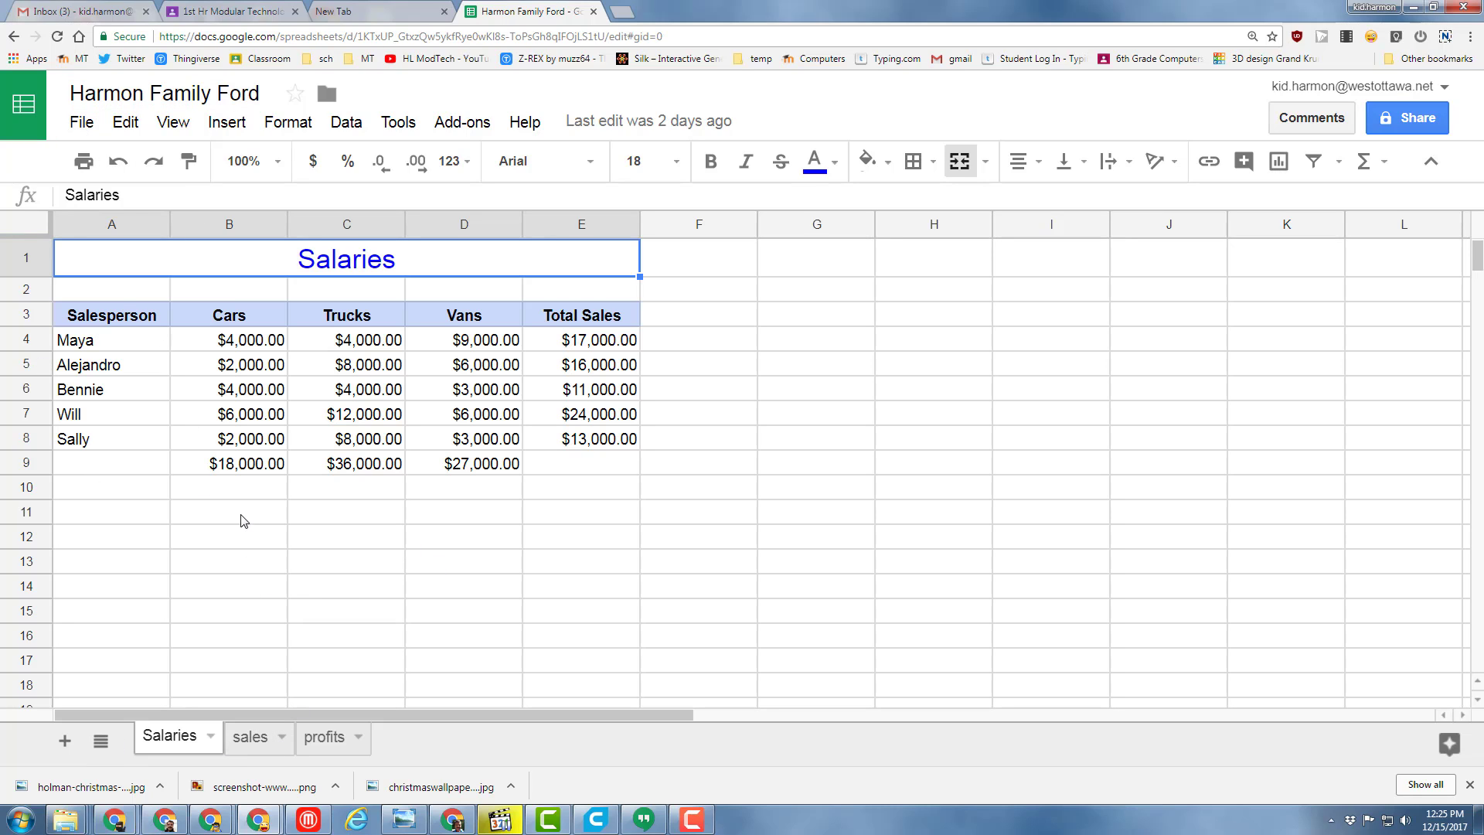
Type the header Bonus into cell F3.
left_click(331, 338)
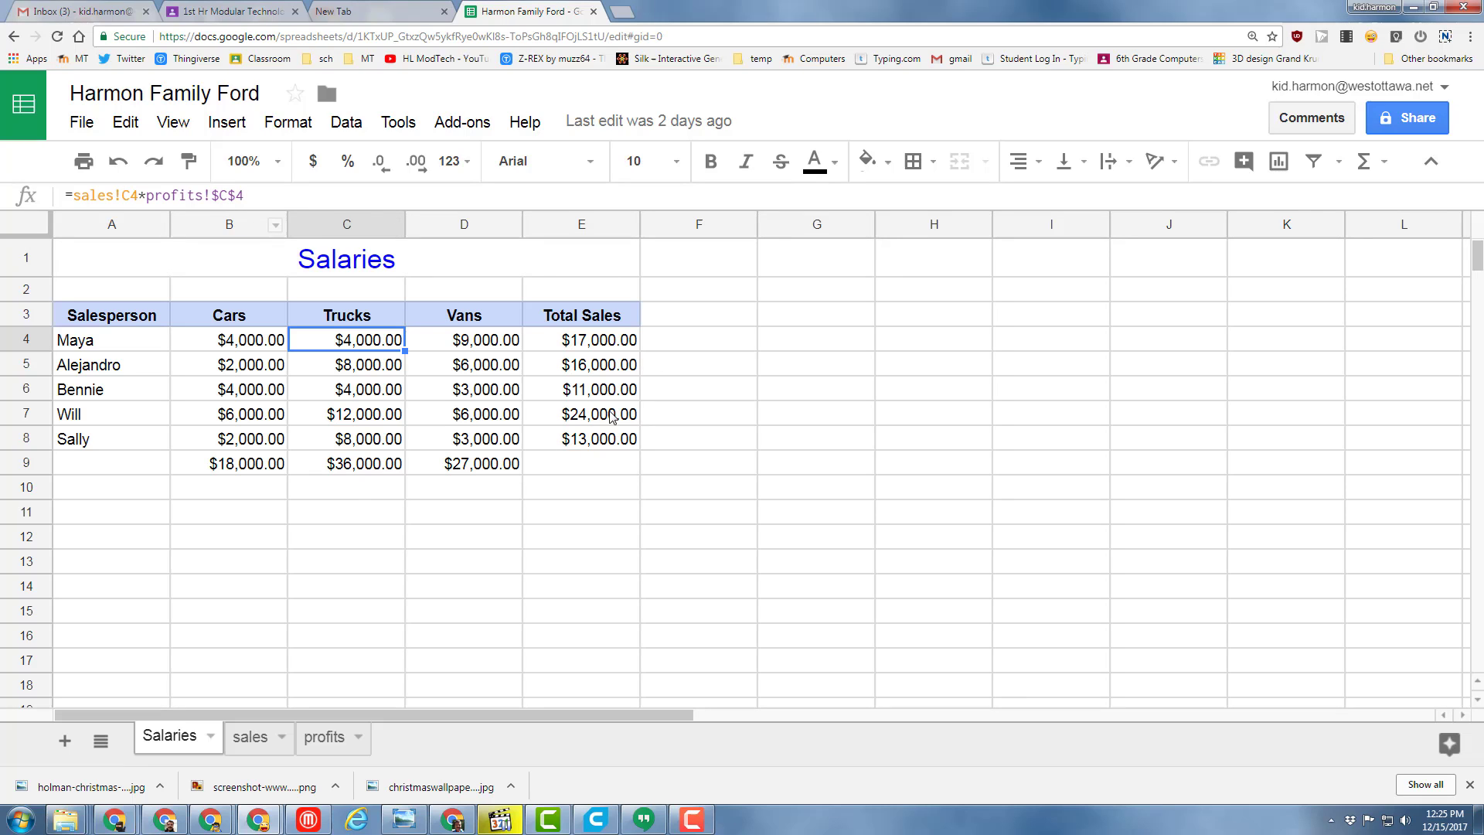
left_click(689, 324)
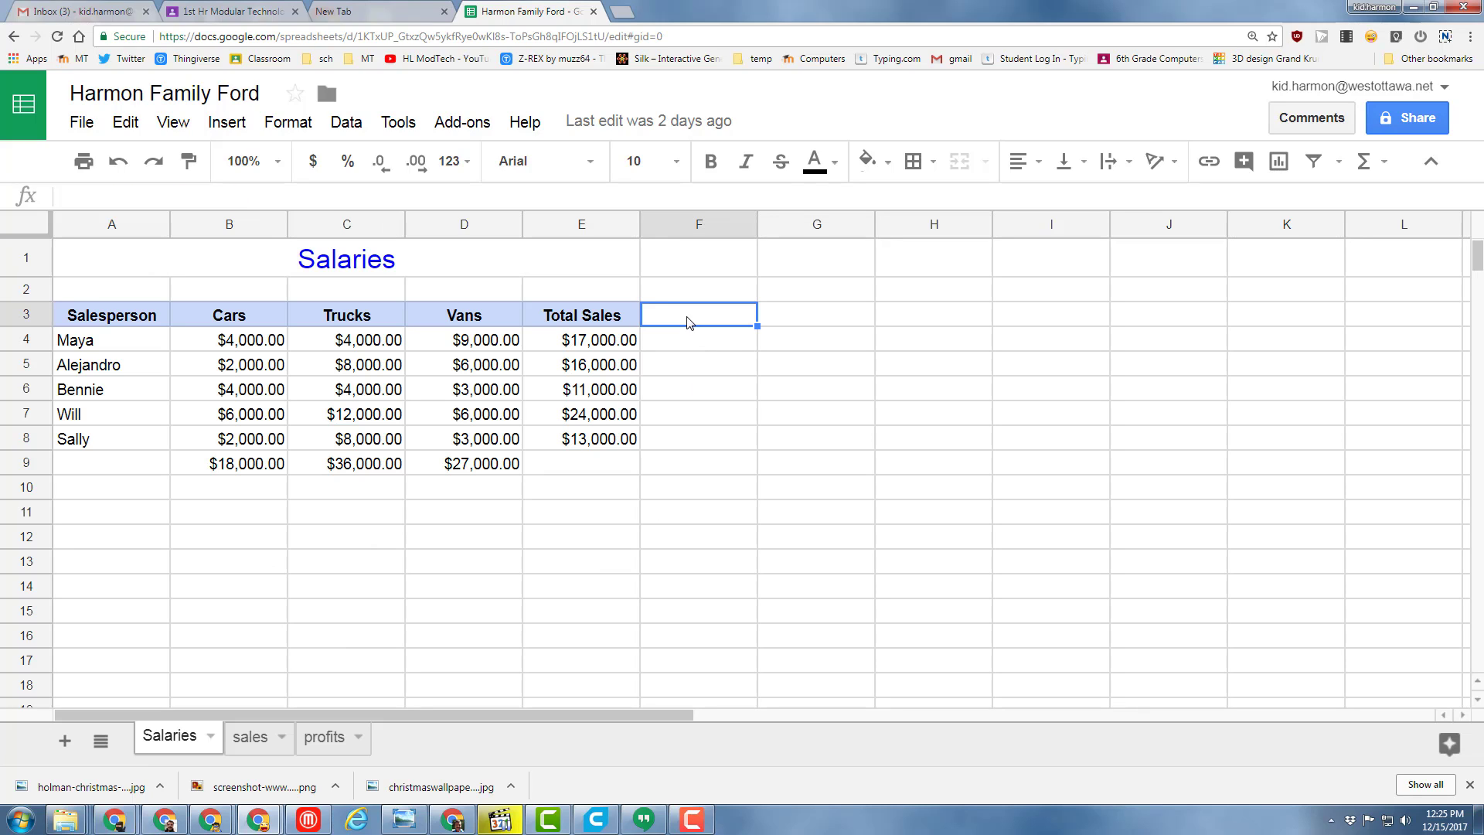
type("B")
key("BackSpace")
type("Bonus")
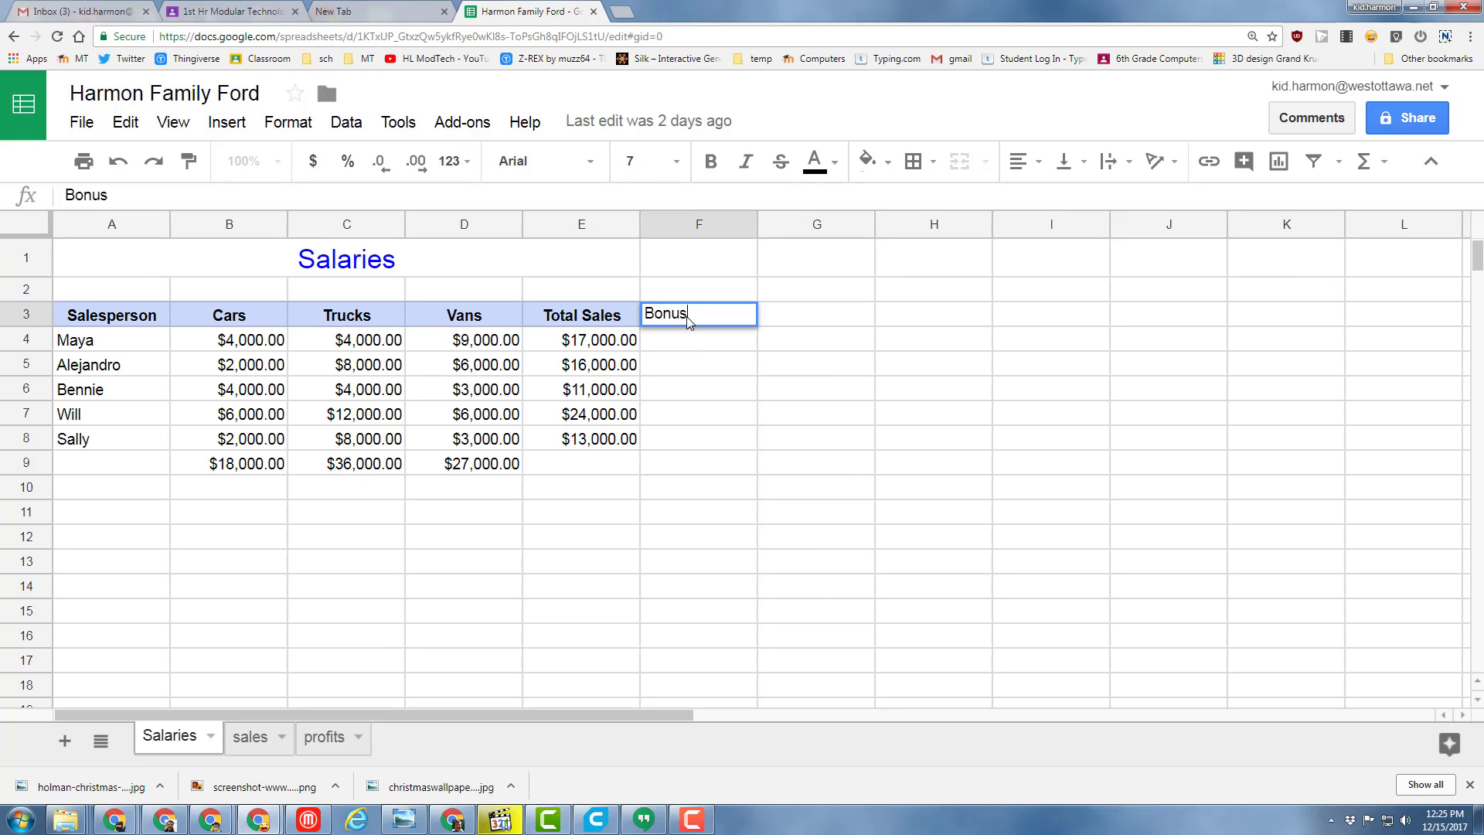
key("Return")
Copy the Total Sales header's bold, centred, blue-filled style onto F3.
left_click(534, 305)
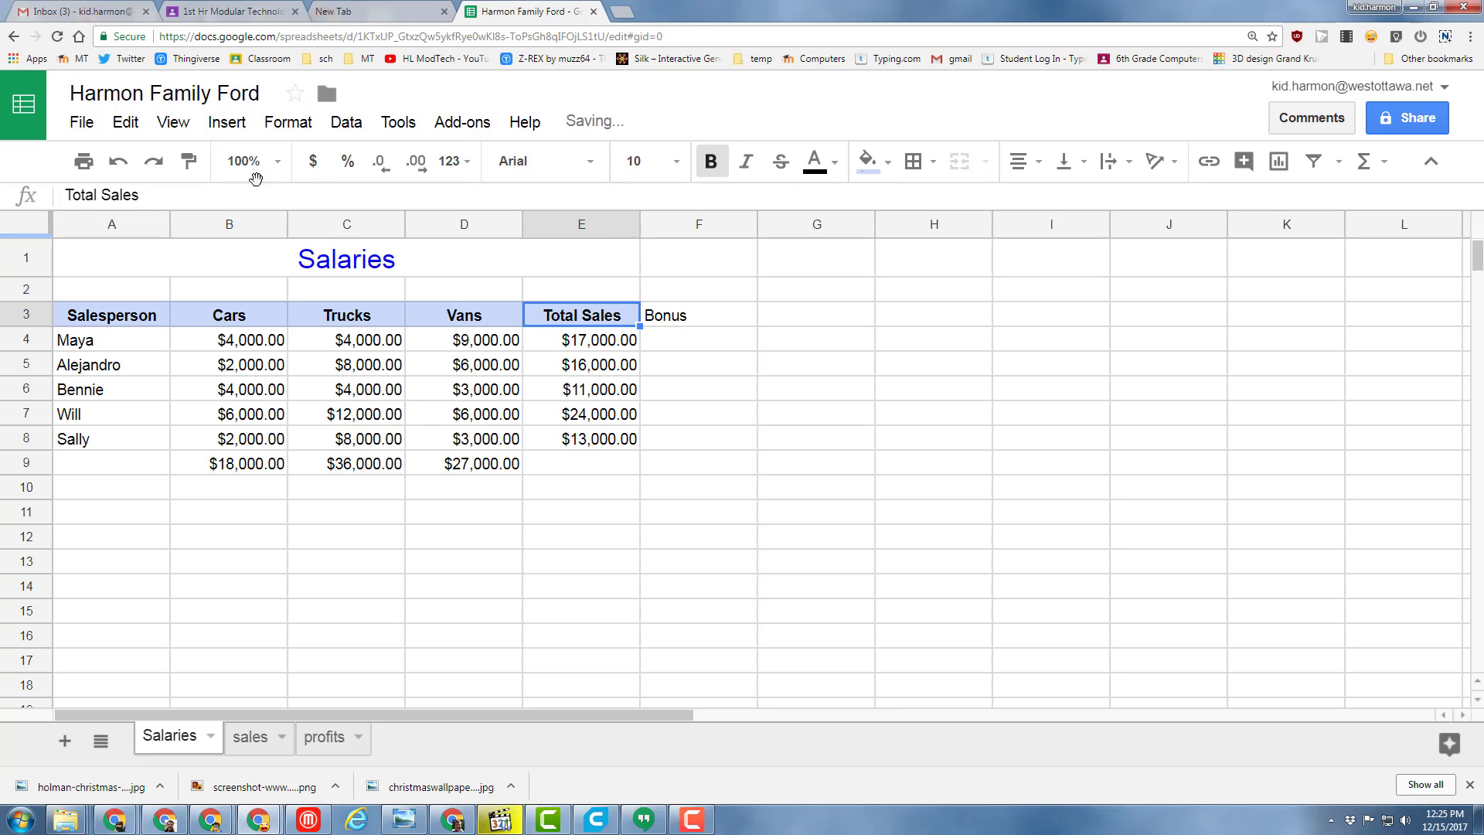
left_click(188, 161)
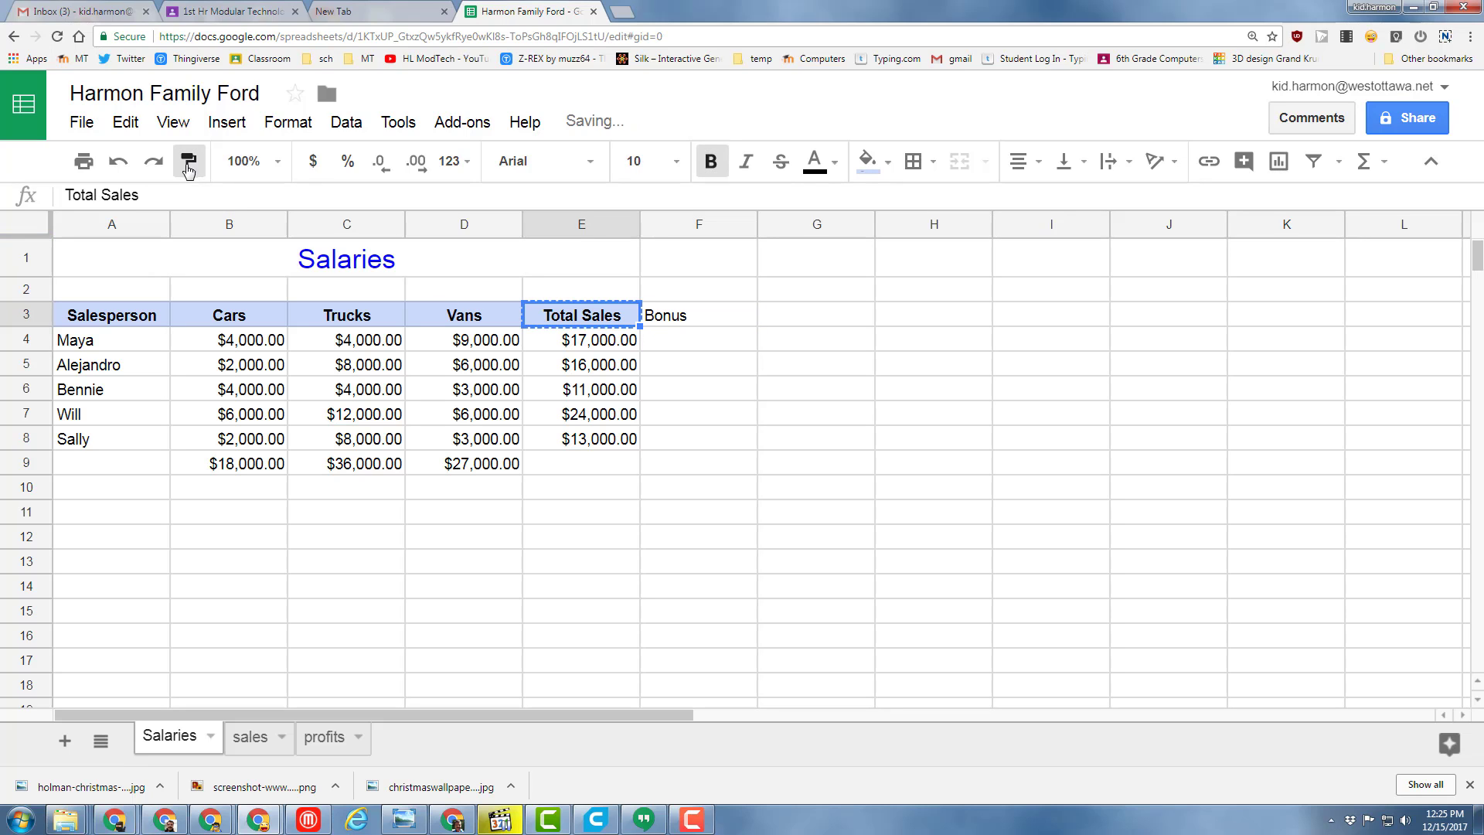
left_click(685, 324)
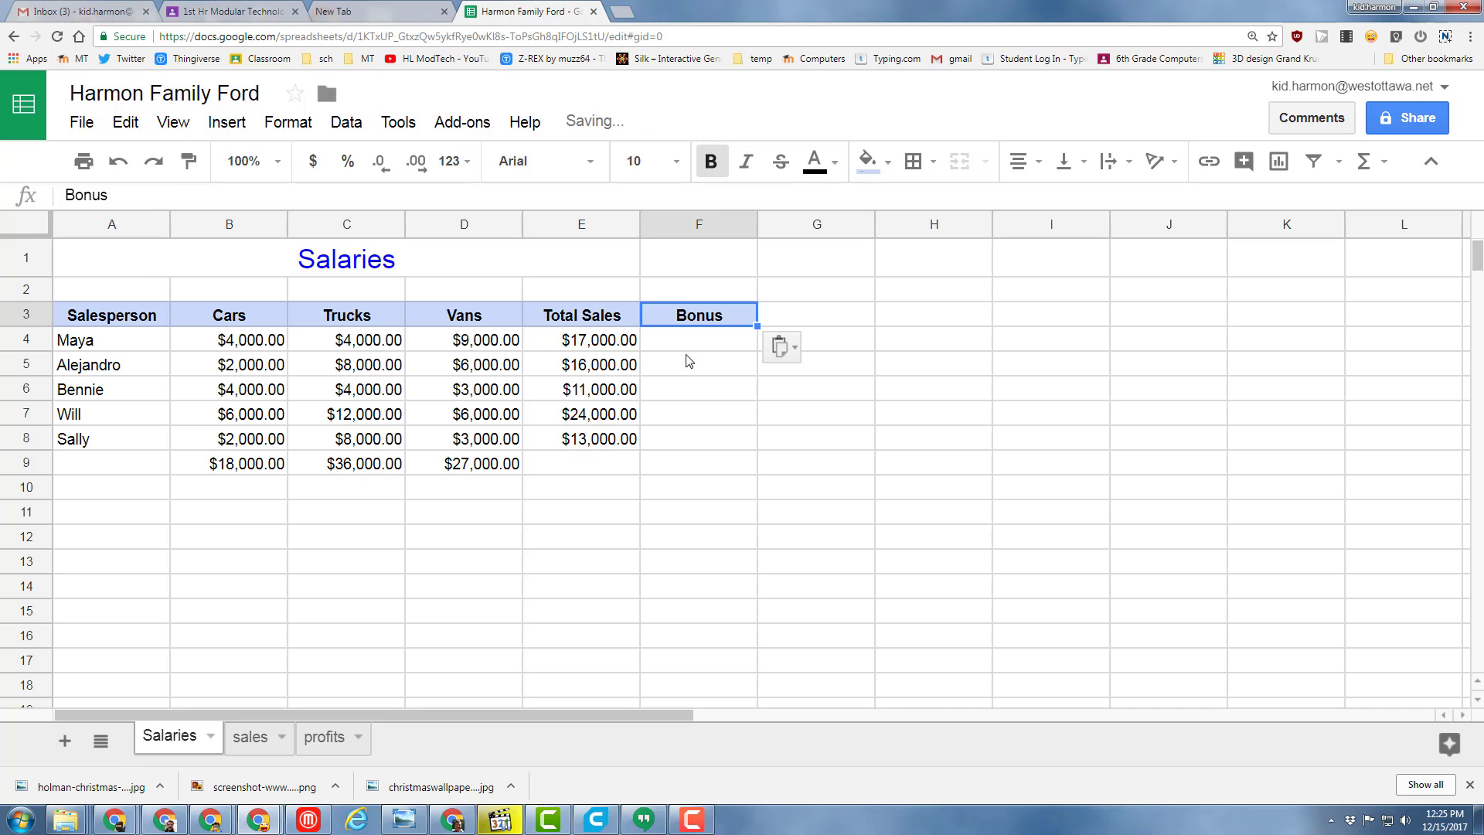
Add a blank sheet, move its tab after profits, and rename it Bonus.
left_click(66, 743)
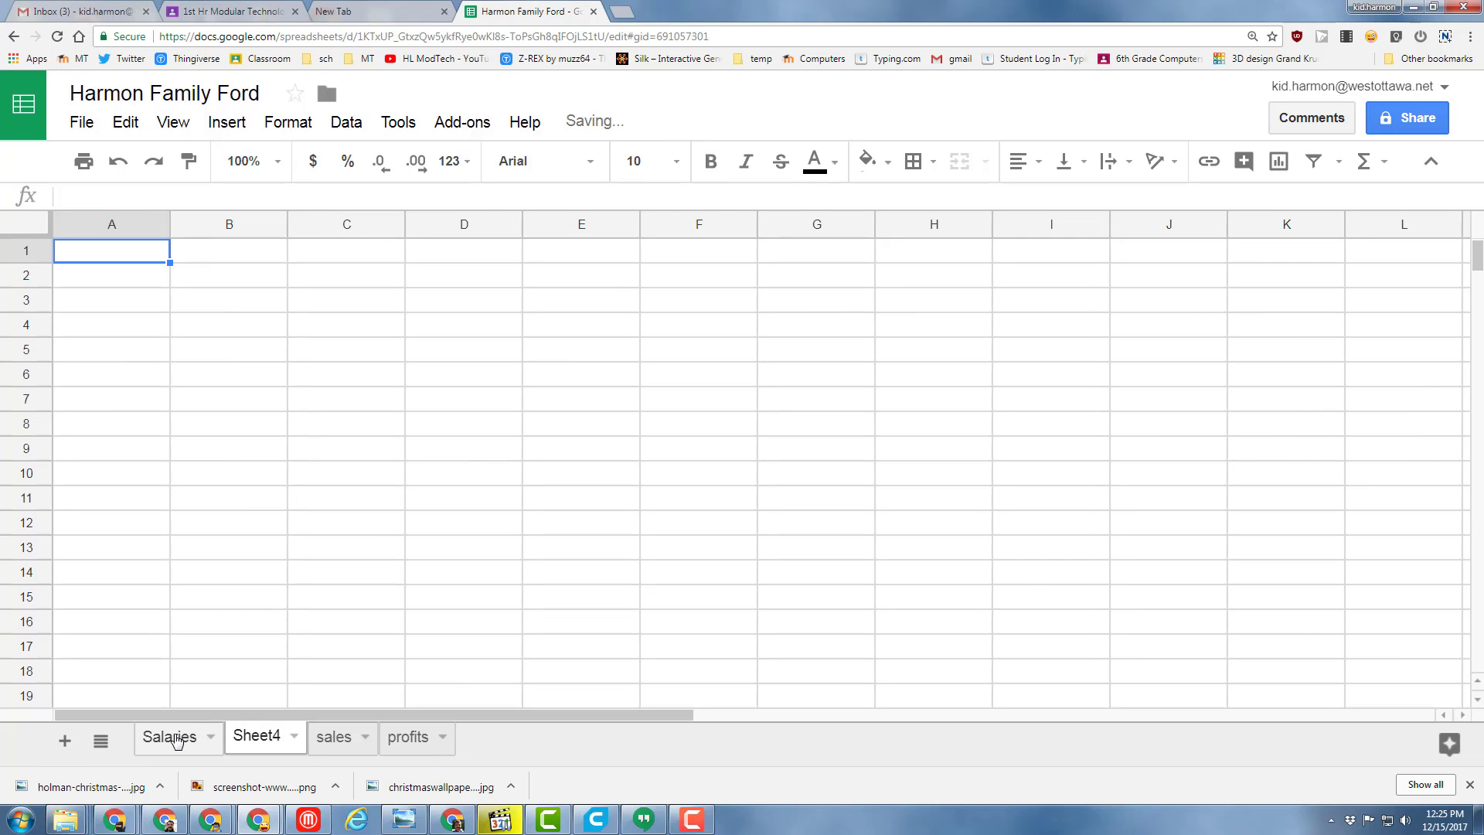
left_click_drag(257, 738, 424, 744)
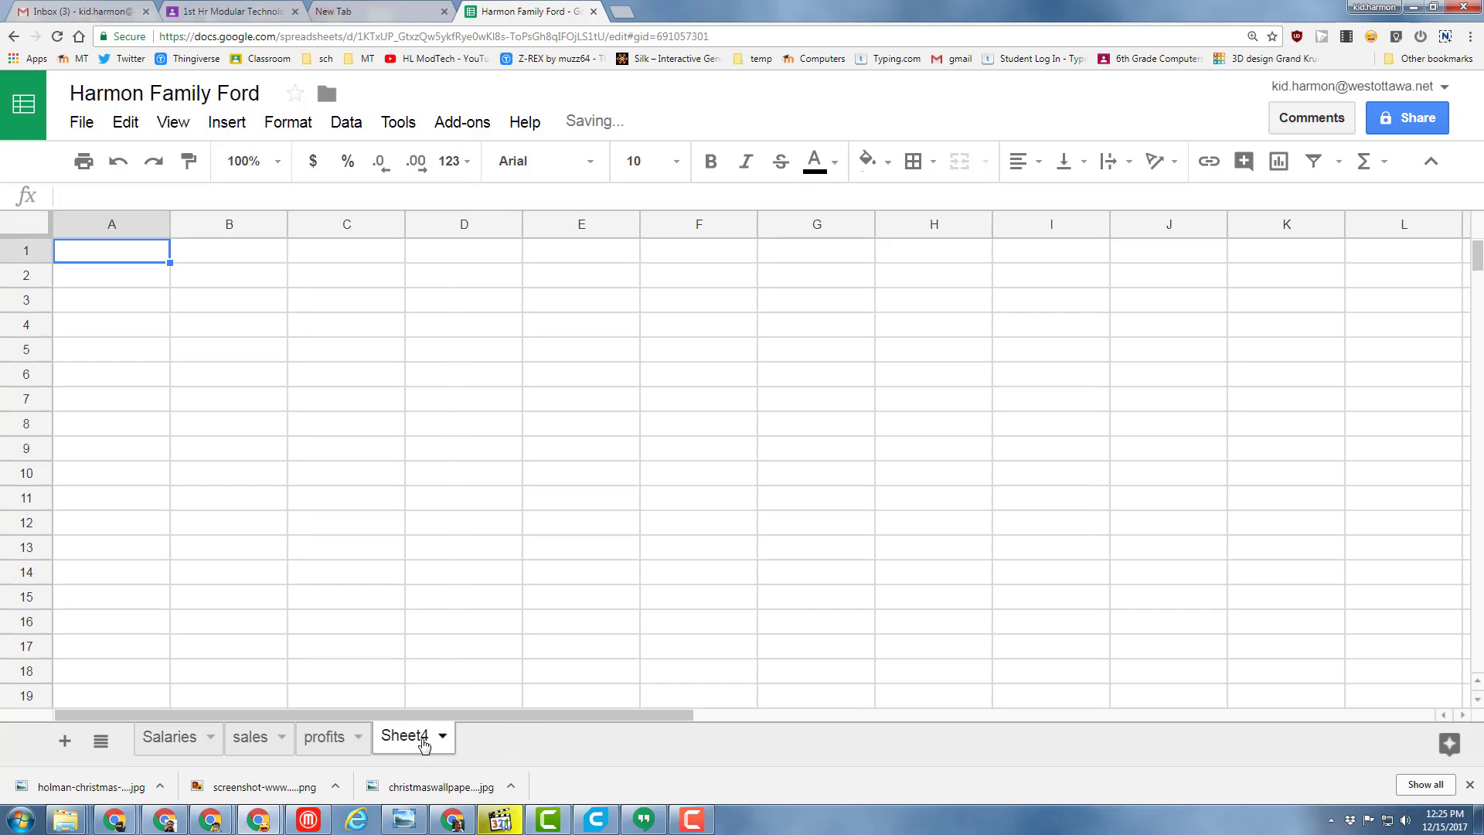
double_click(424, 740)
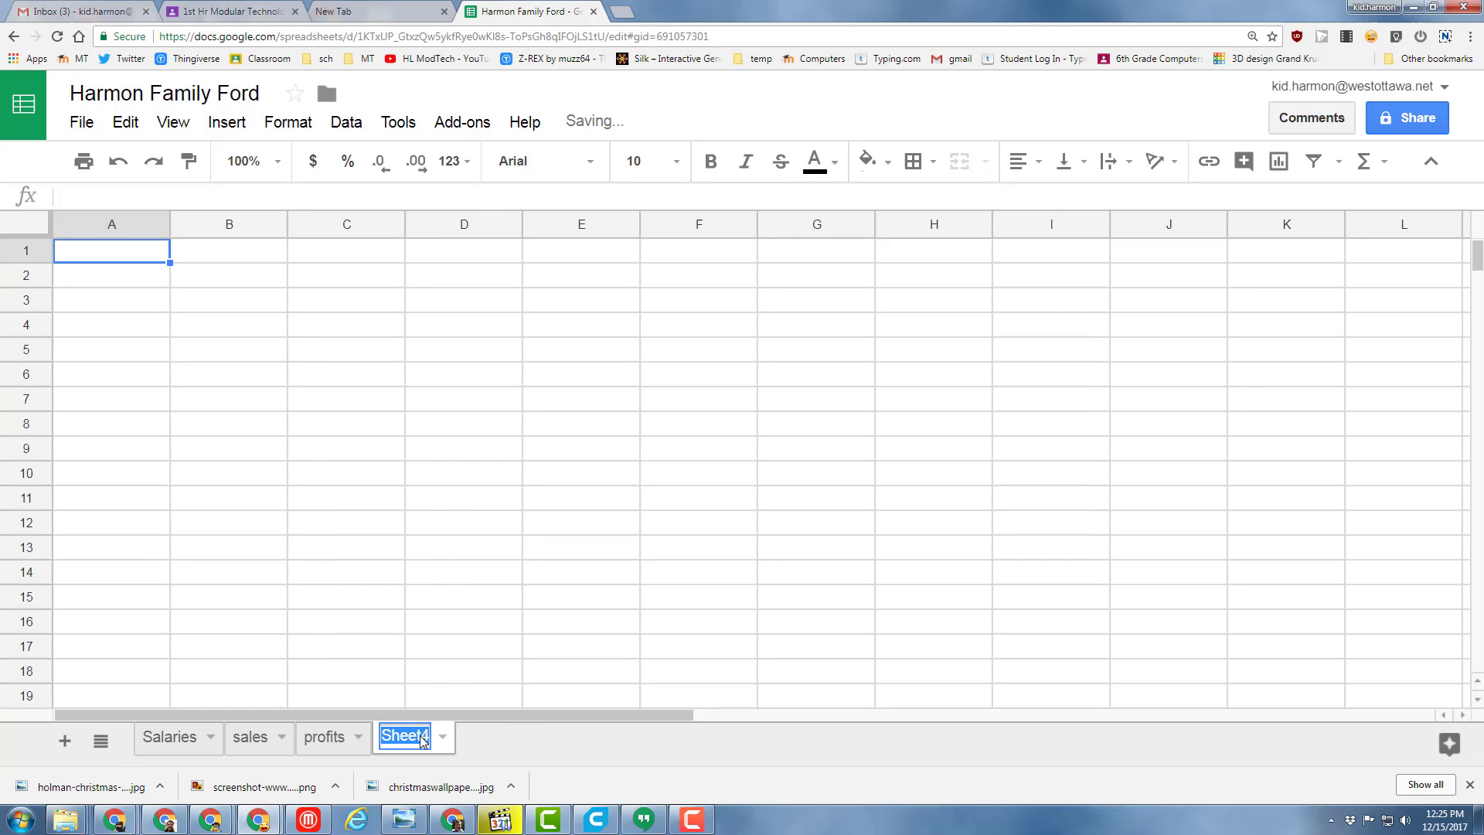
type("Bonus")
key("Return")
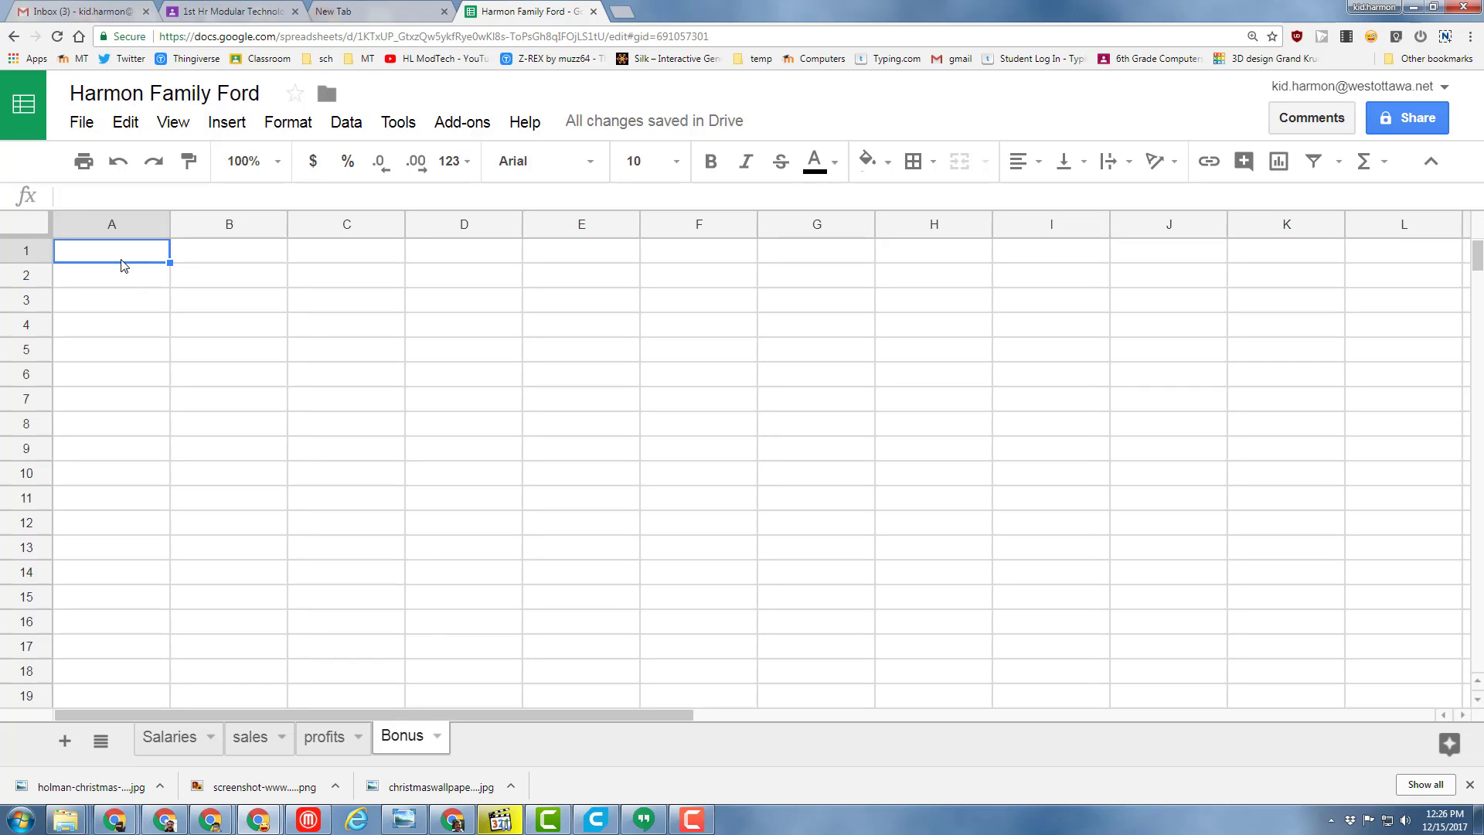
Enter the headers Sales in A1 and Bonus in B1.
type("Sales")
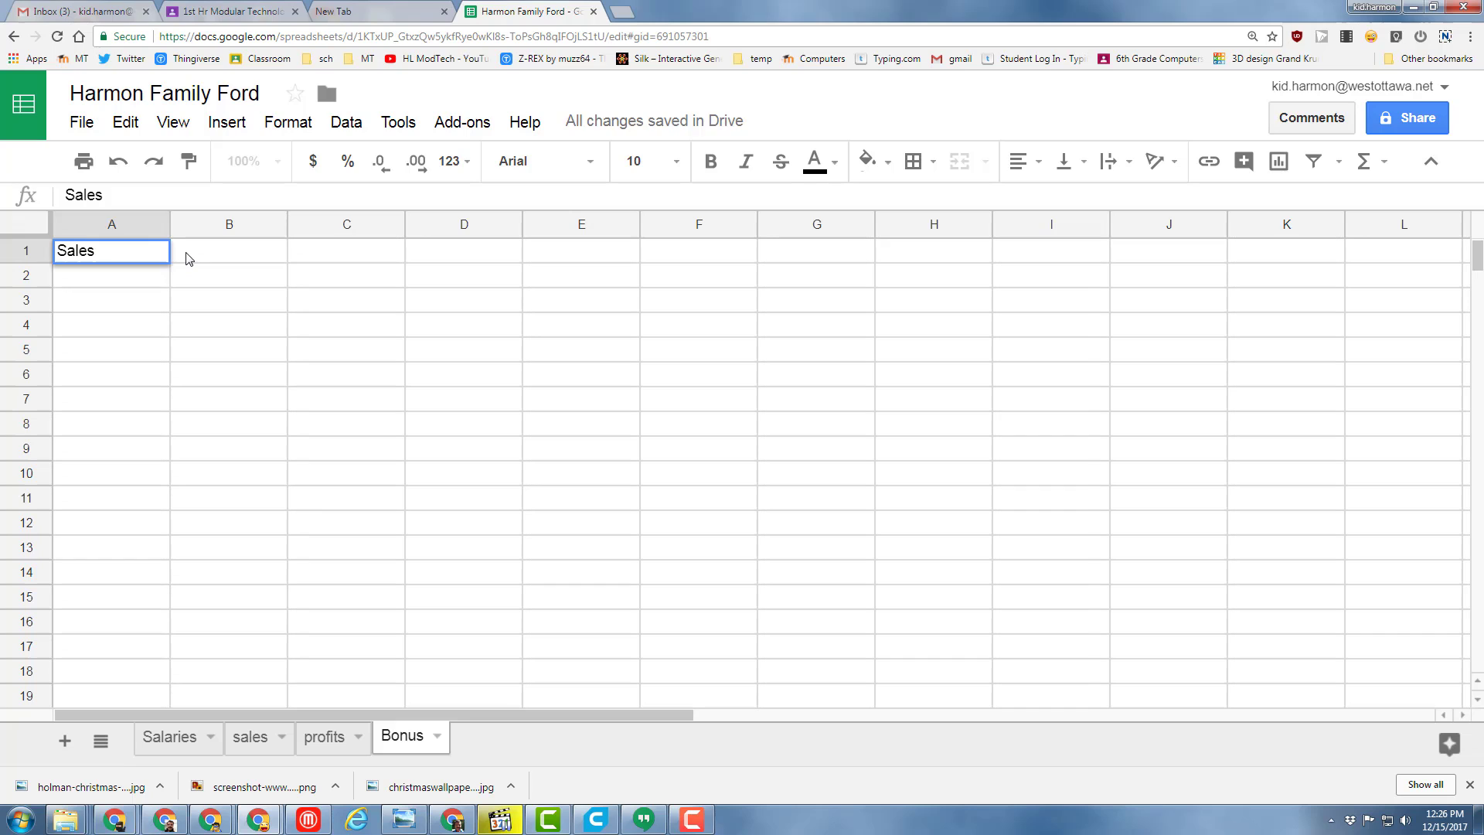
left_click(188, 258)
type("Bonus")
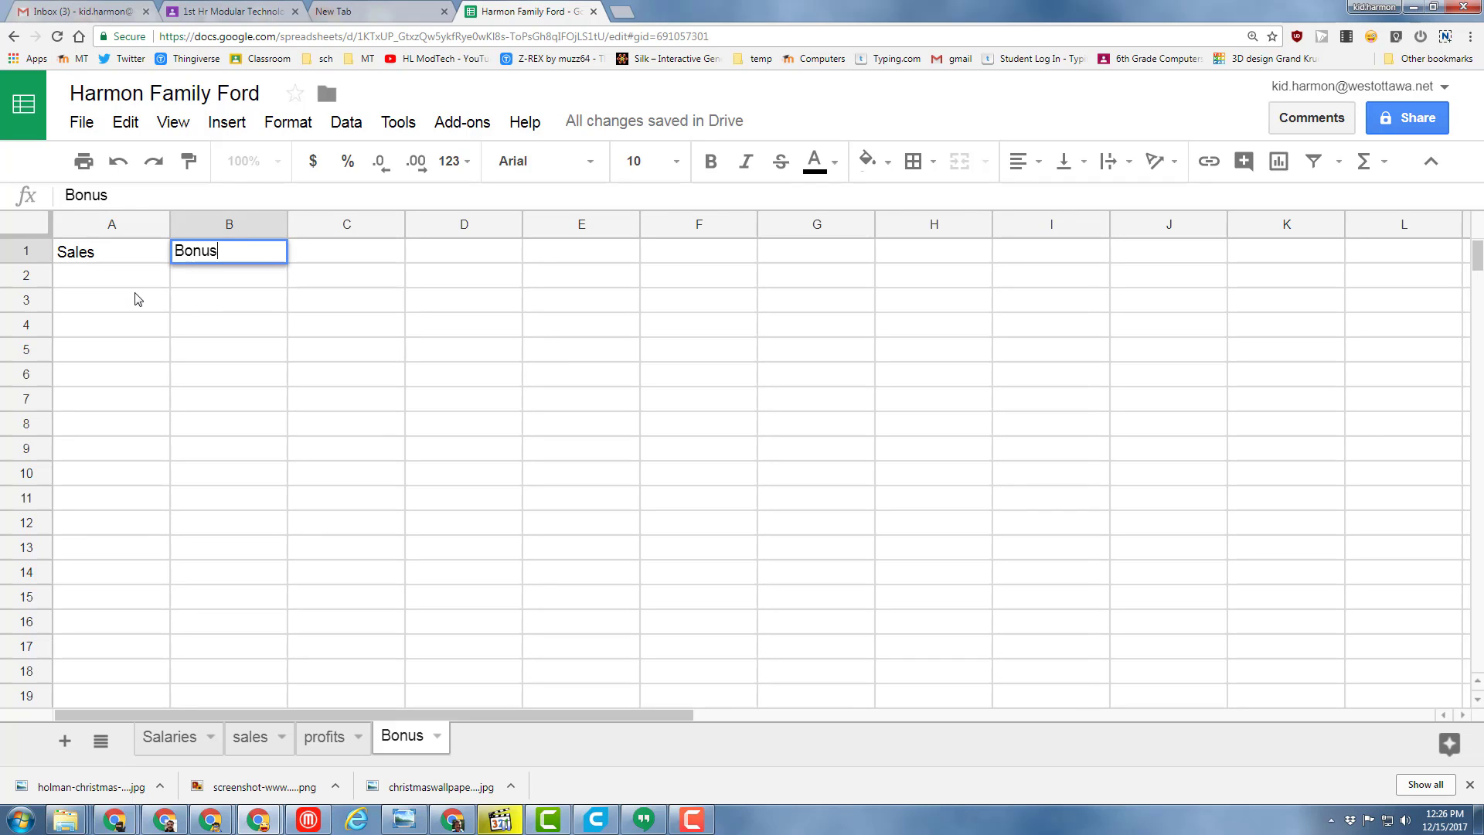
left_click(133, 293)
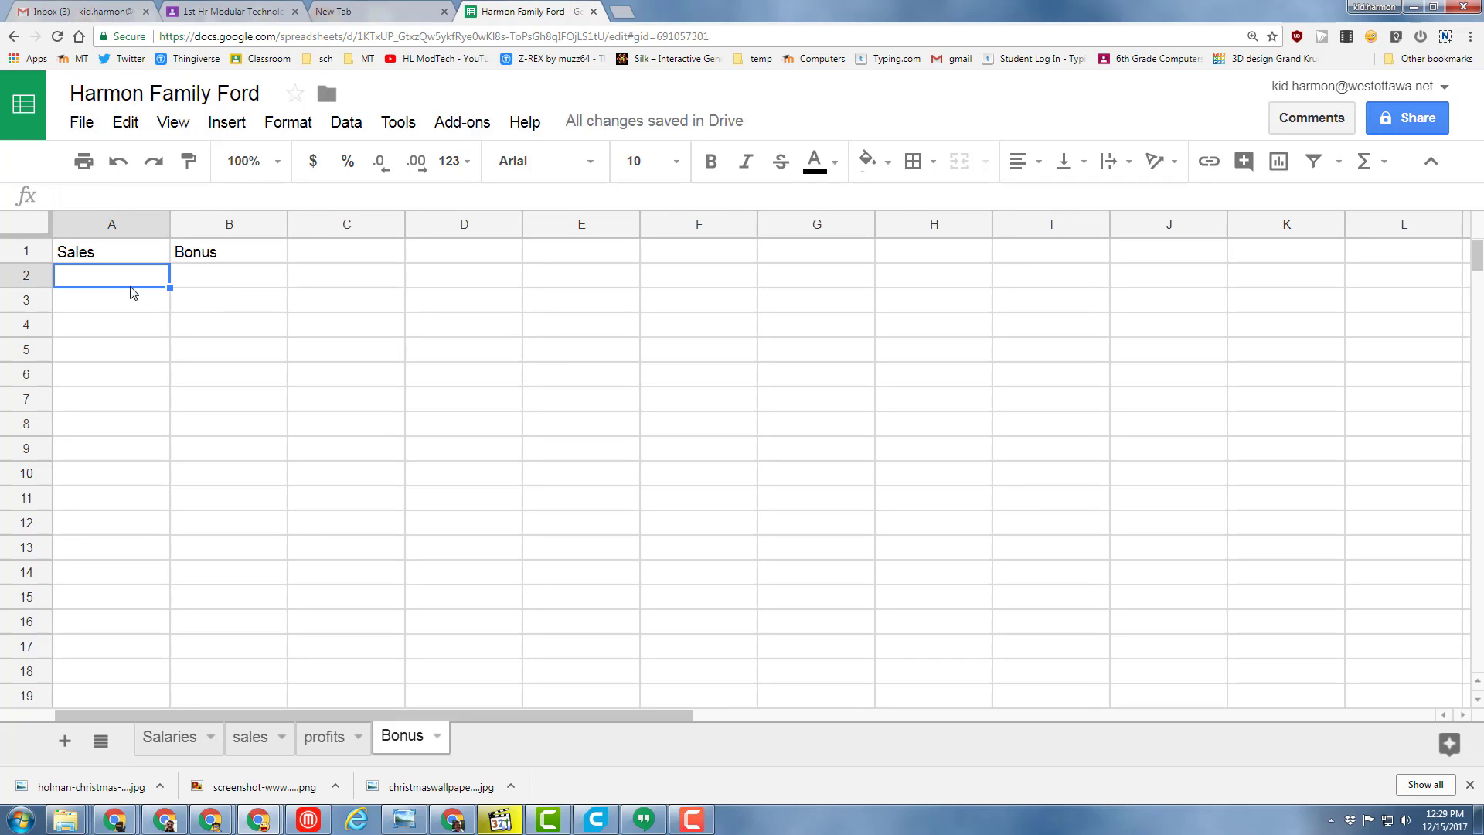
Fill A2:A15 with sales from 5000 to 70000 in steps of 5000.
type("5000")
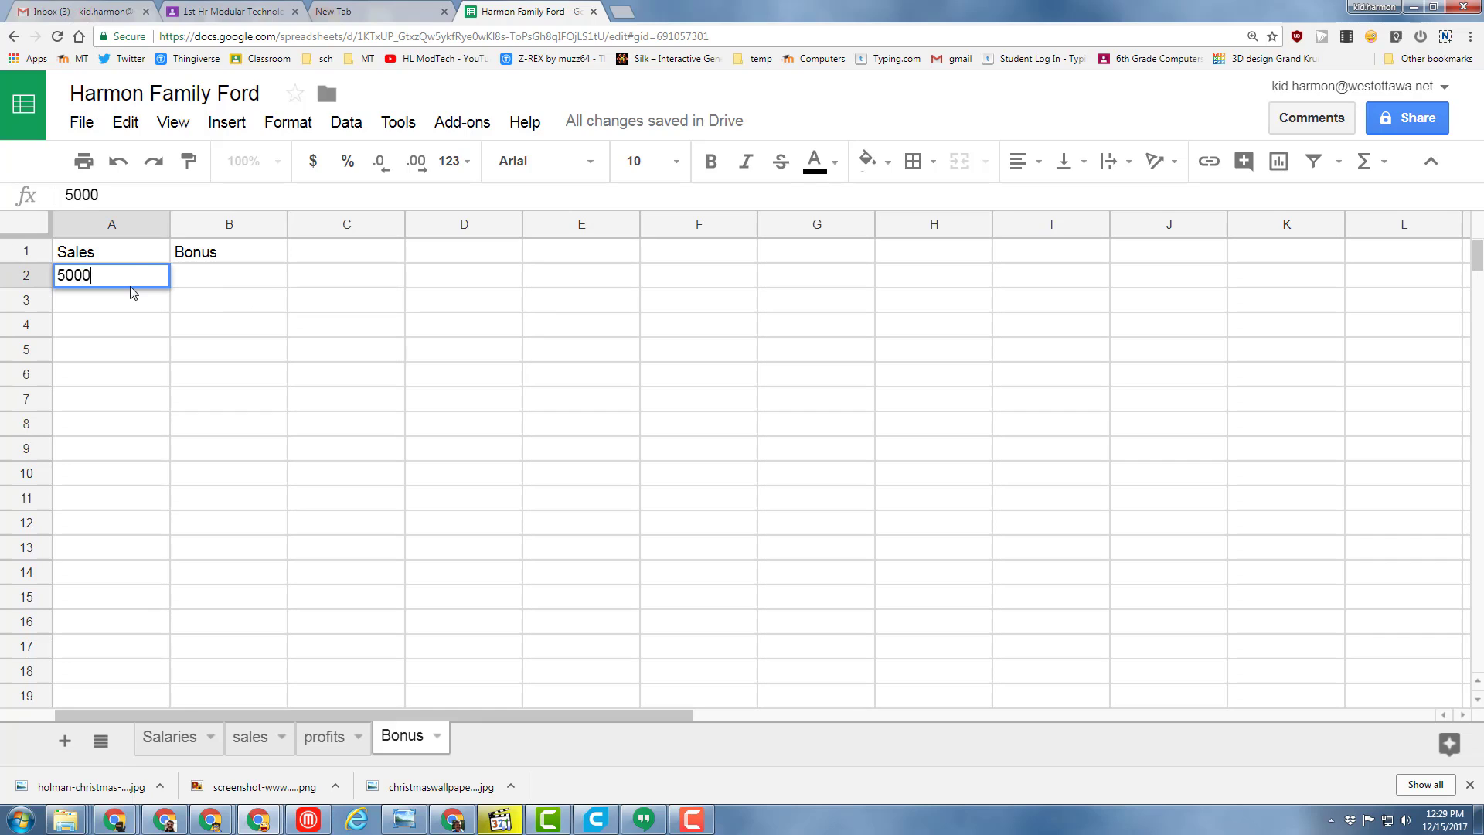
key("Return")
type("1000")
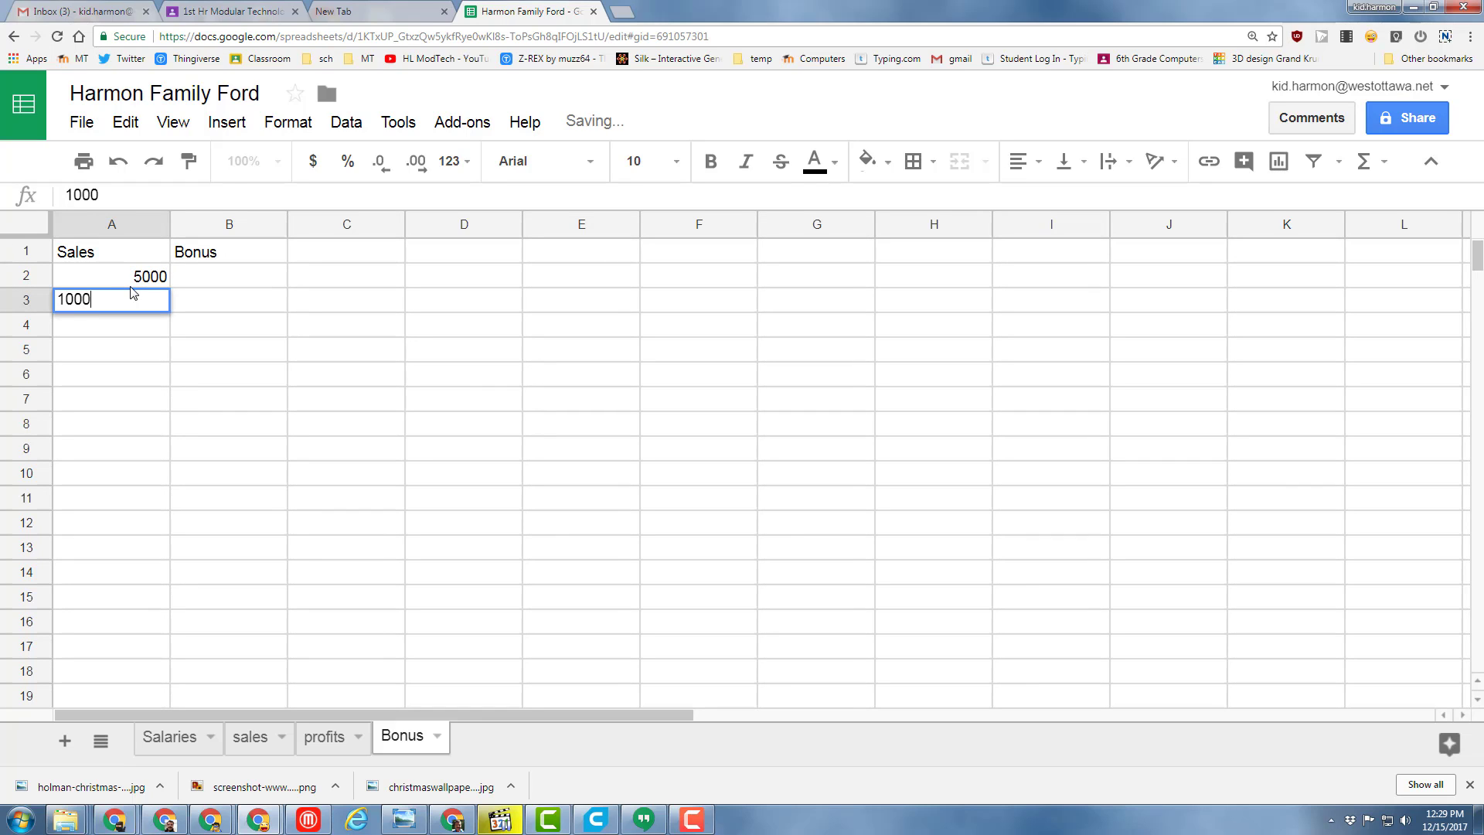
type("0")
key("Return")
left_click_drag(134, 284, 91, 605)
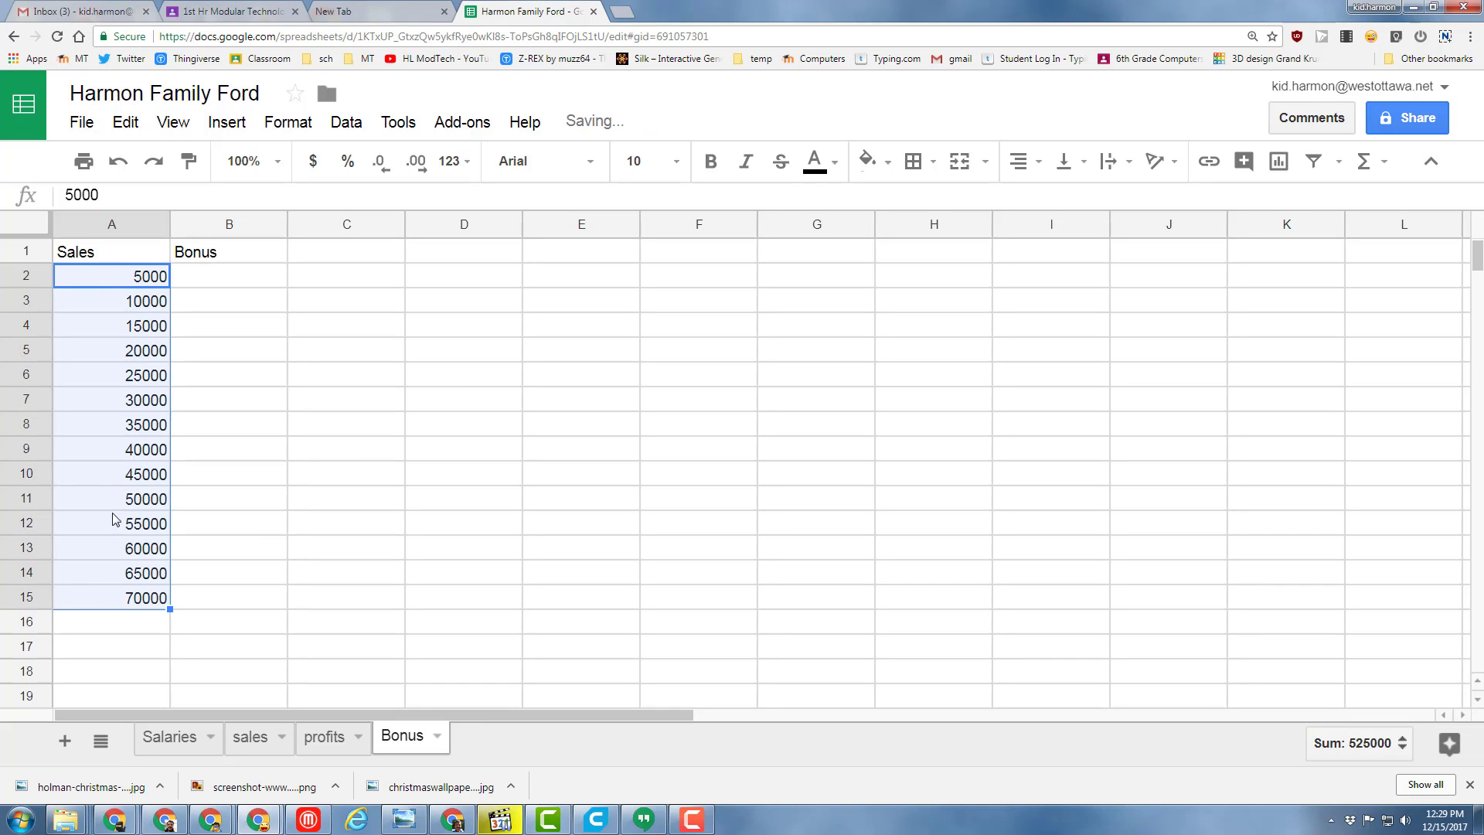
left_click(217, 285)
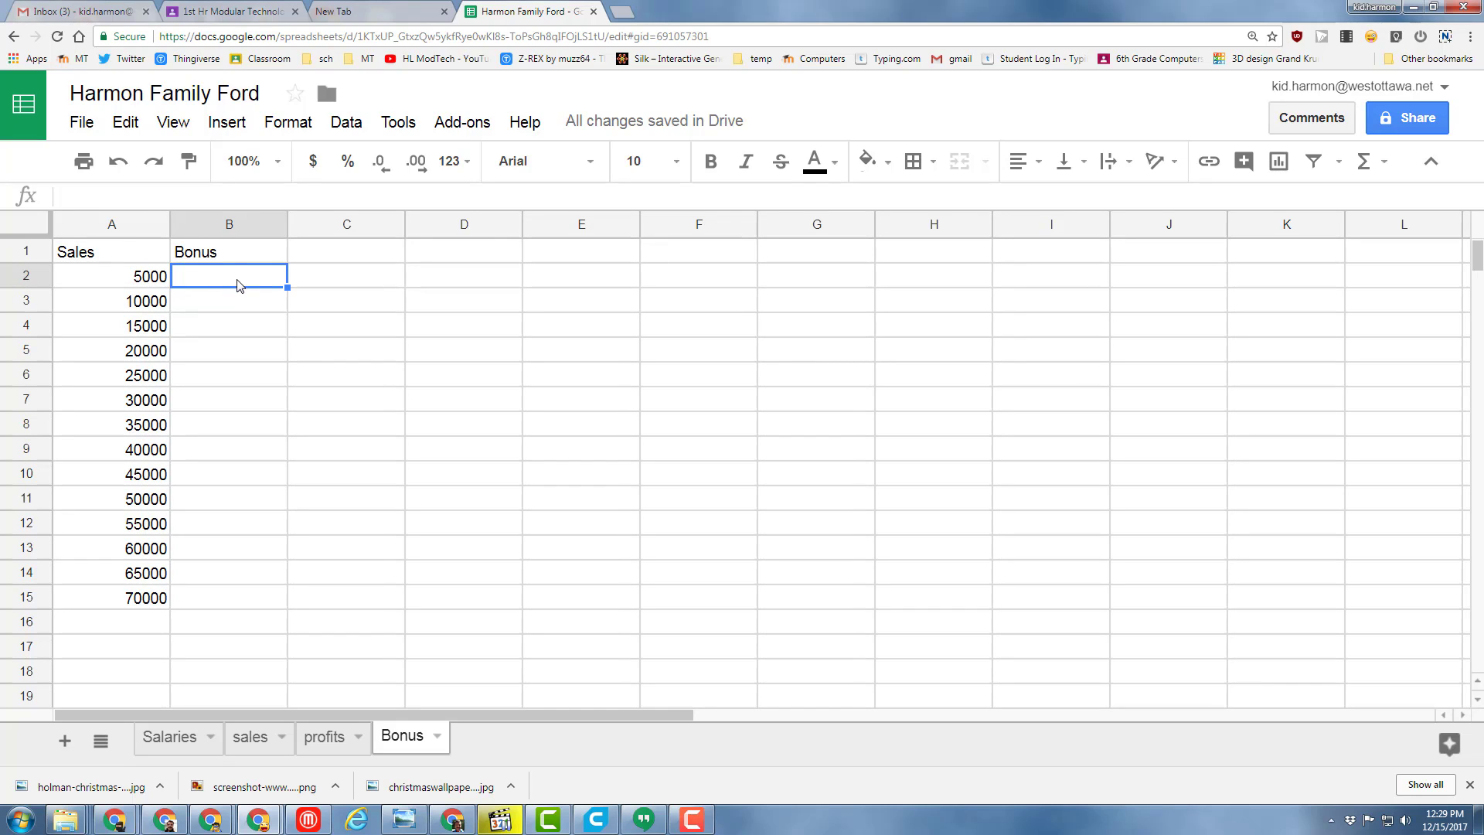
Enter 750 and 1250 in B2:B3 and extend the series to 7250 in B15.
type("750")
key("Return")
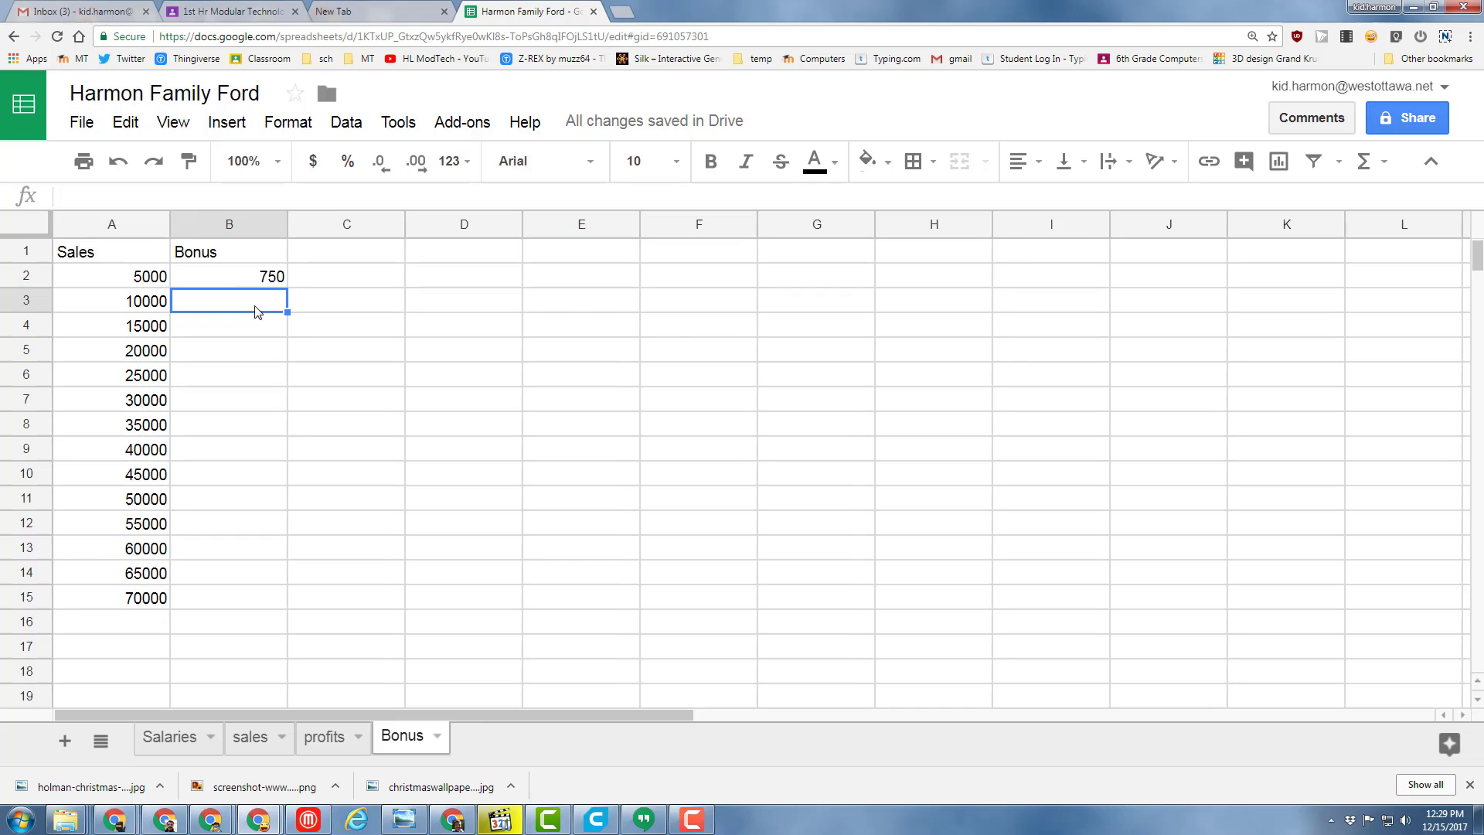
type("1250")
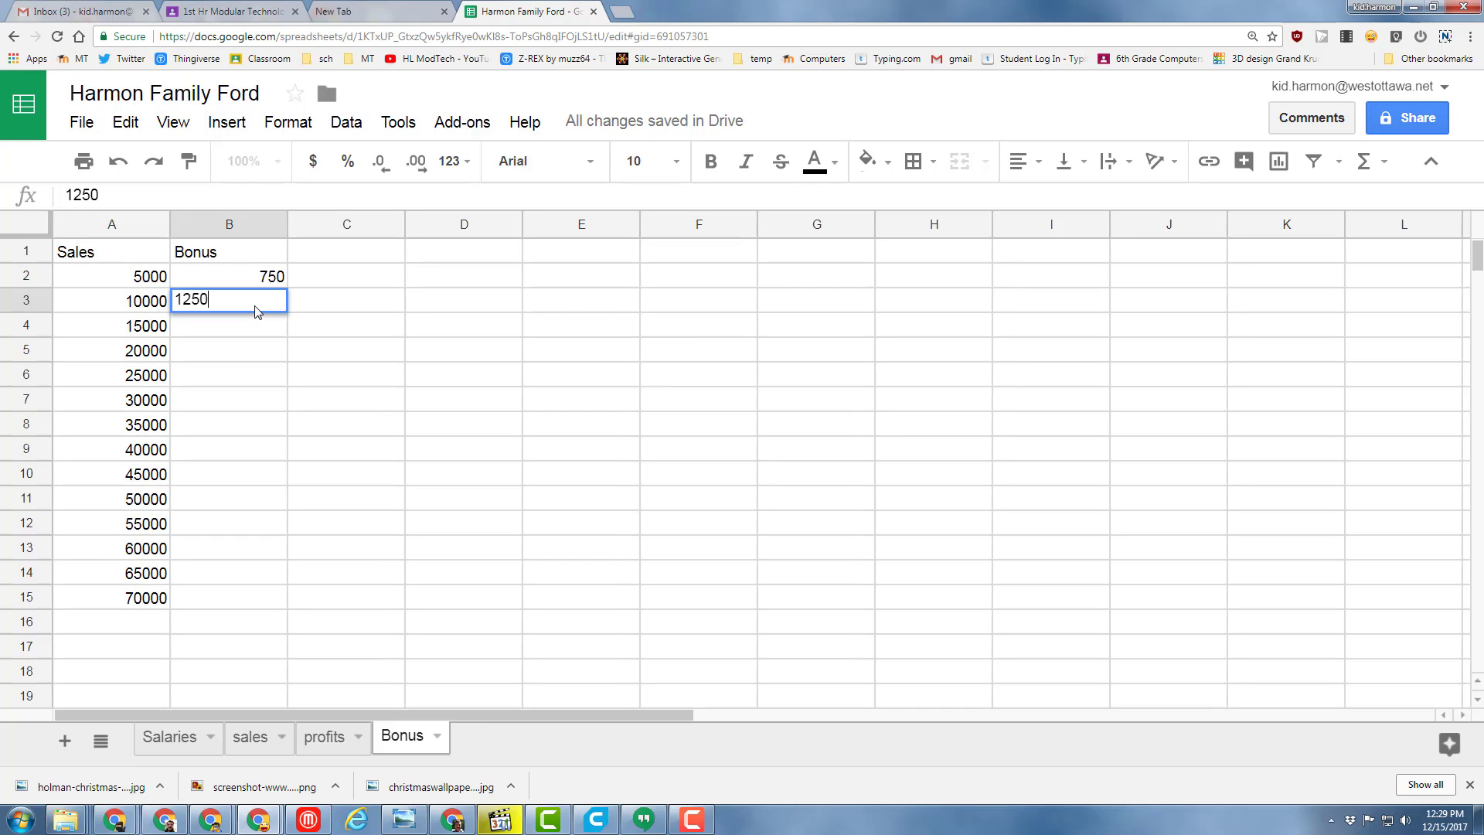
key("Return")
left_click_drag(262, 278, 225, 596)
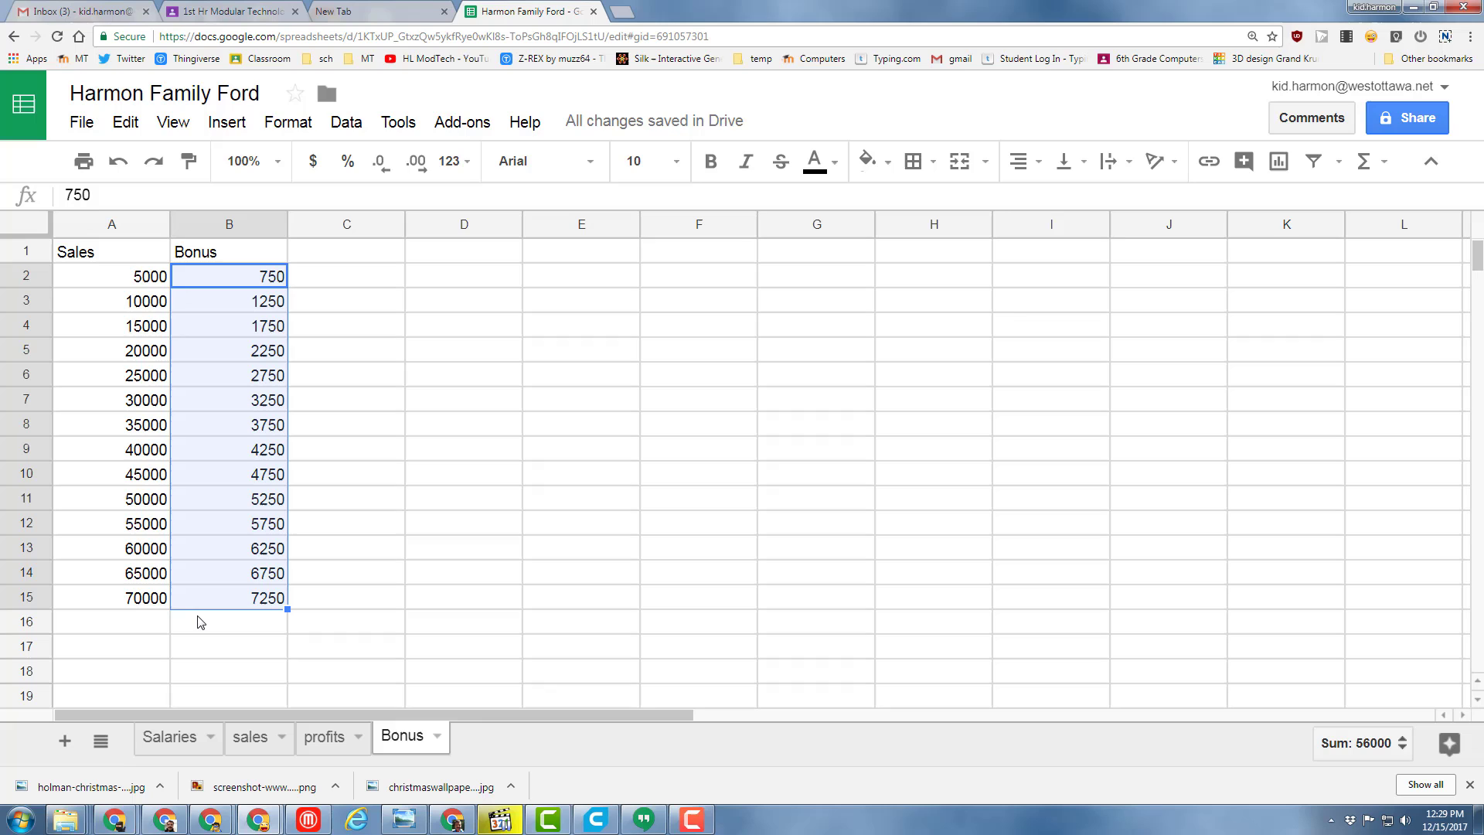
left_click(347, 671)
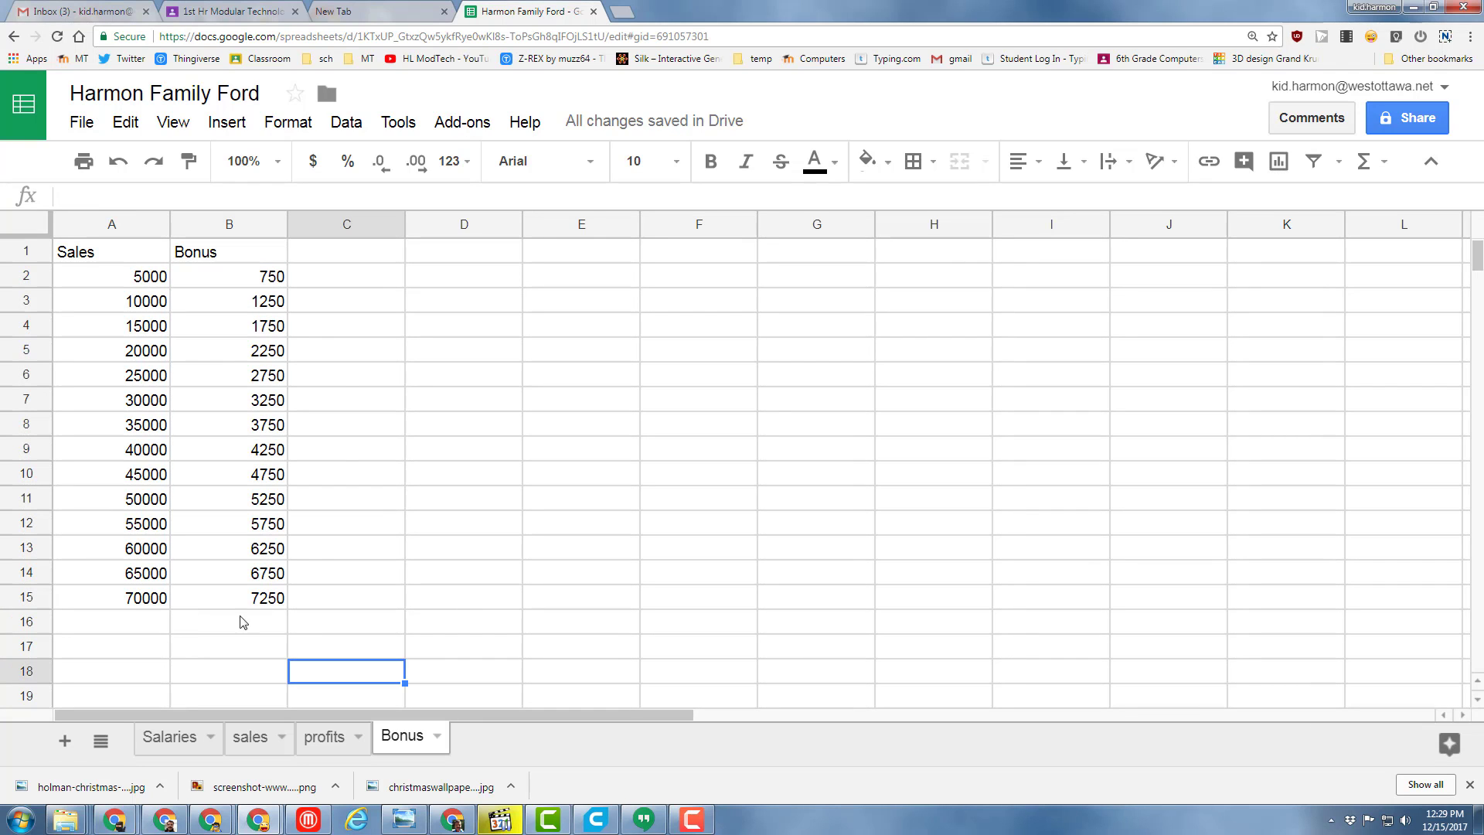
On the Salaries sheet, begin =VLOOKUP(E4, in F4 for the first salesperson's bonus.
left_click(155, 744)
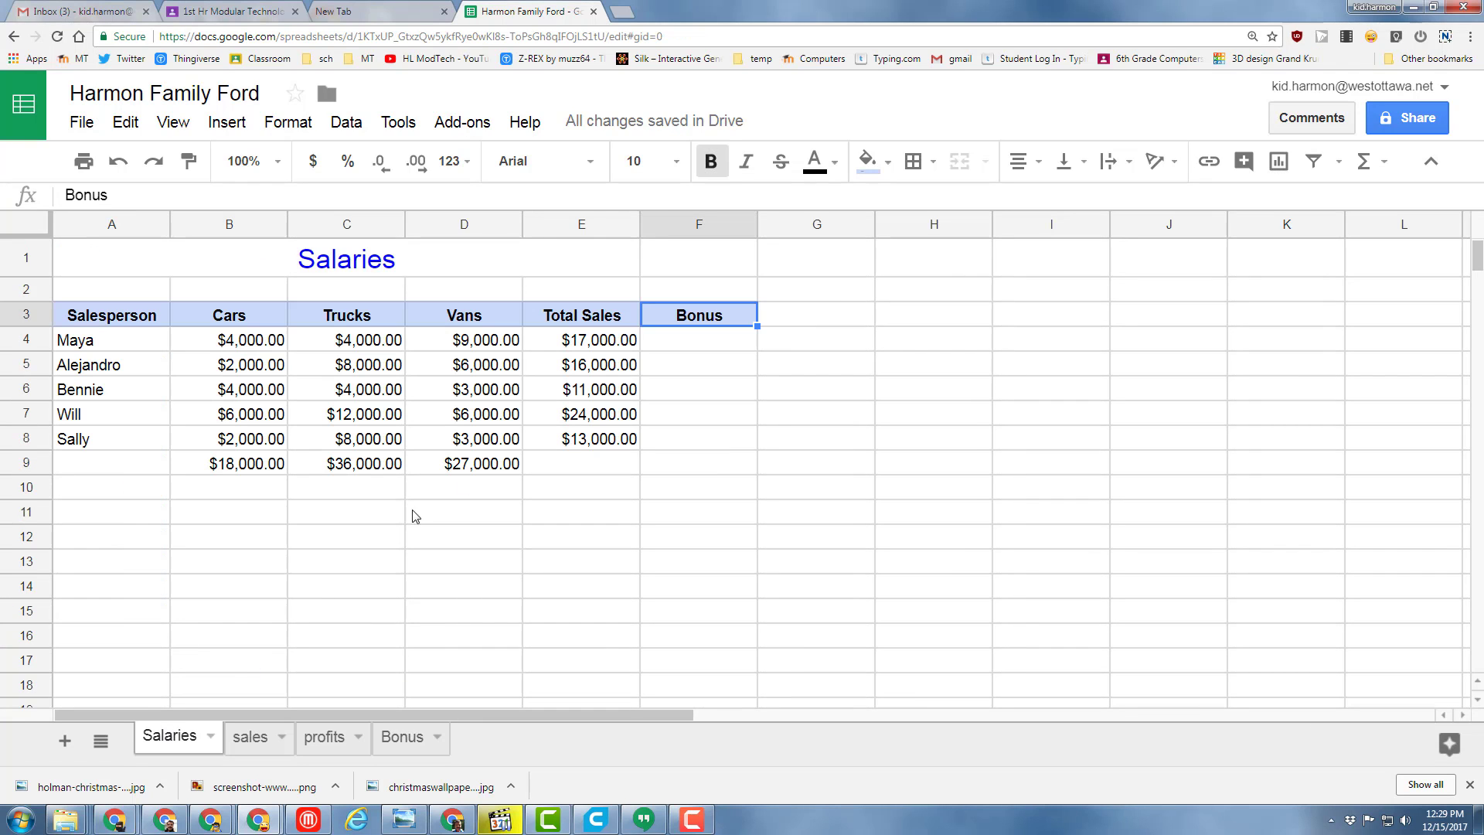
left_click(671, 346)
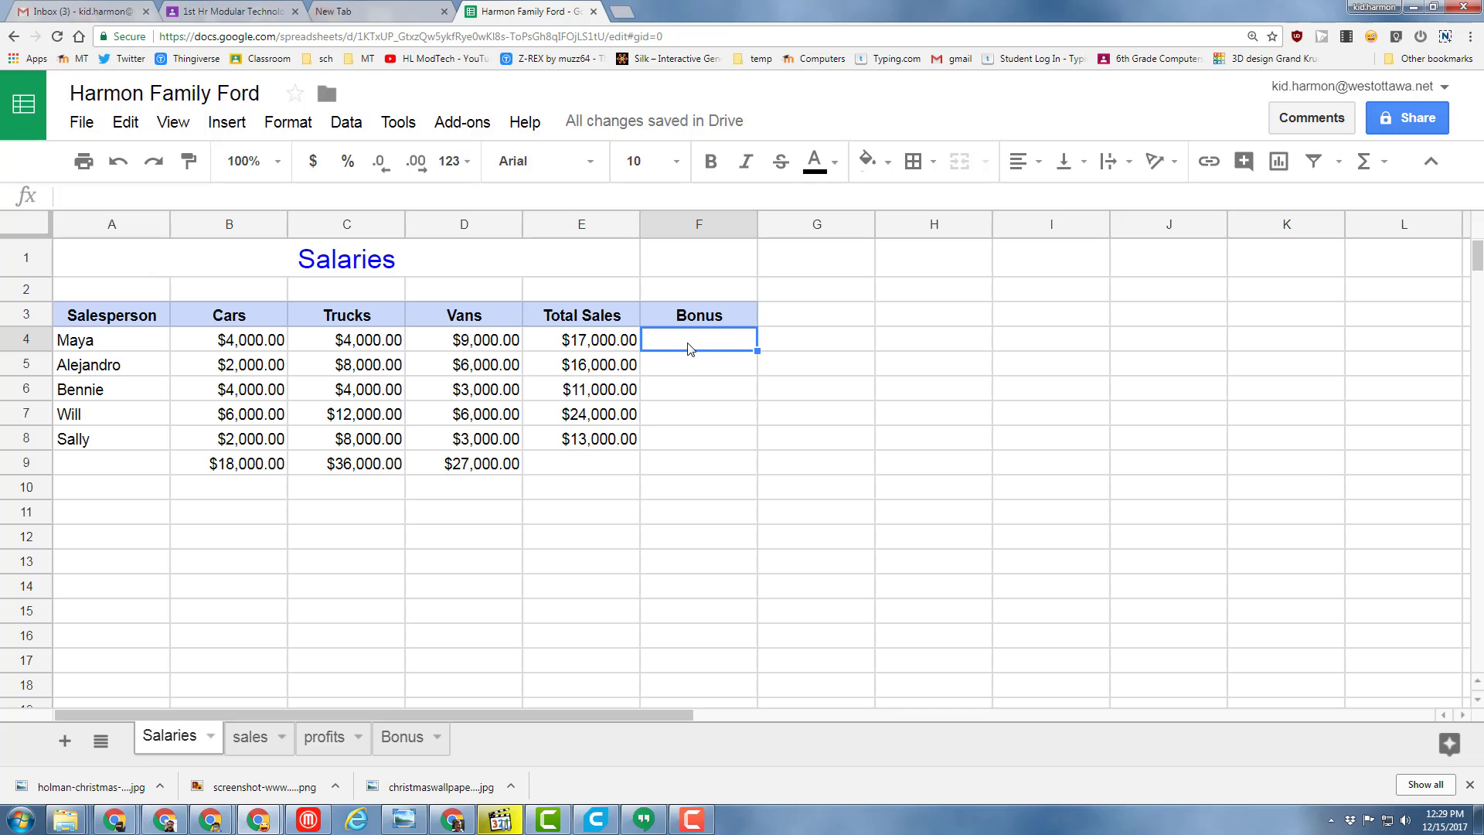
type("=")
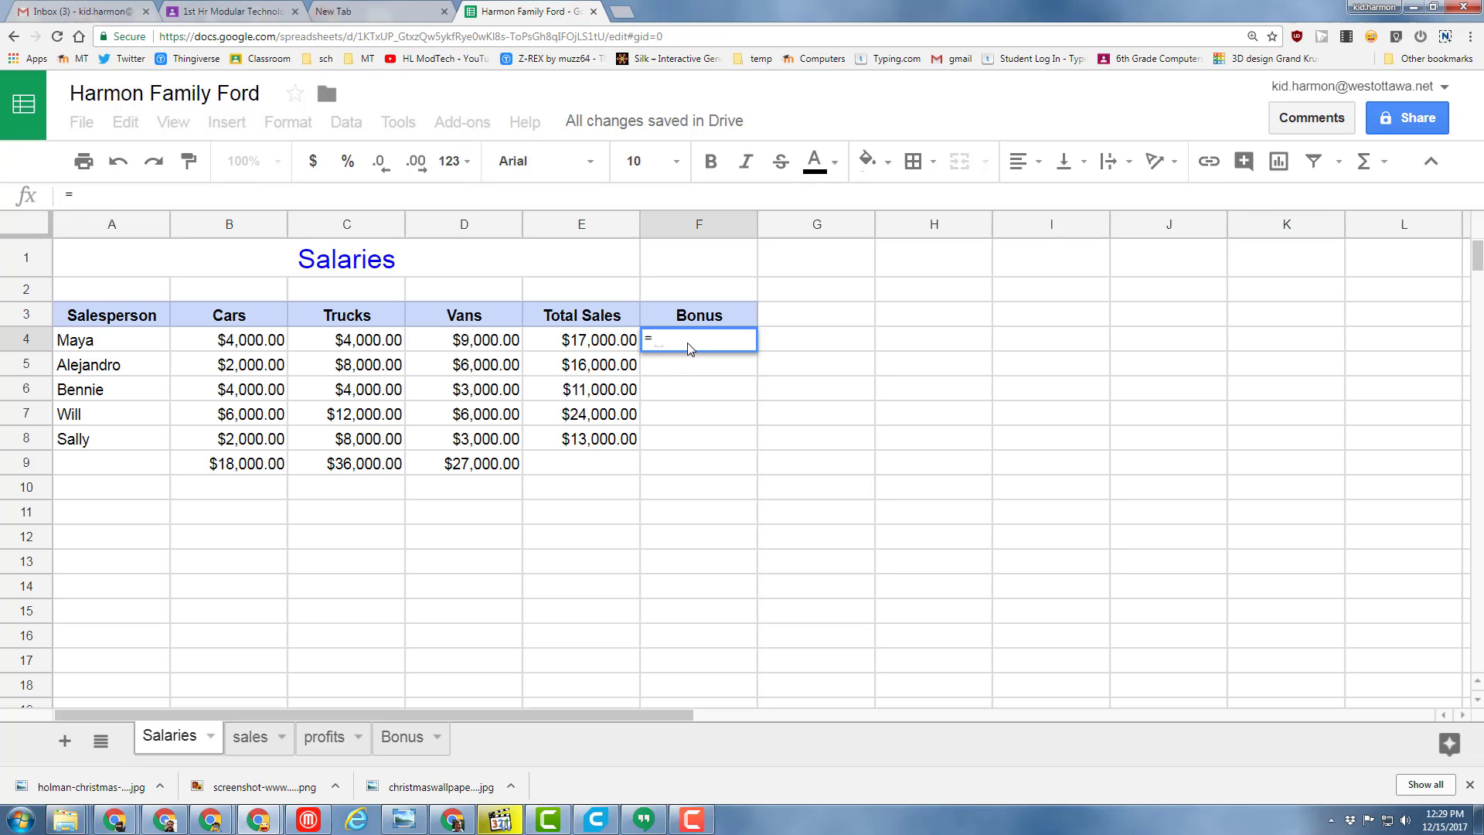
type("v")
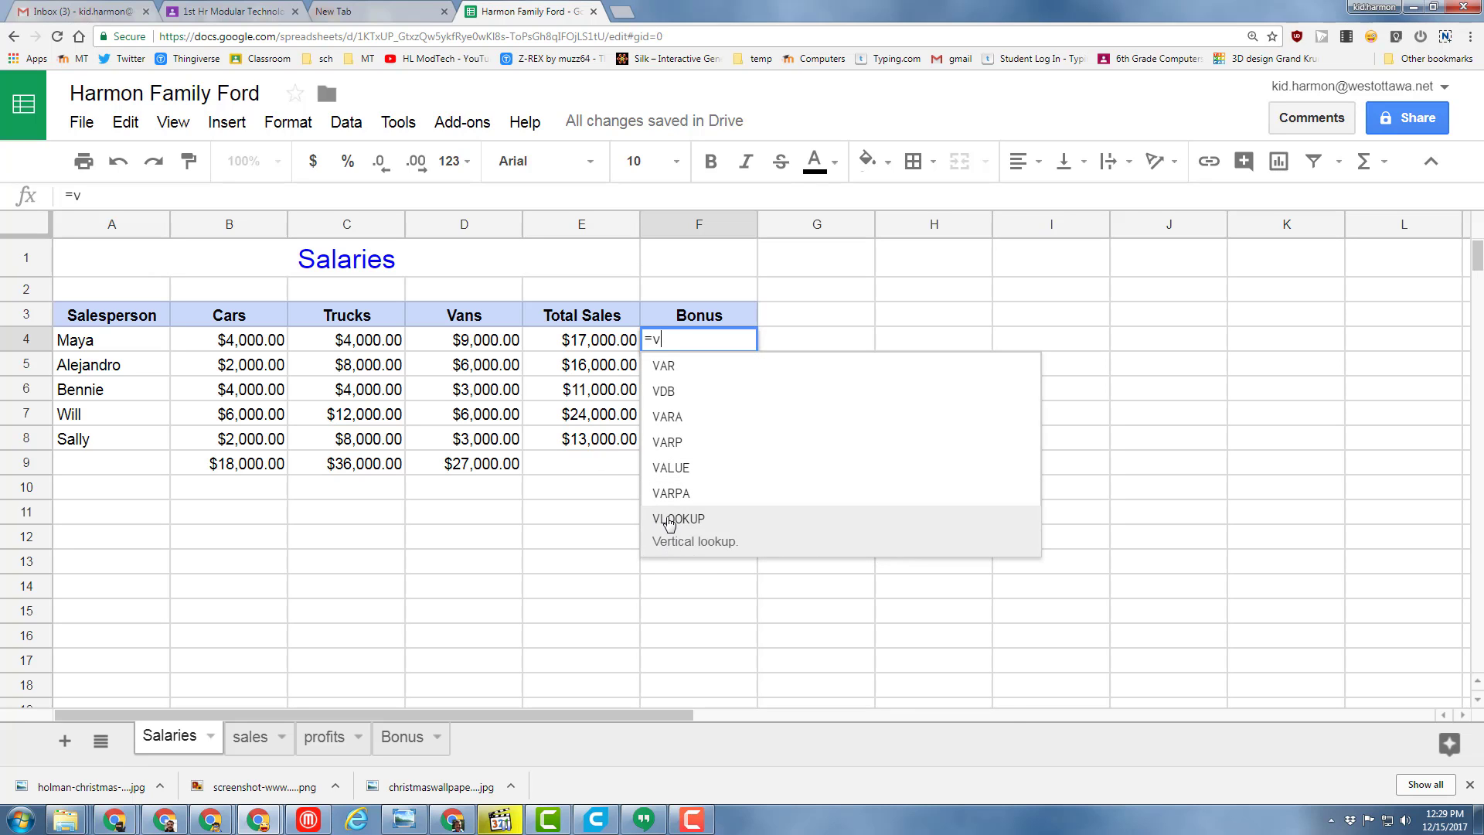
left_click(669, 520)
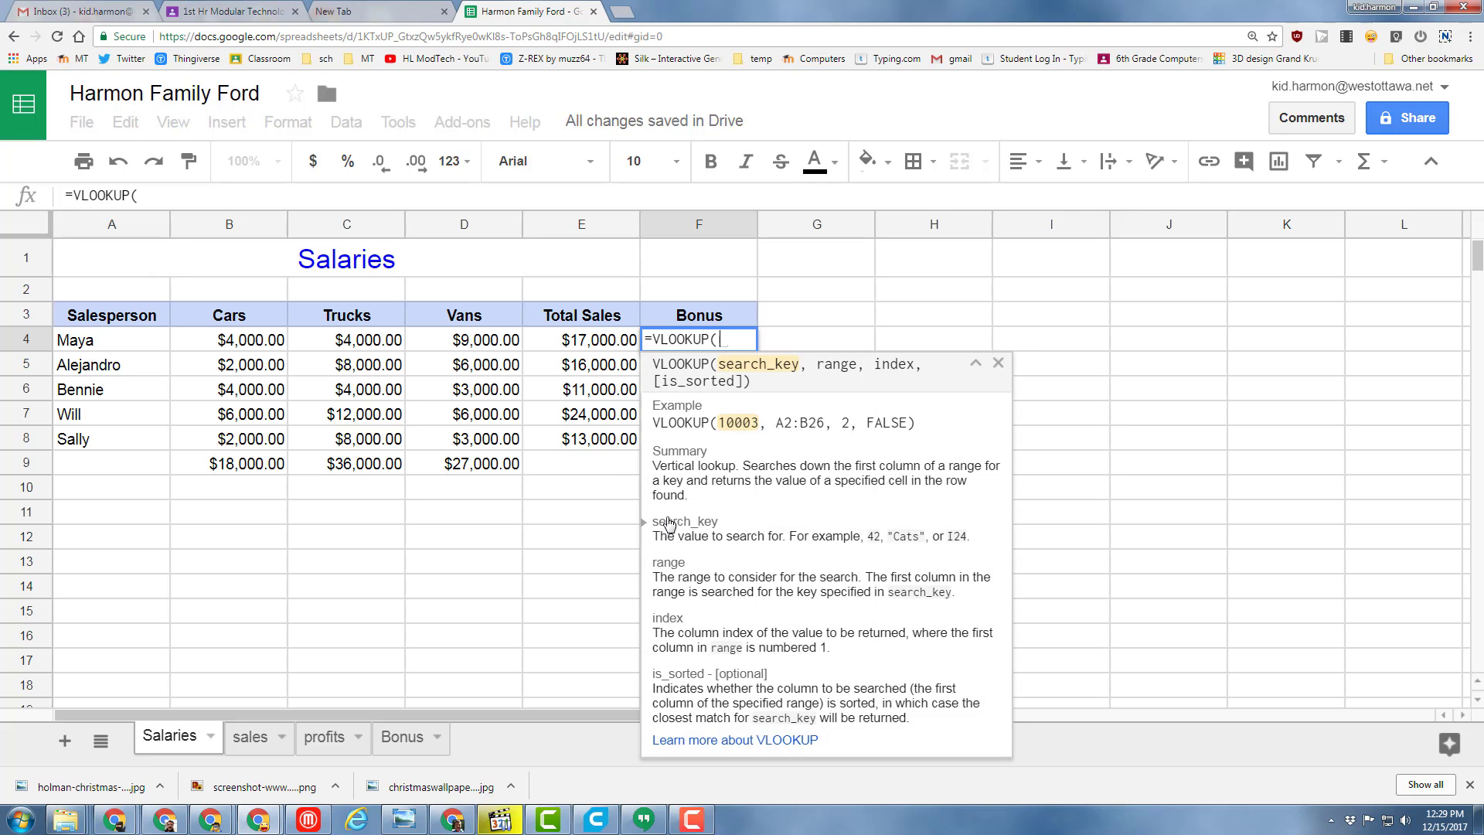
left_click(585, 345)
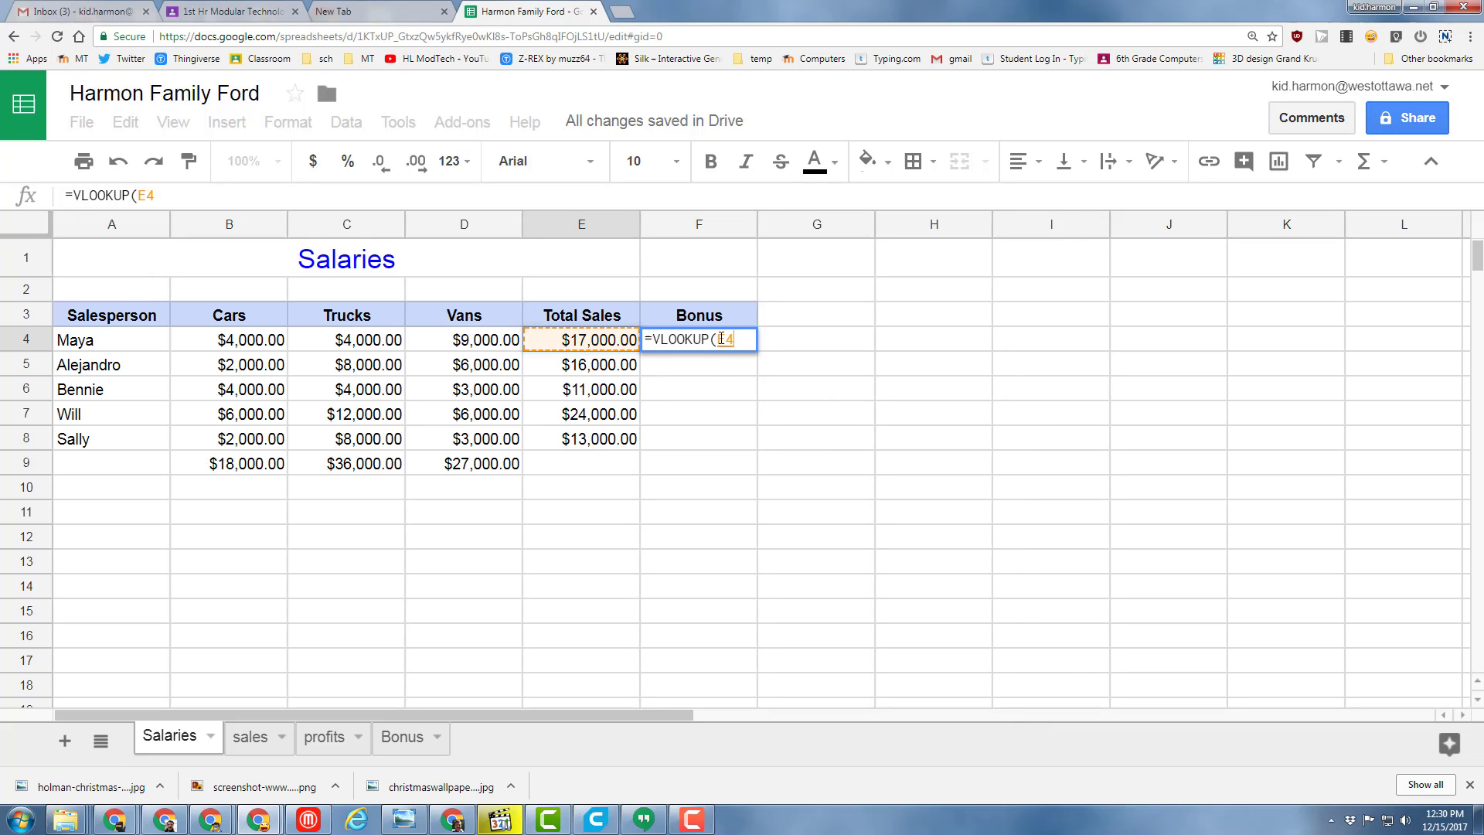
type(",")
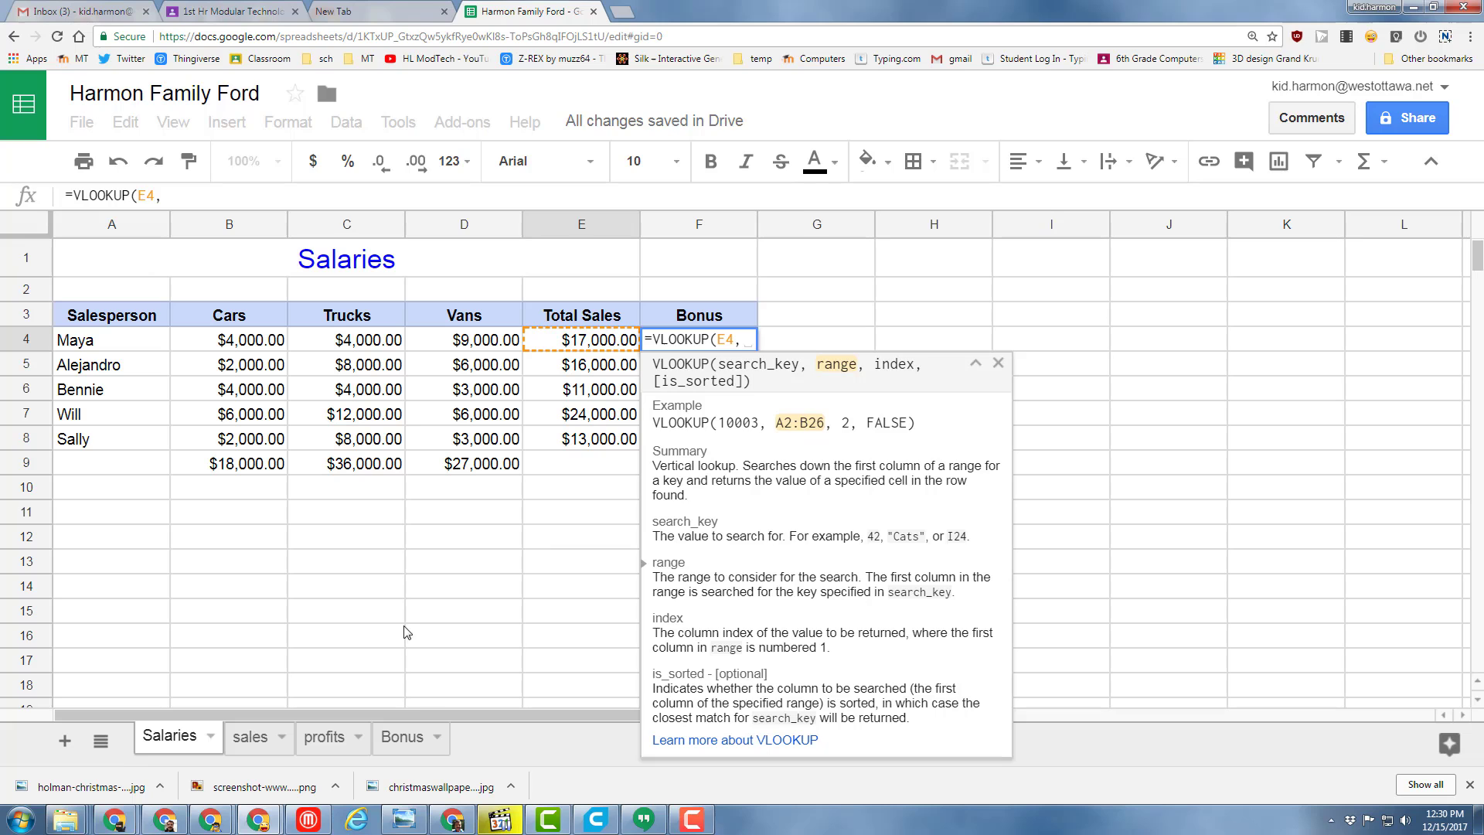
Complete F4 as =VLOOKUP(E4,Bonus!A2:B15,2,true), returning 1750.
left_click(410, 739)
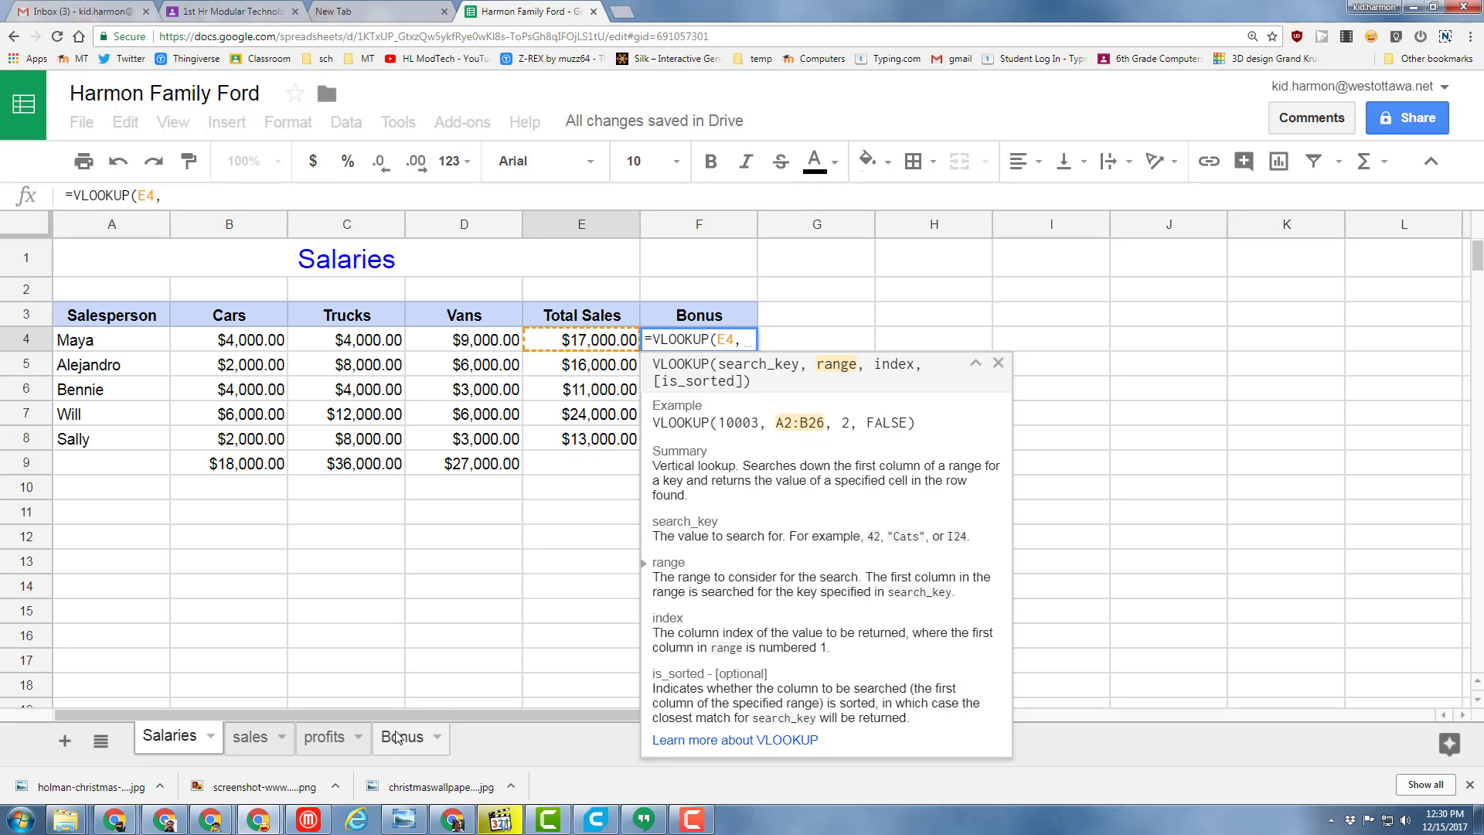
left_click_drag(116, 285, 252, 606)
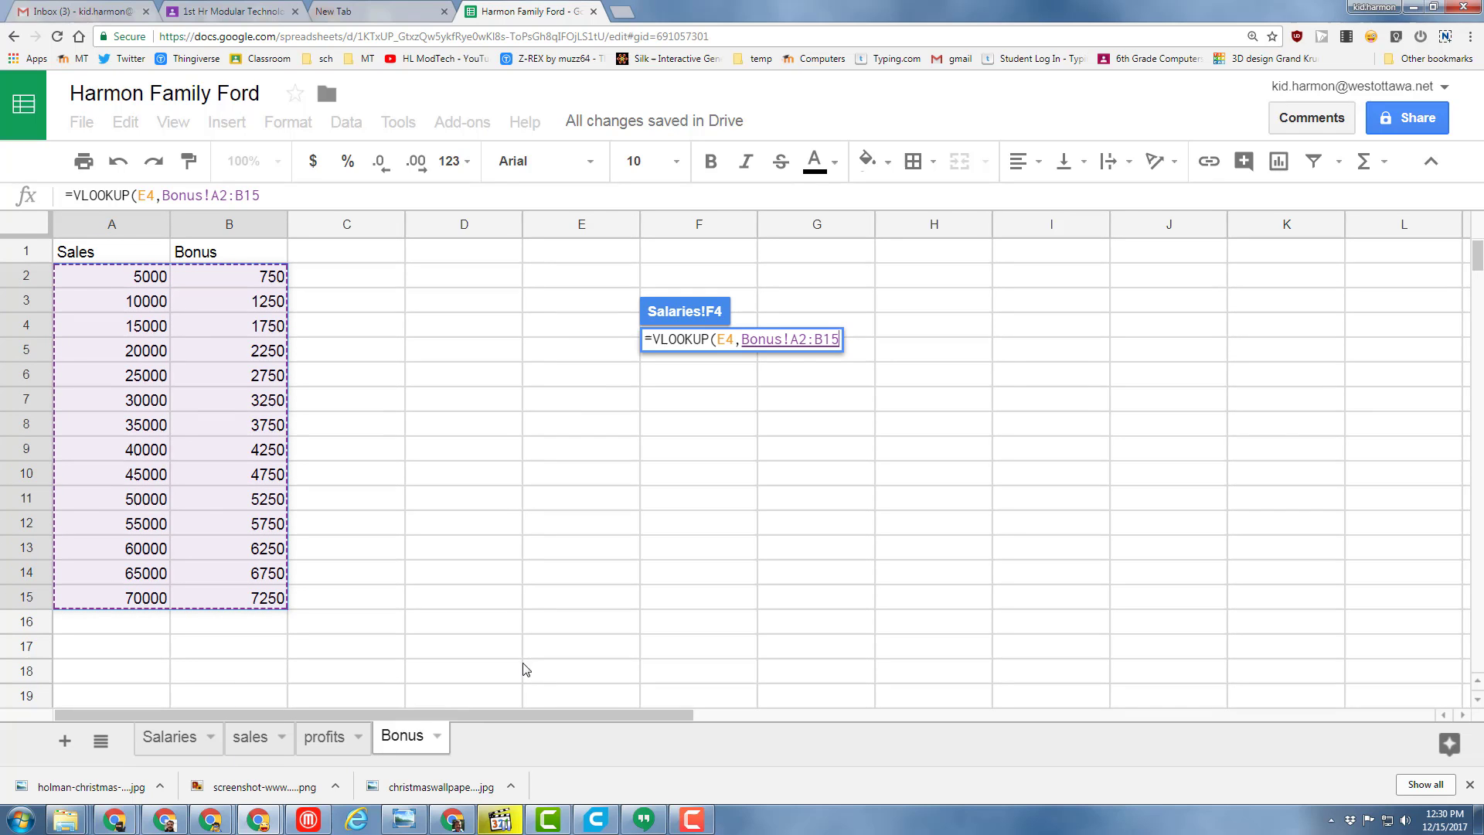
type(",")
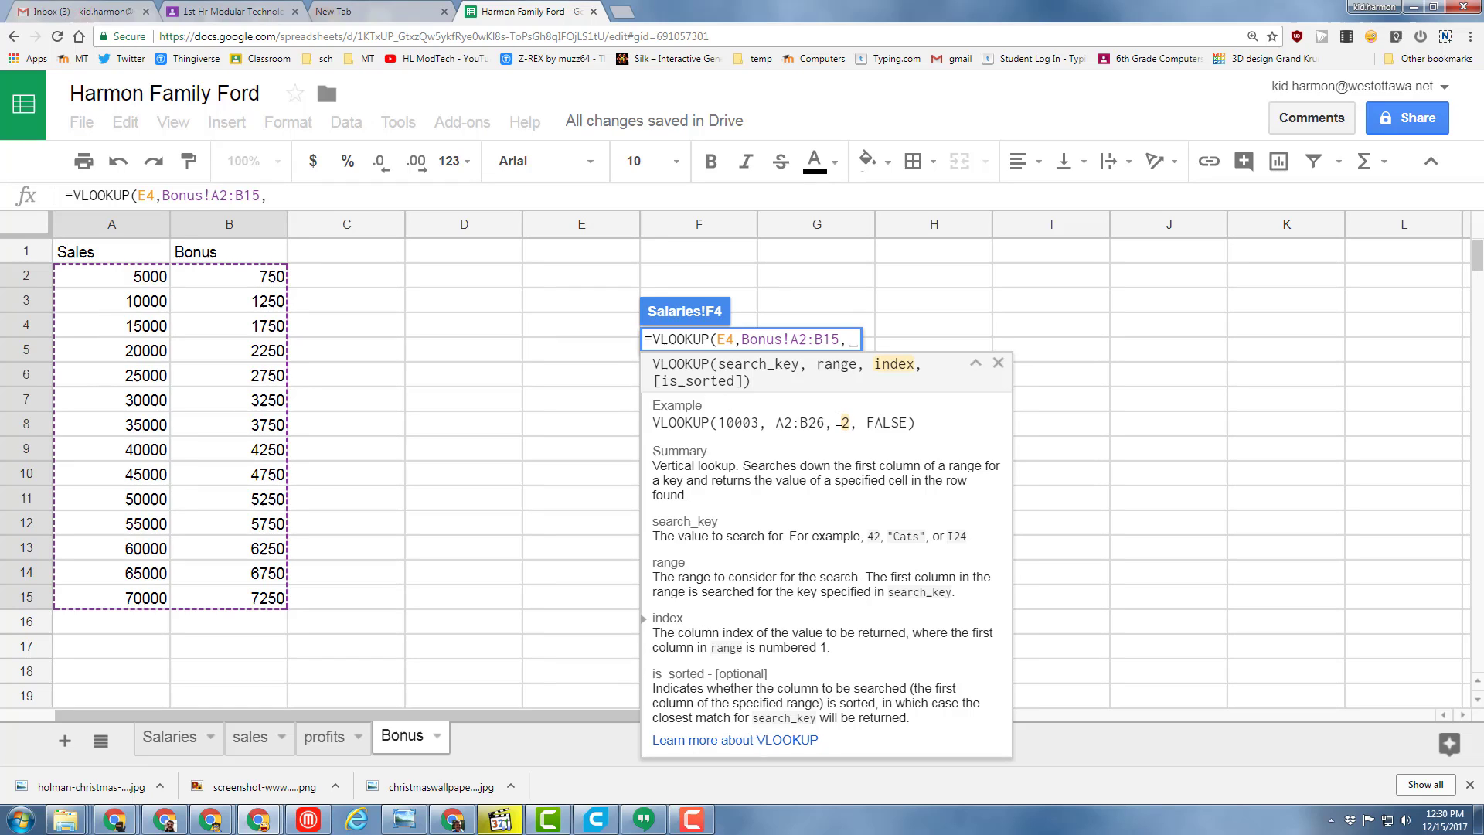
type(",")
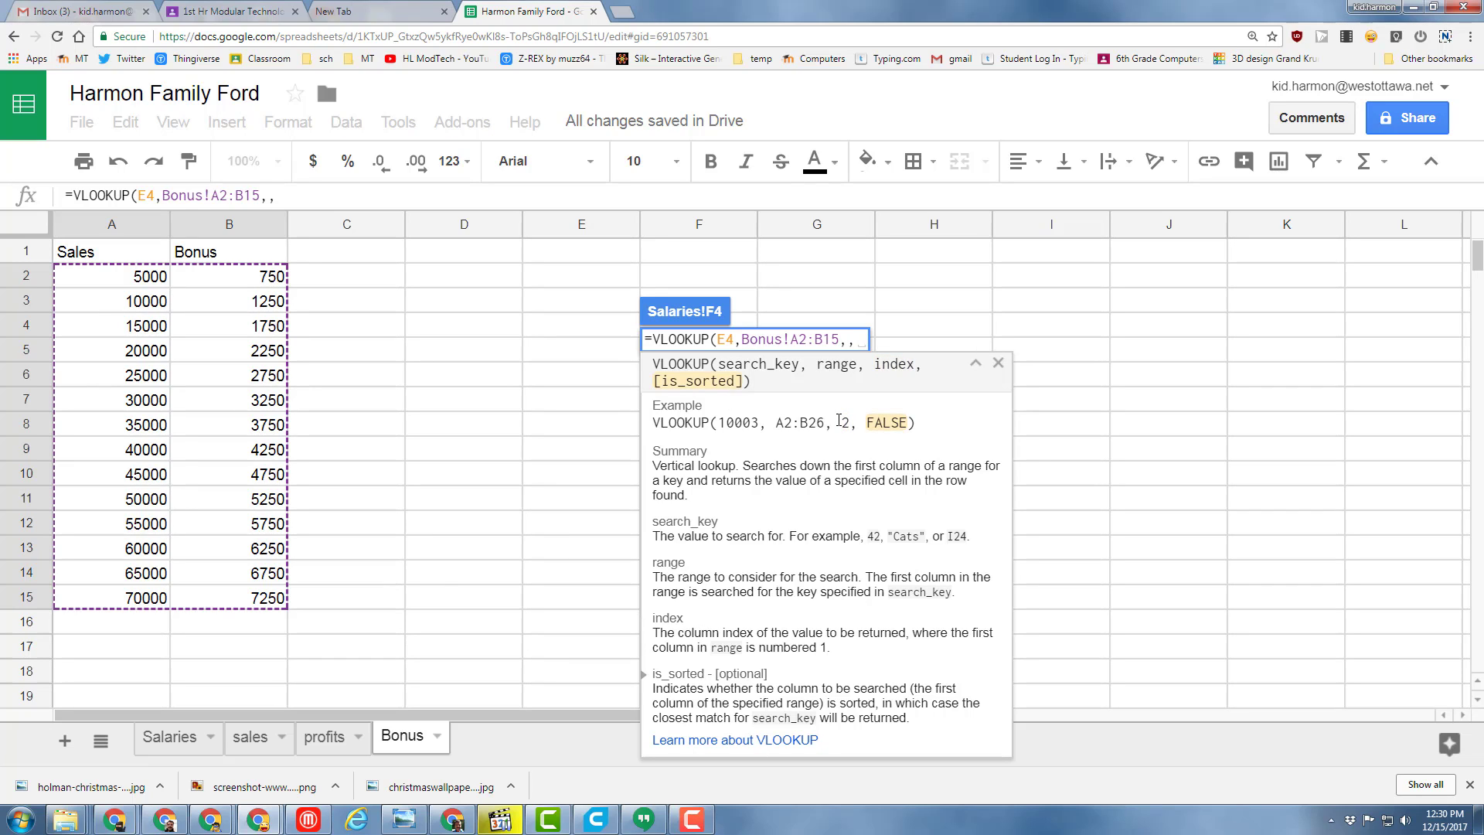
key("BackSpace")
type("2")
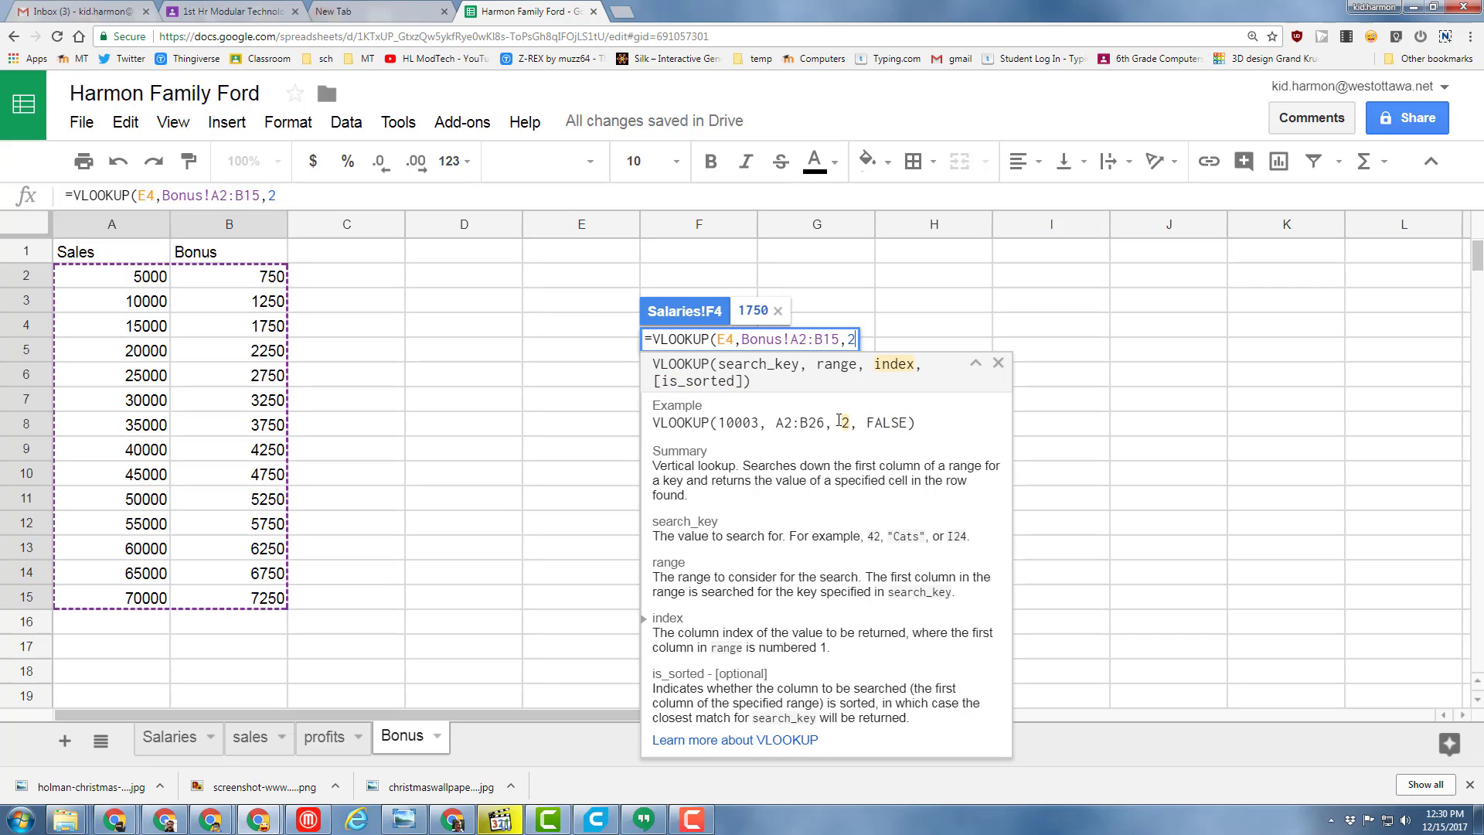
type(",")
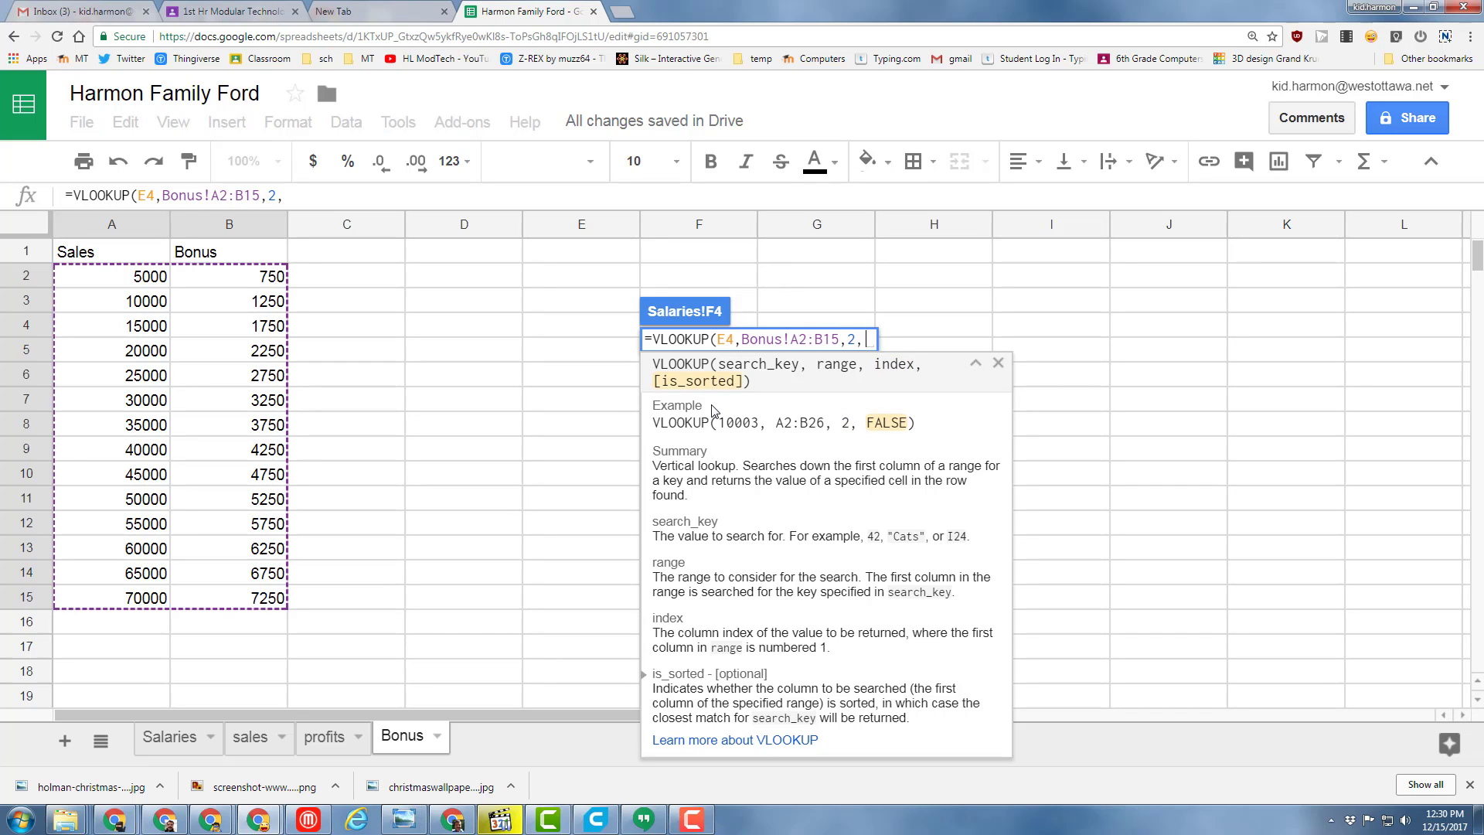
type("true")
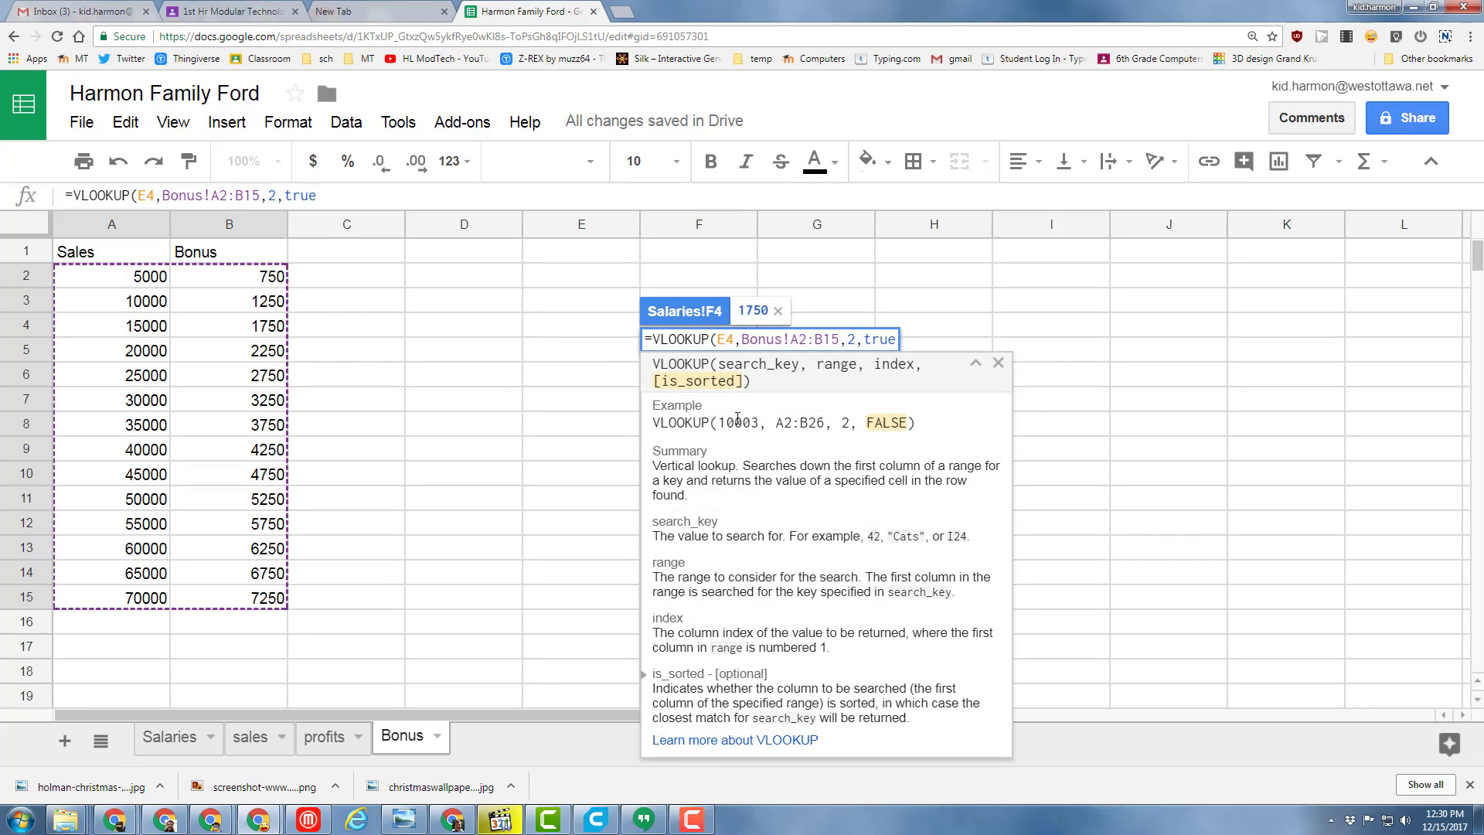
key("Return")
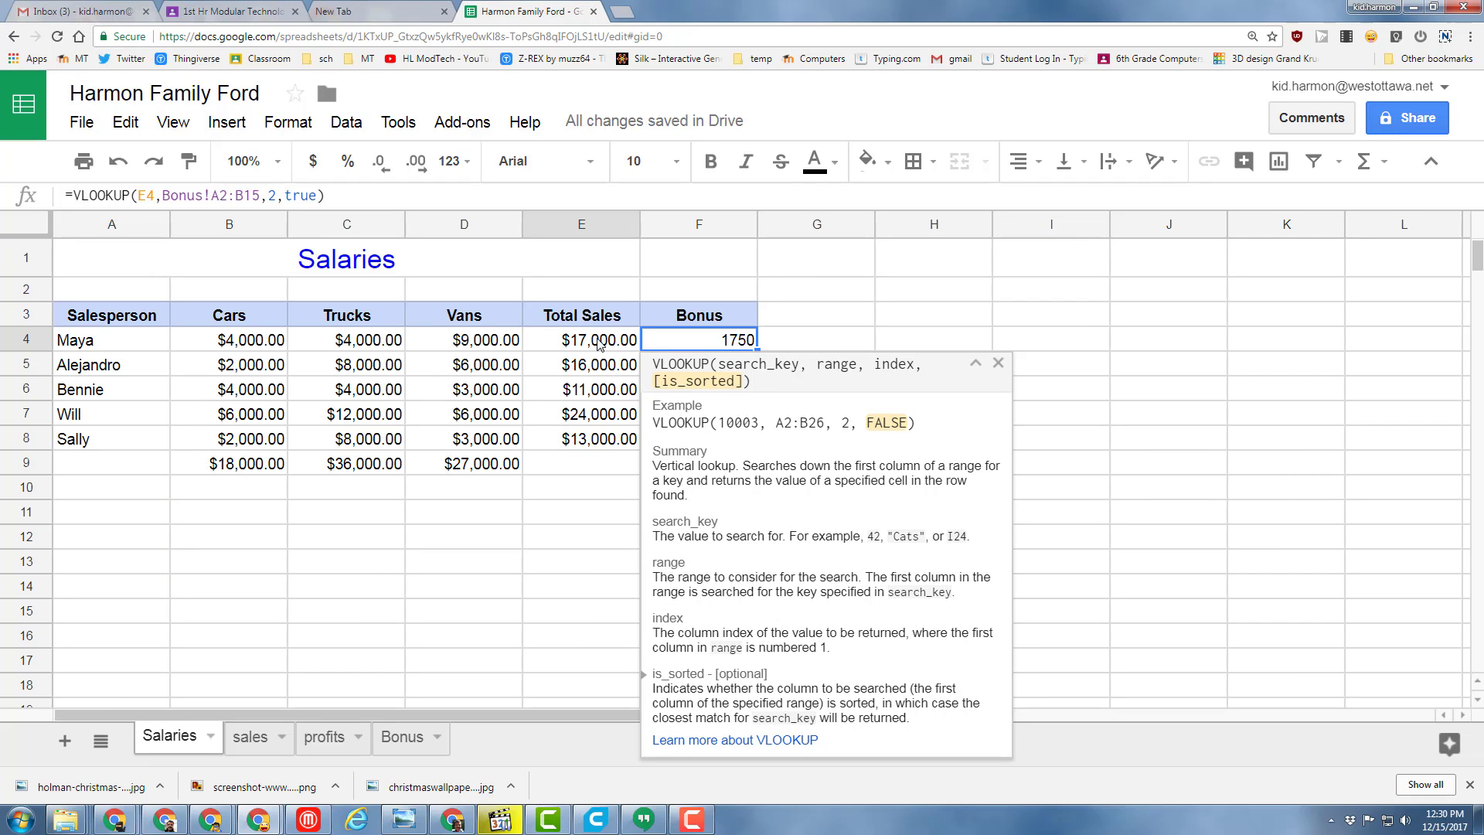
Change F4's lookup range to the absolute reference Bonus!$A$2:$B$15.
left_click(391, 739)
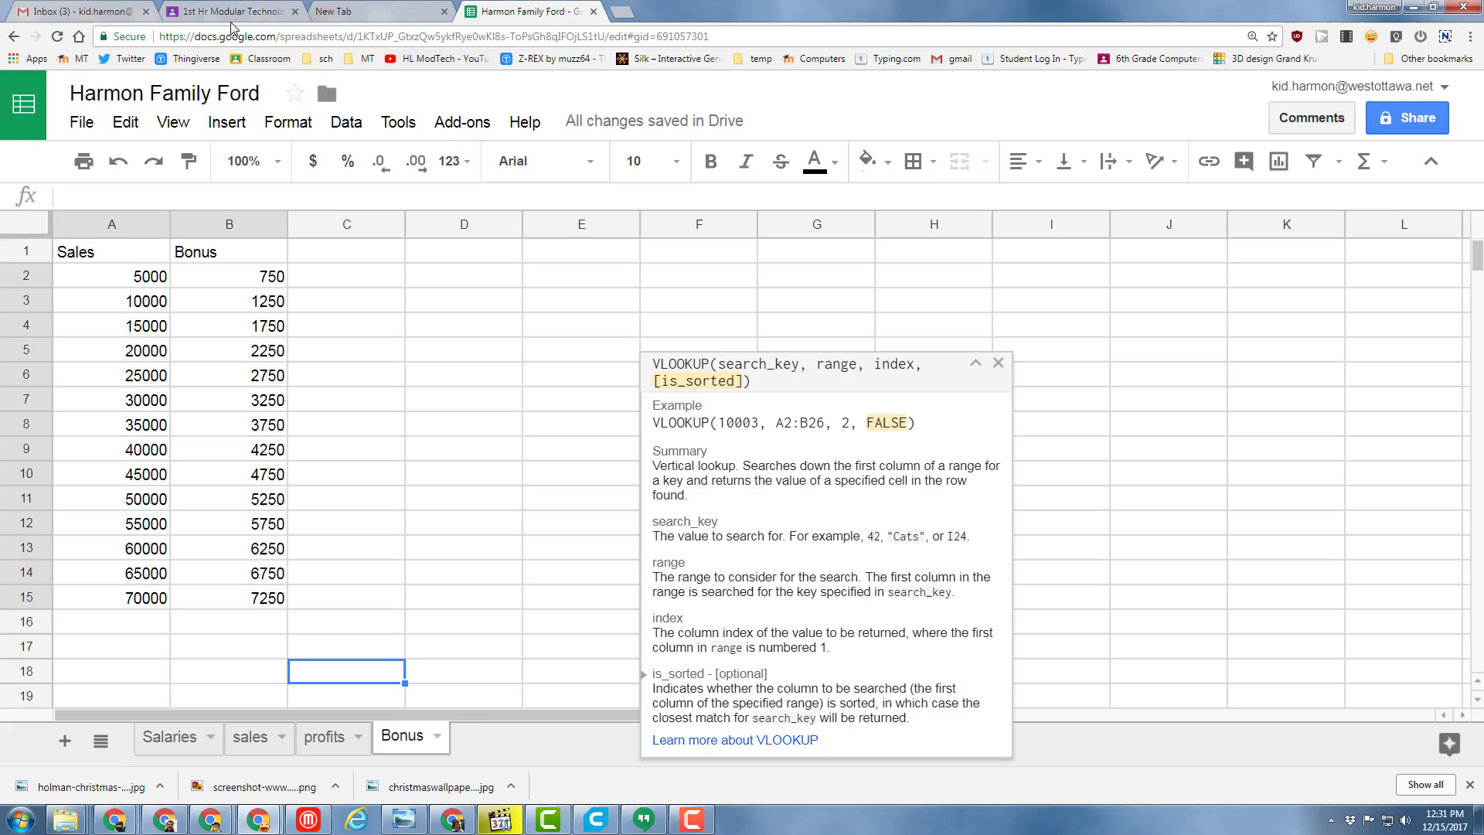
left_click(176, 738)
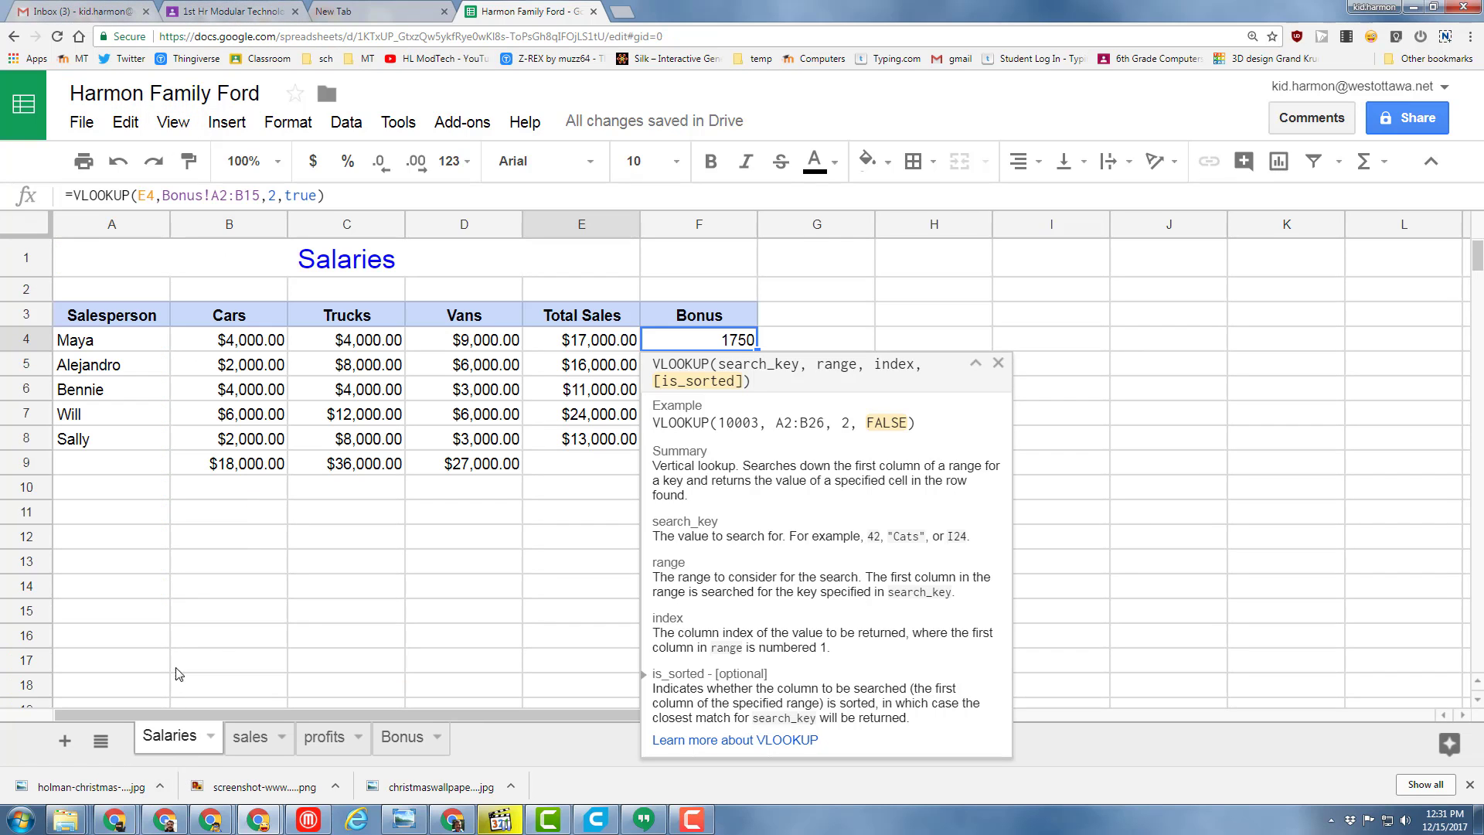
left_click(215, 195)
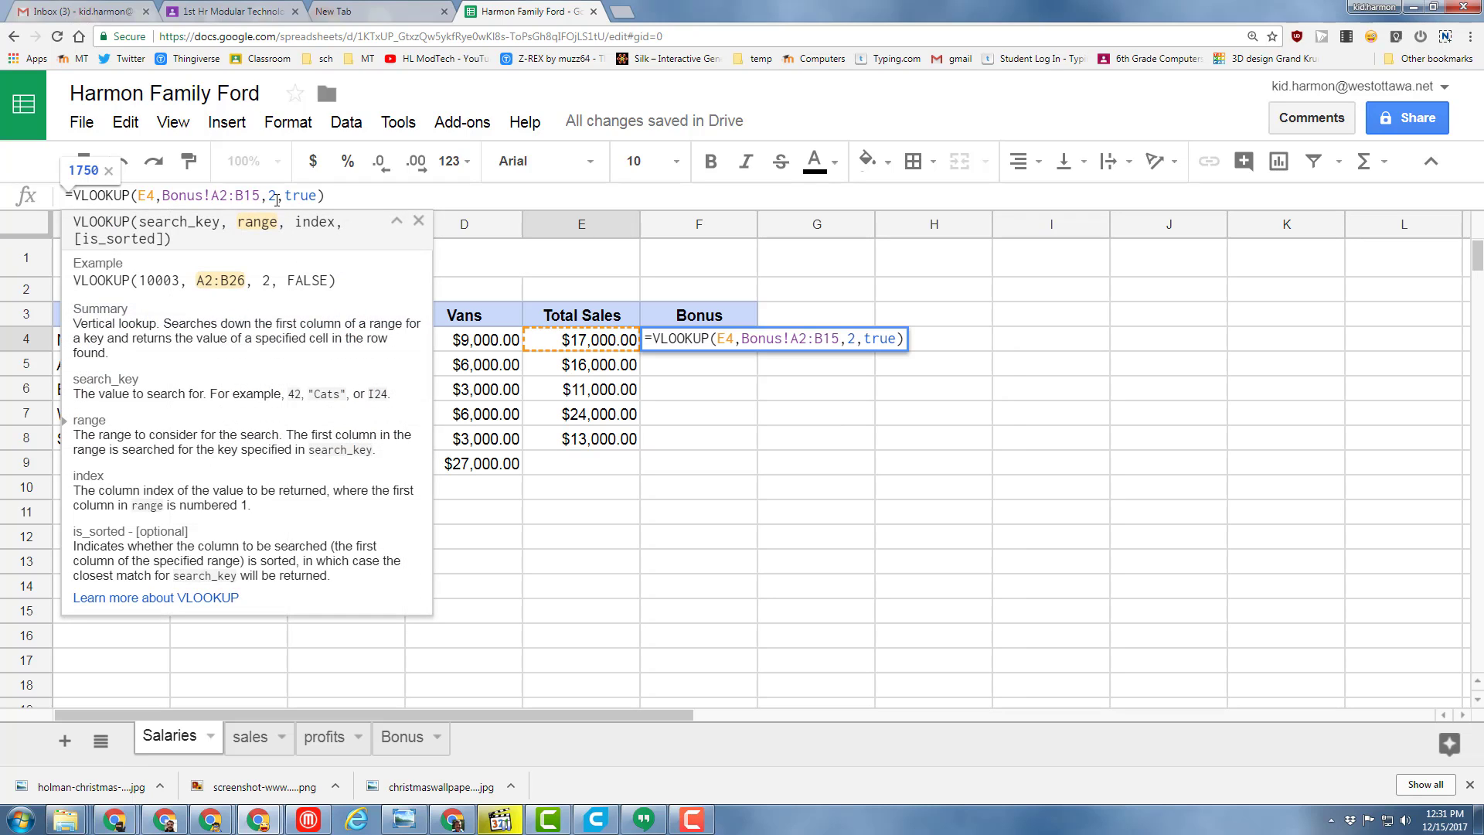
type("$A")
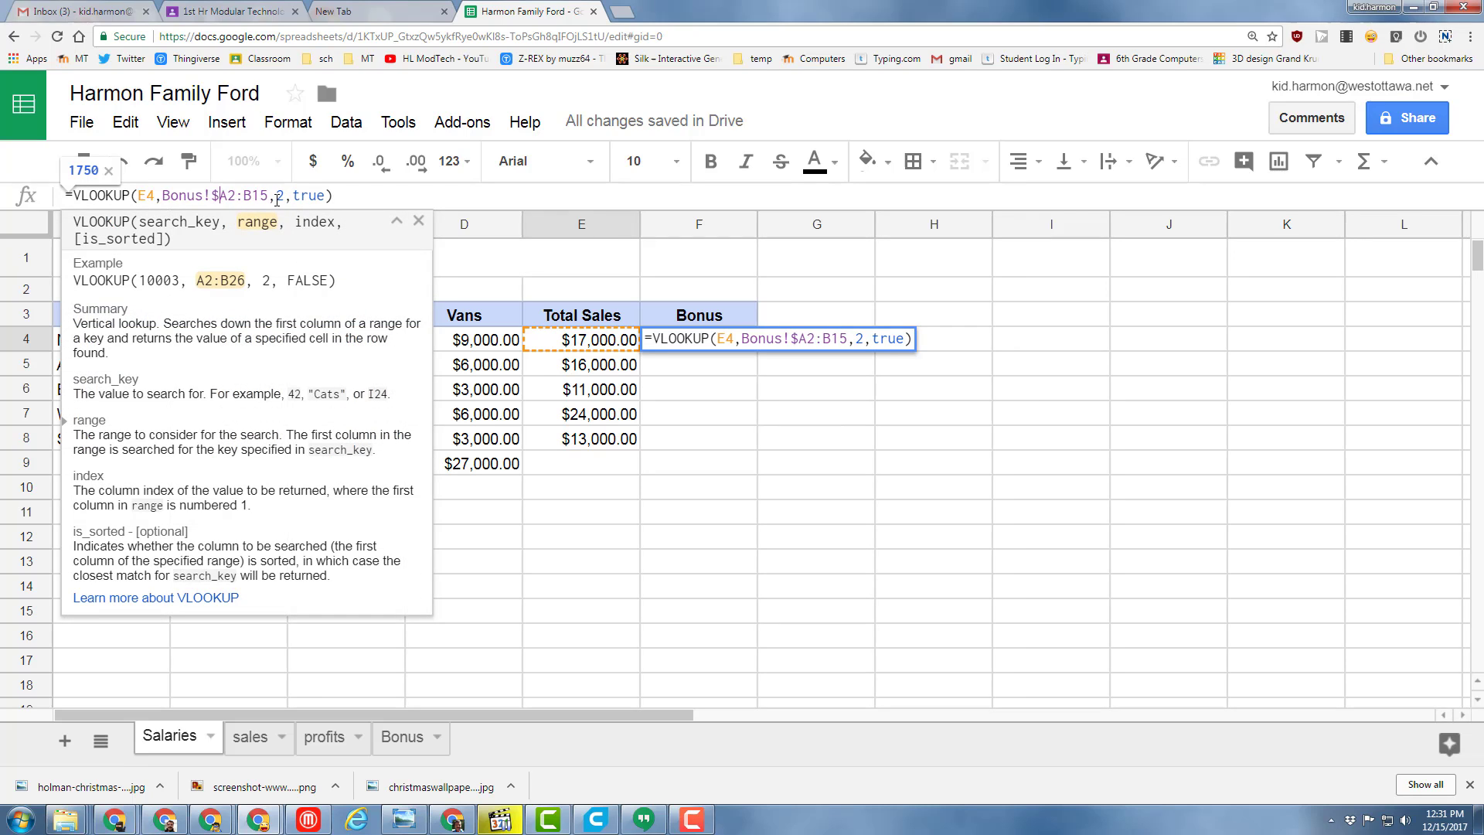
type("$")
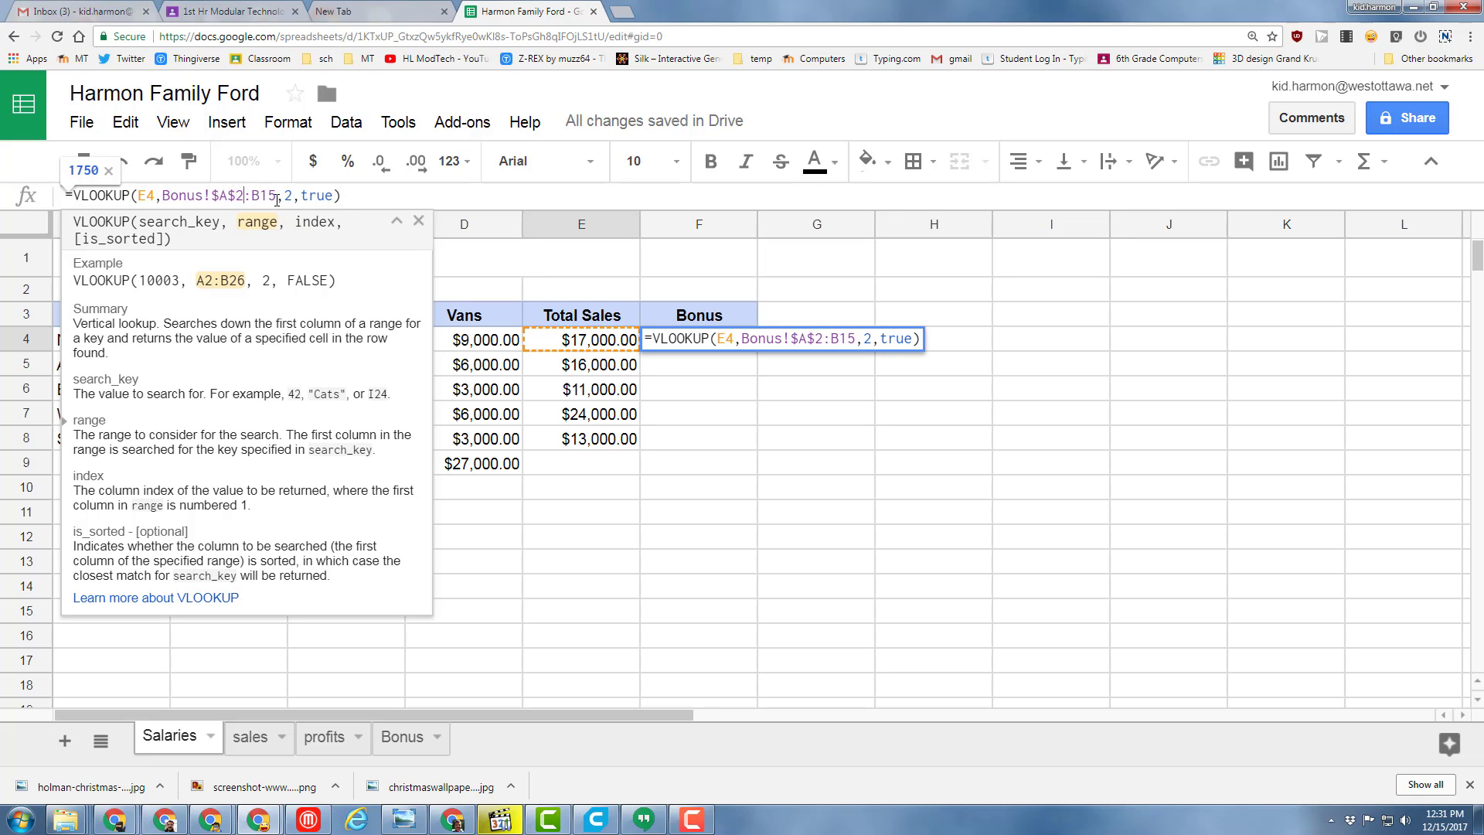
key("Right")
type("$")
key("Right")
type("$")
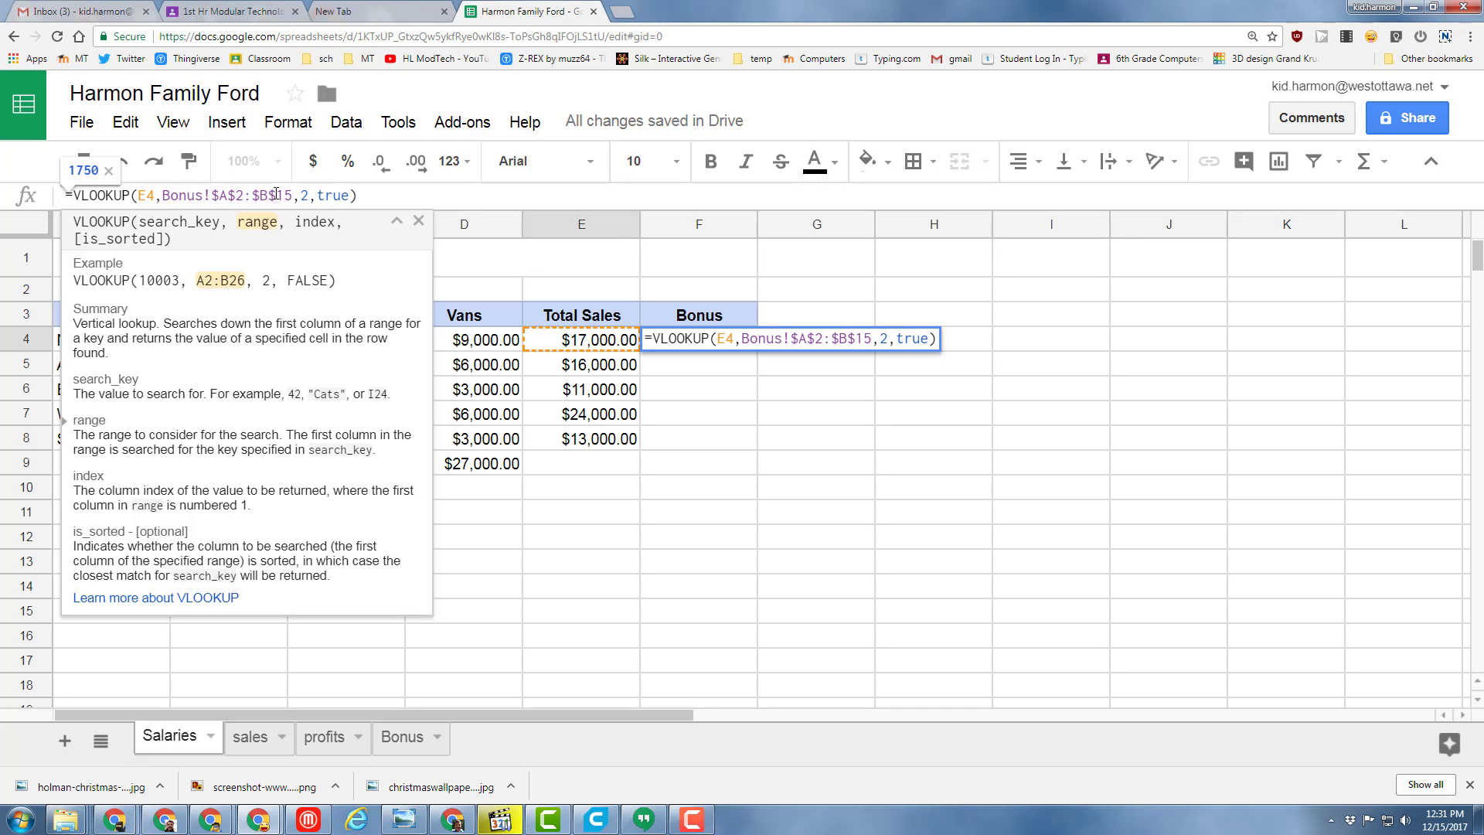
key("Return")
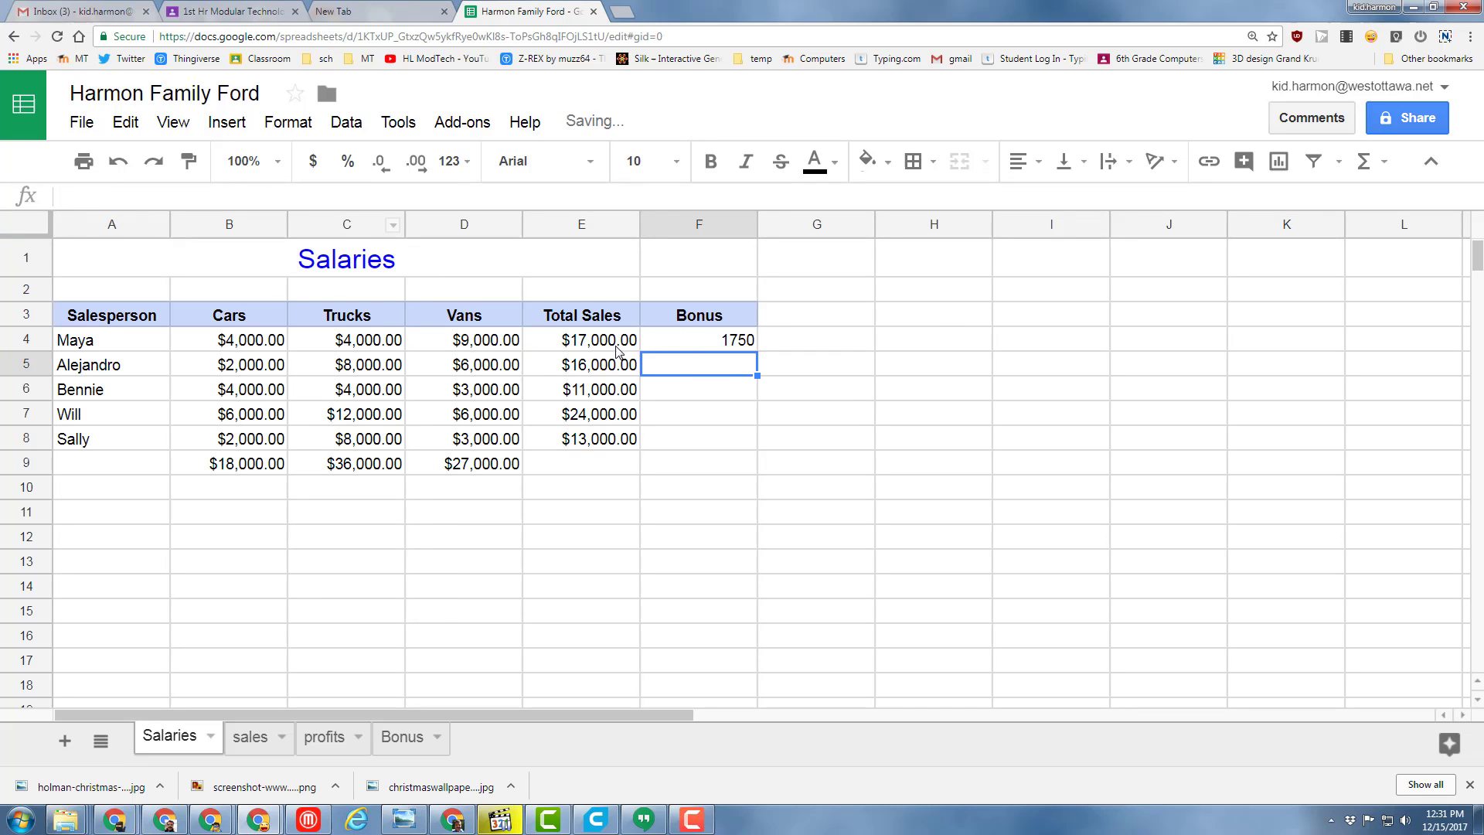
Copy the bonus formula down to F8 and format F4:F8 as dollar currency.
left_click(687, 341)
left_click_drag(760, 352, 756, 447)
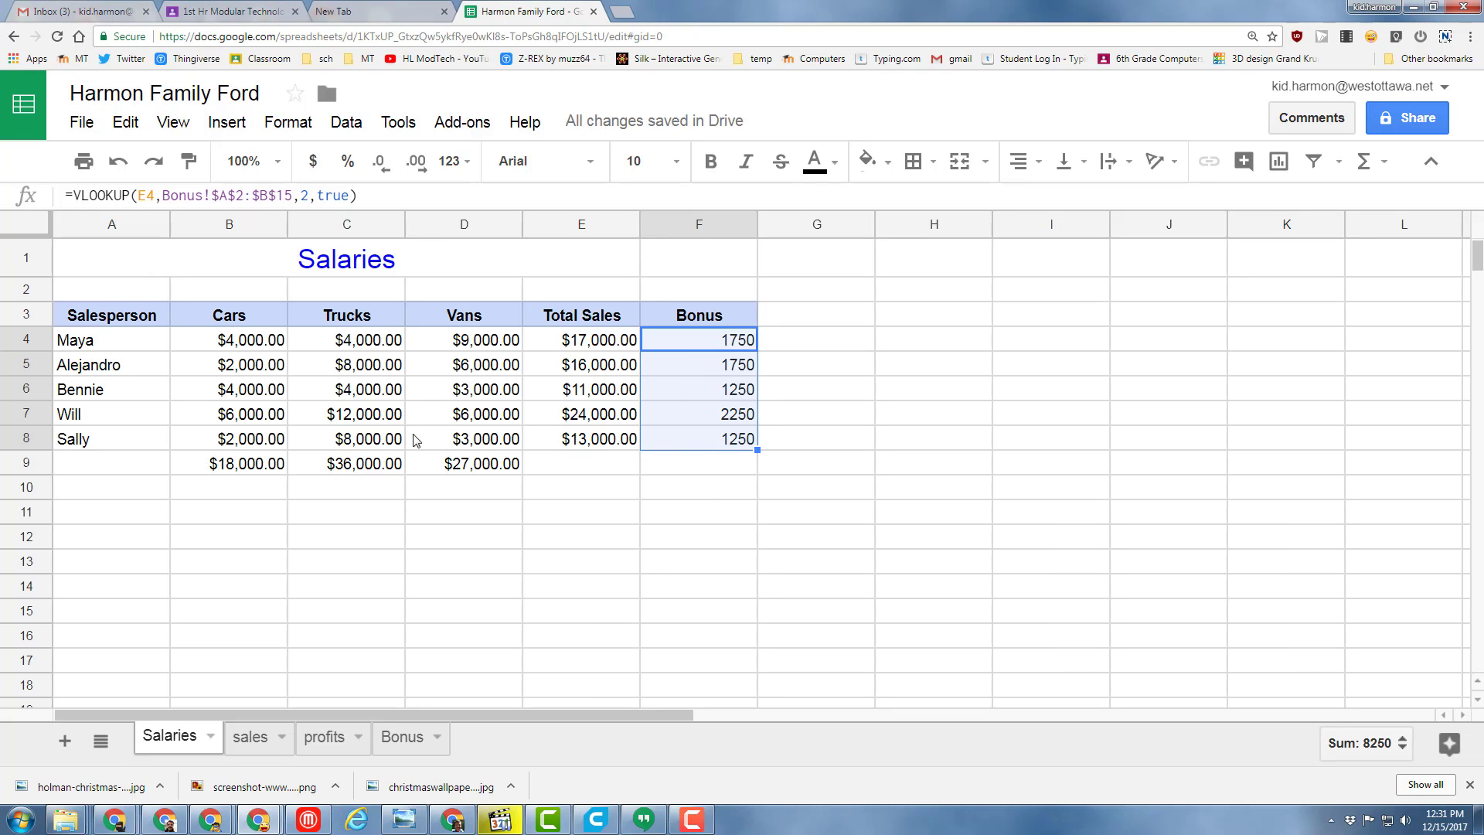
left_click(696, 442)
left_click(676, 346)
left_click_drag(674, 408, 674, 435)
left_click(313, 162)
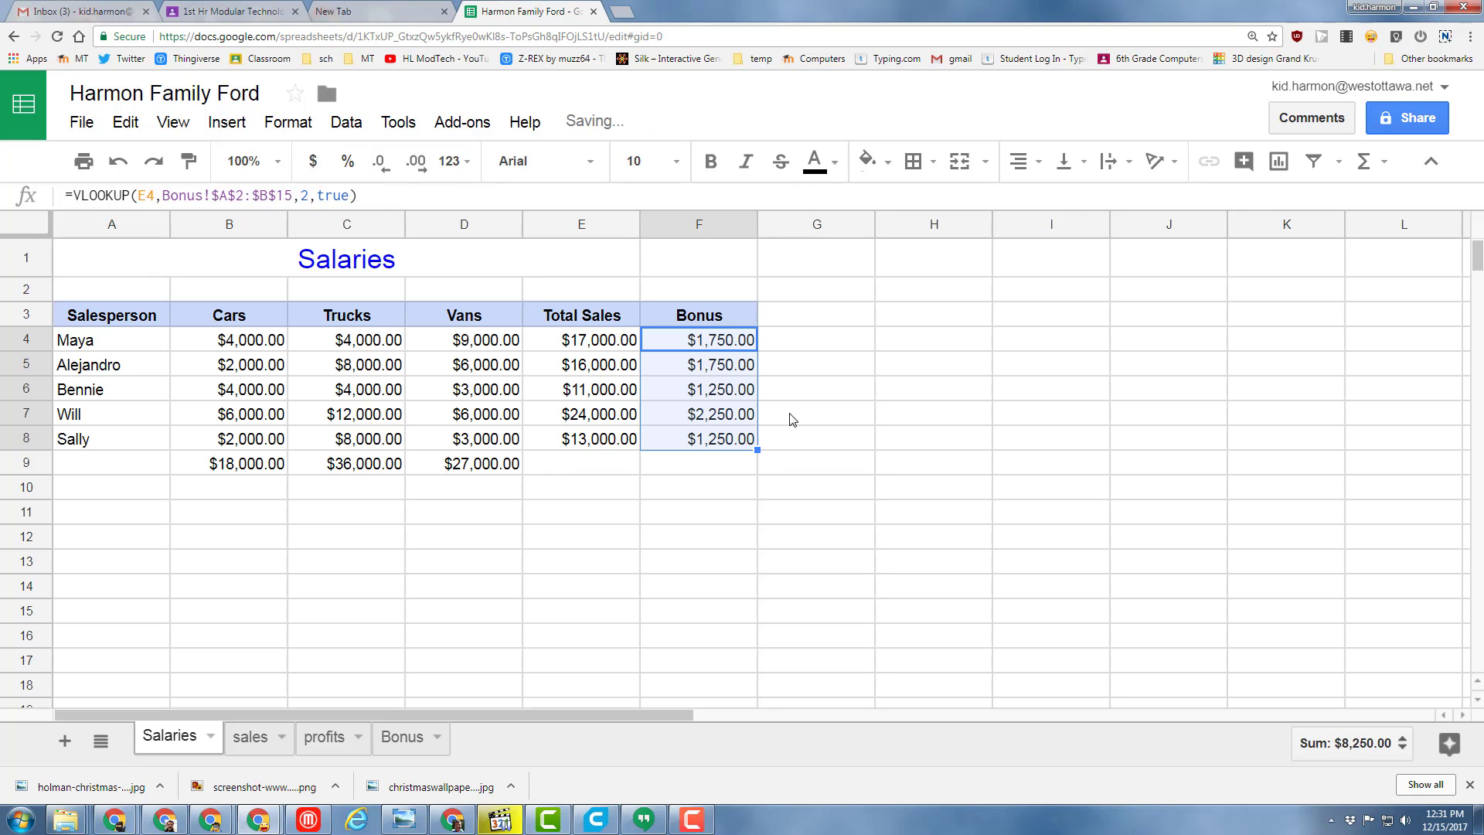
Label cell G3 Total Salary.
left_click(803, 344)
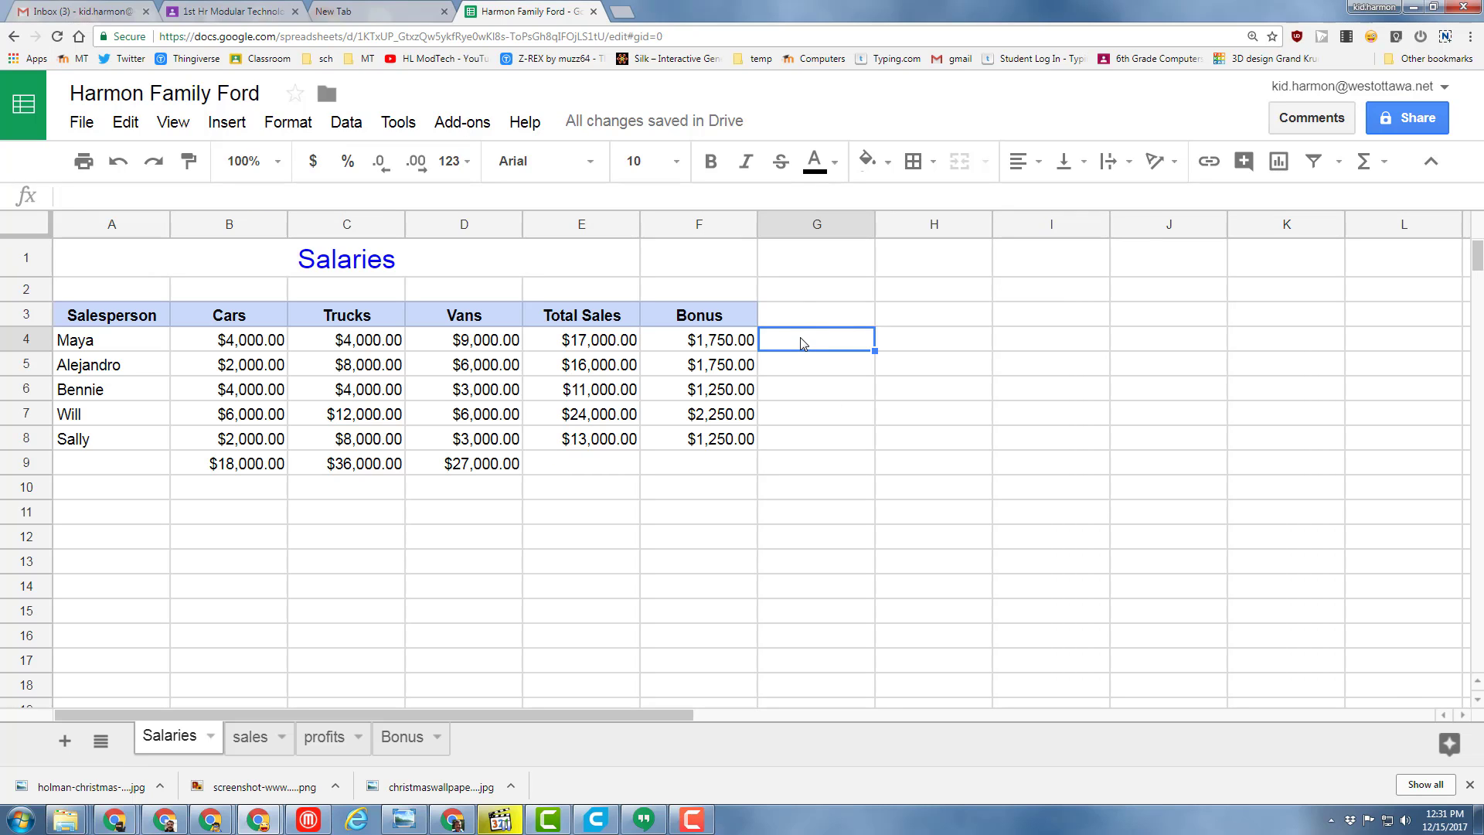
left_click(805, 315)
type("Total Sala")
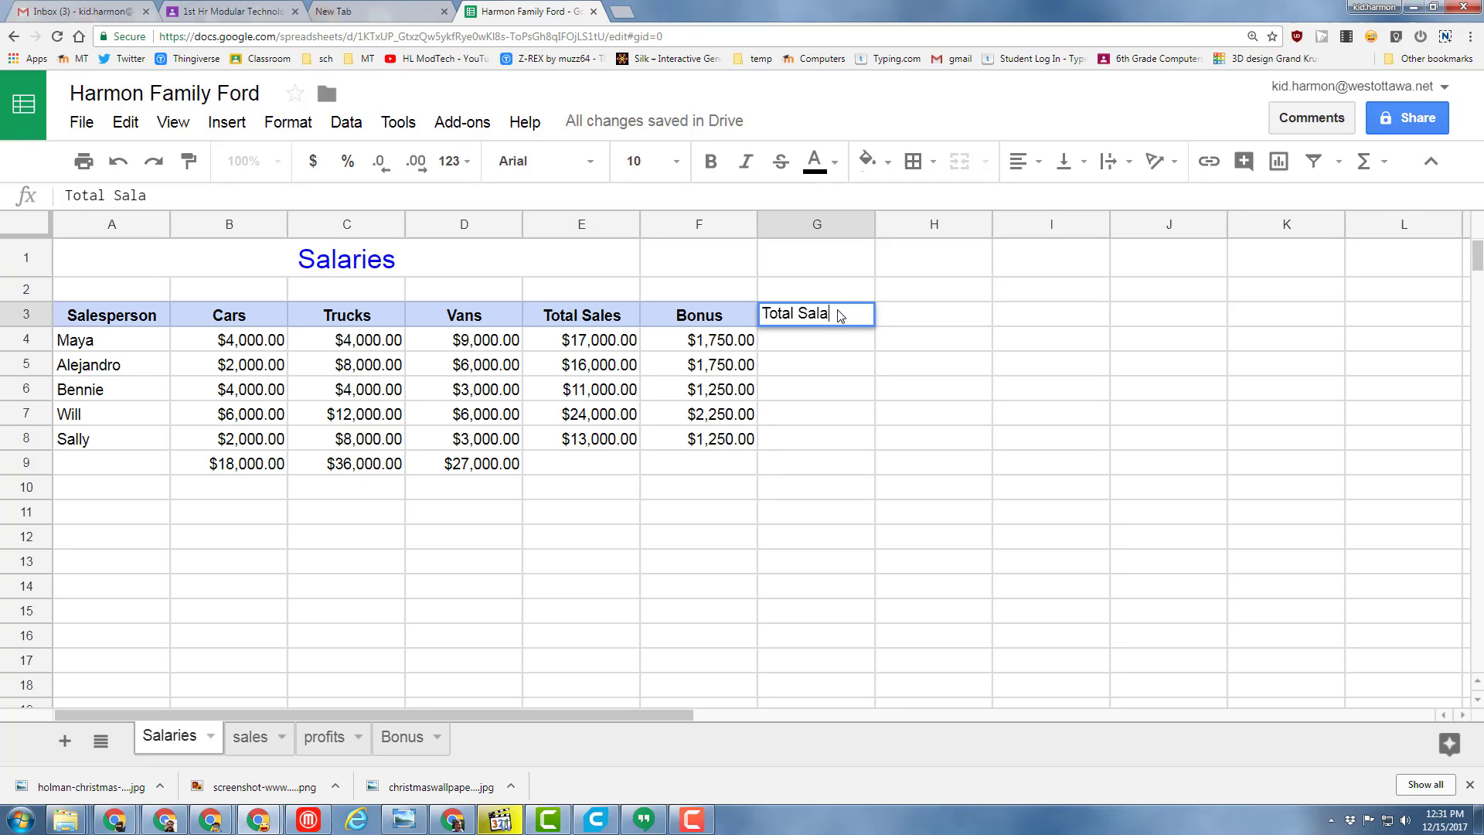
type("ry")
key("Return")
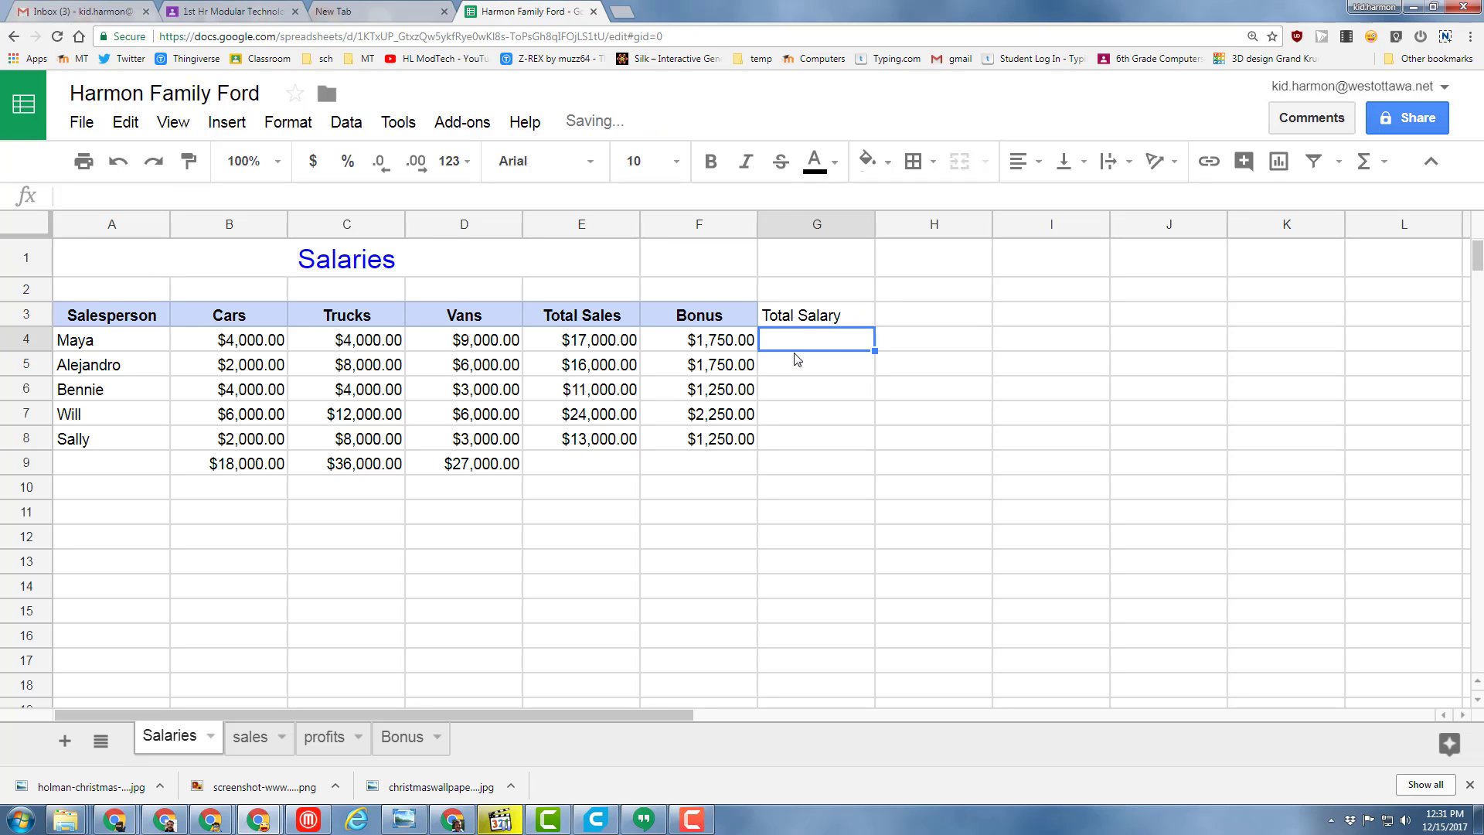
Enter =E4+F4 in G4 and fill it down through G8.
type("=")
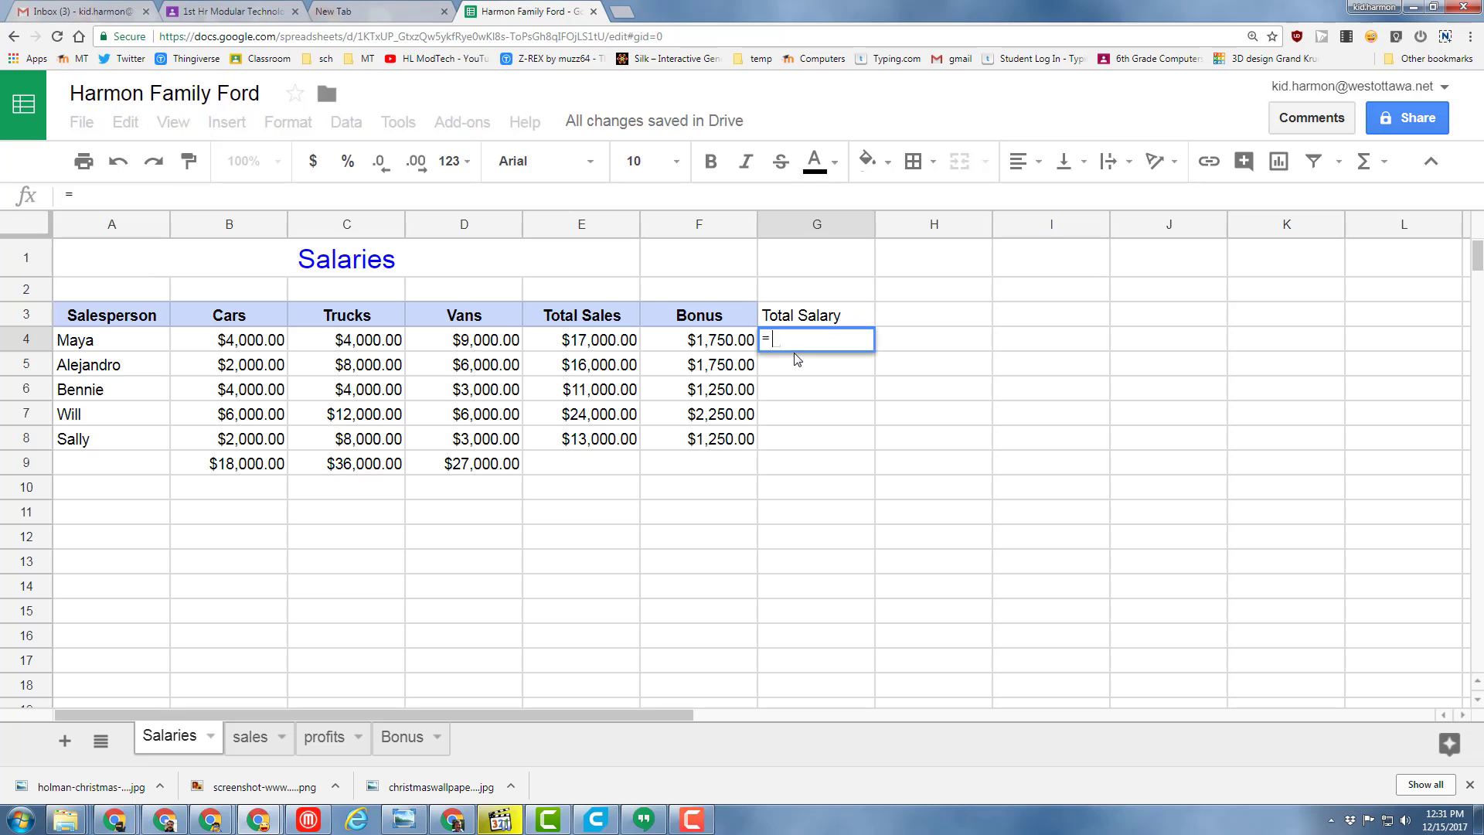
left_click(600, 344)
type("+")
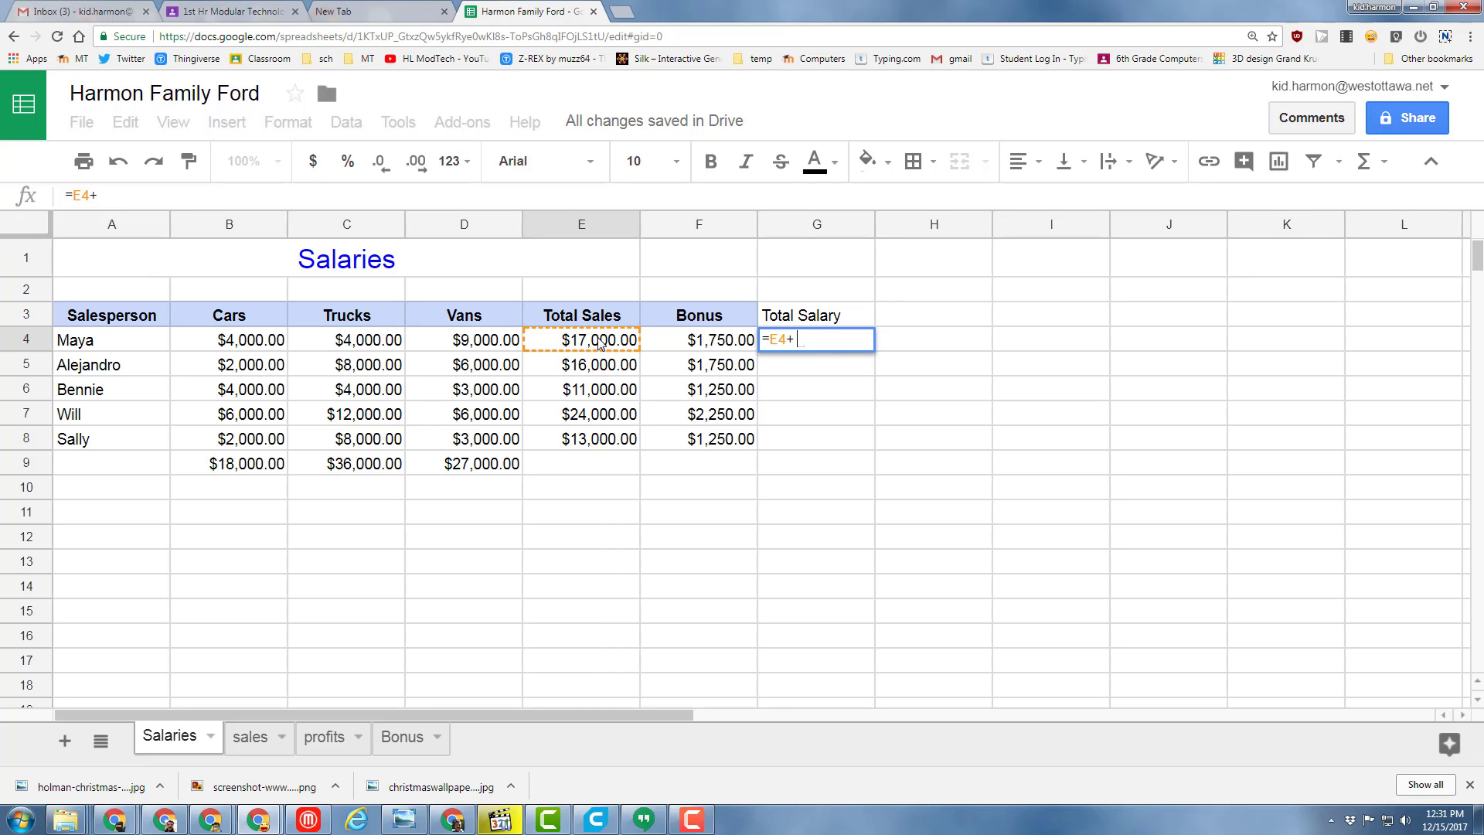
left_click(708, 348)
key("Return")
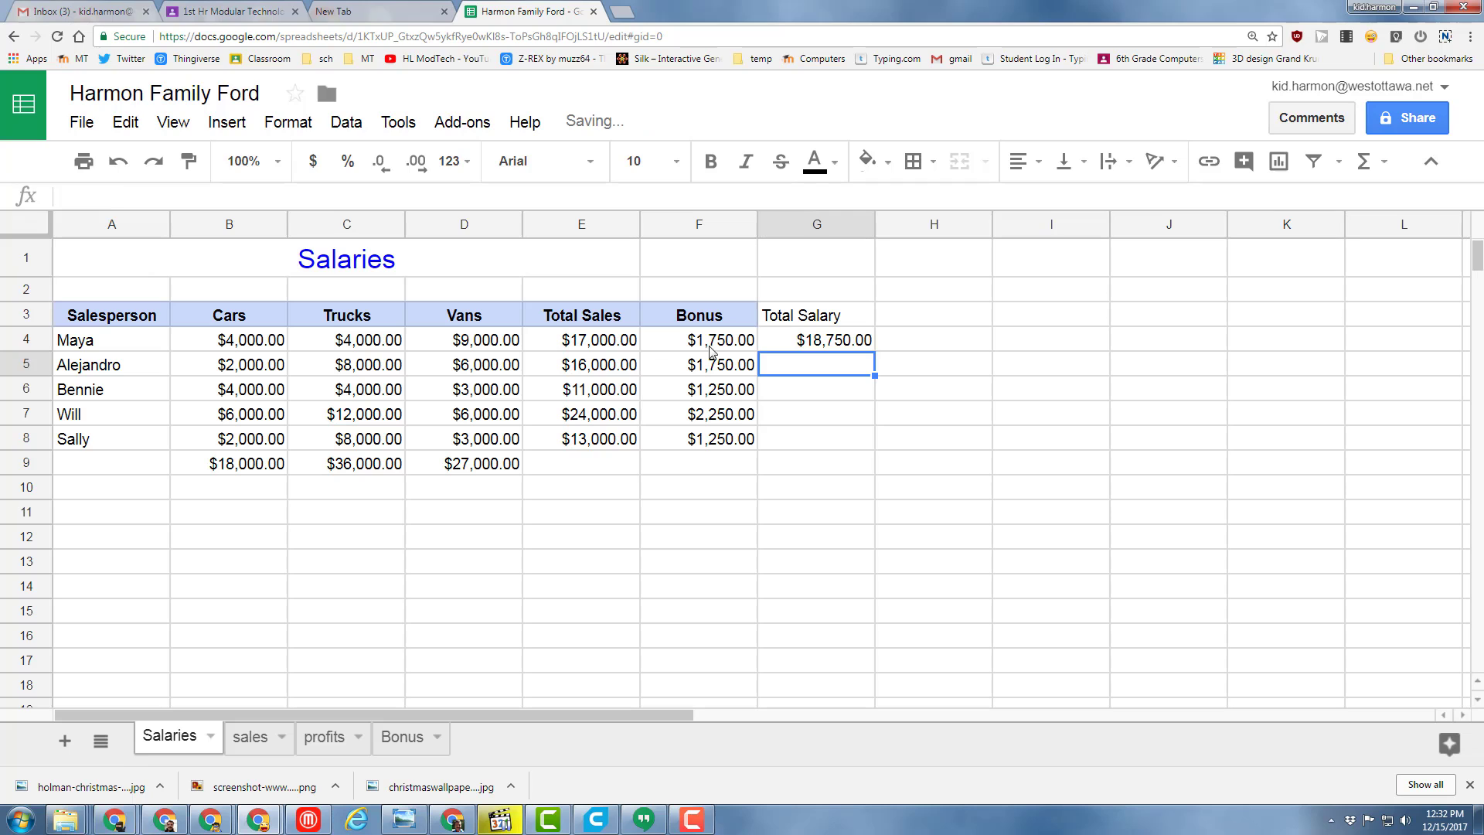
left_click(838, 340)
left_click_drag(874, 349, 851, 455)
left_click(700, 315)
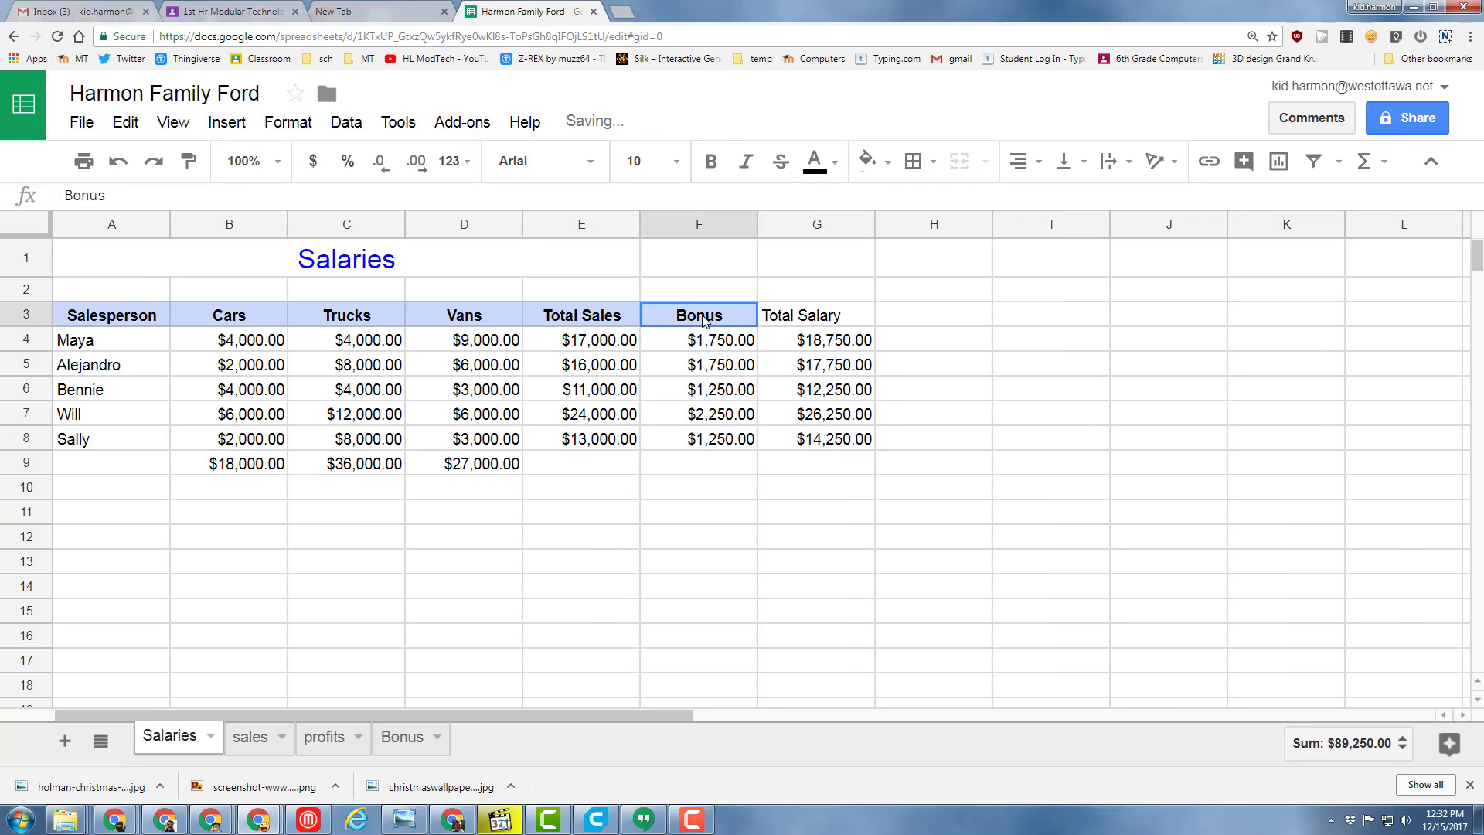
Give G3 the header style and extend row 9's sums across E9:G9.
left_click(188, 161)
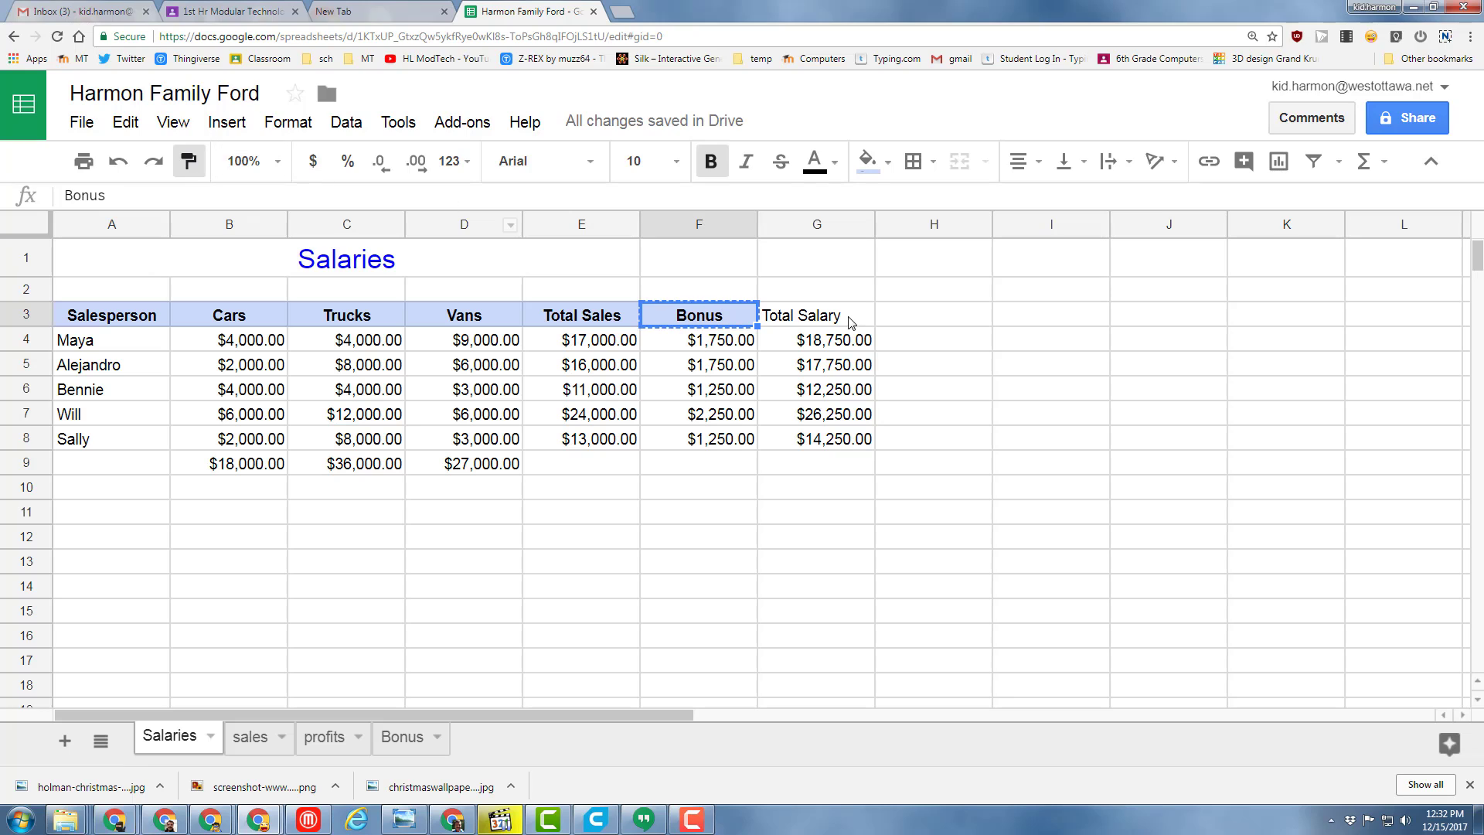
left_click(817, 317)
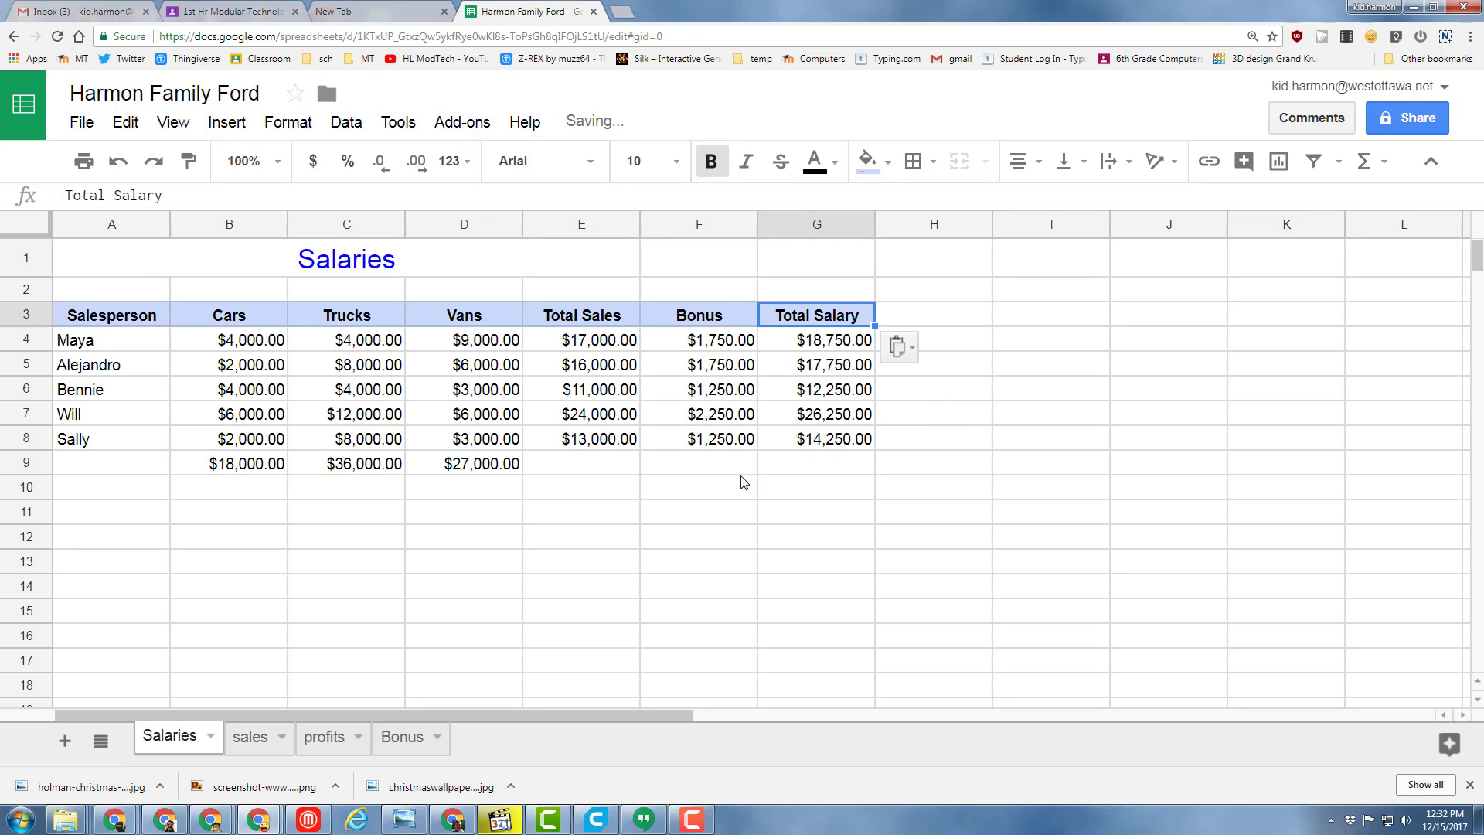
left_click(487, 474)
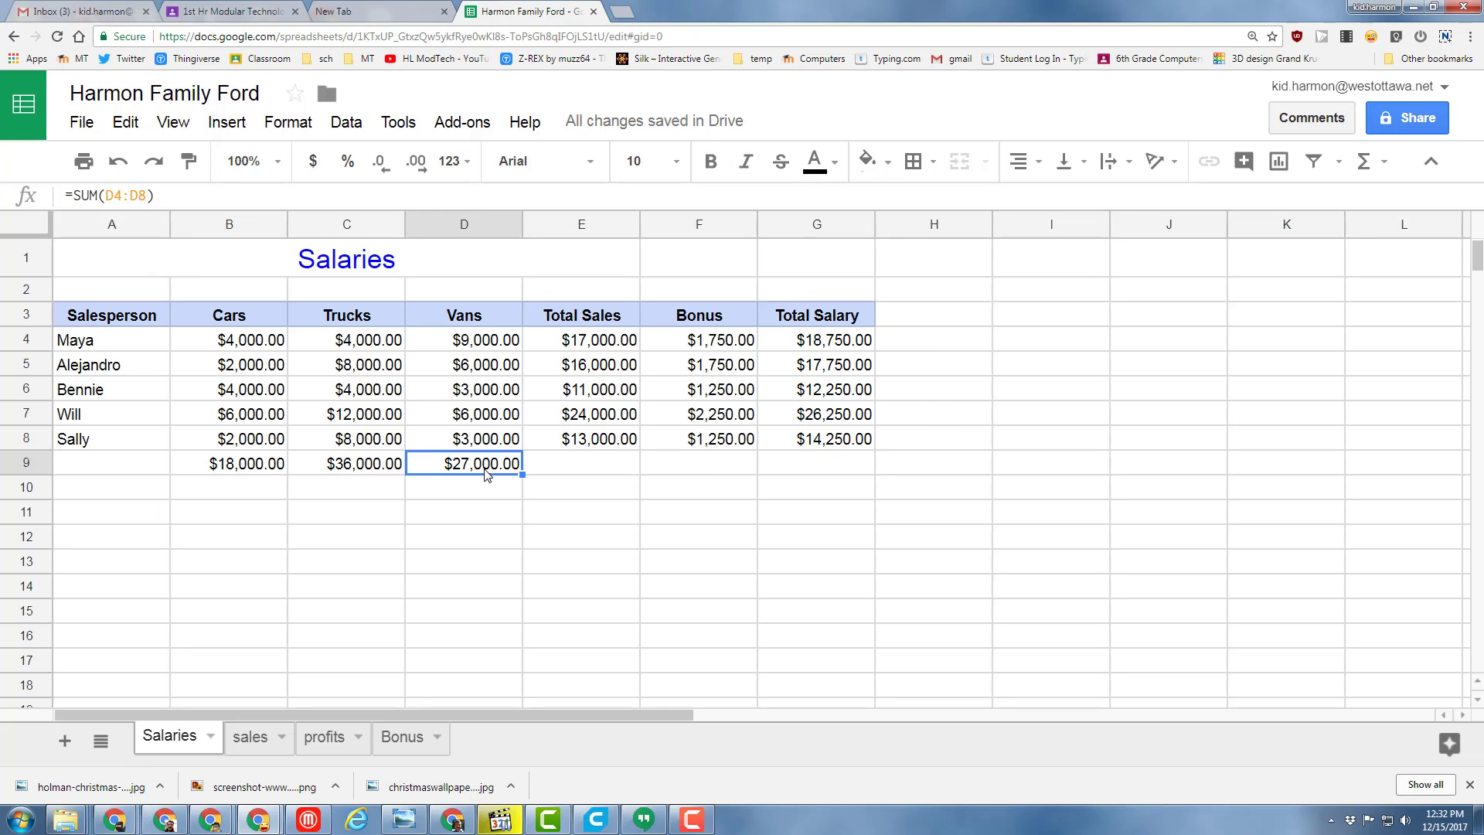
left_click_drag(524, 475, 793, 470)
Label A9 Totals and select the whole row A9:G9.
left_click(149, 456)
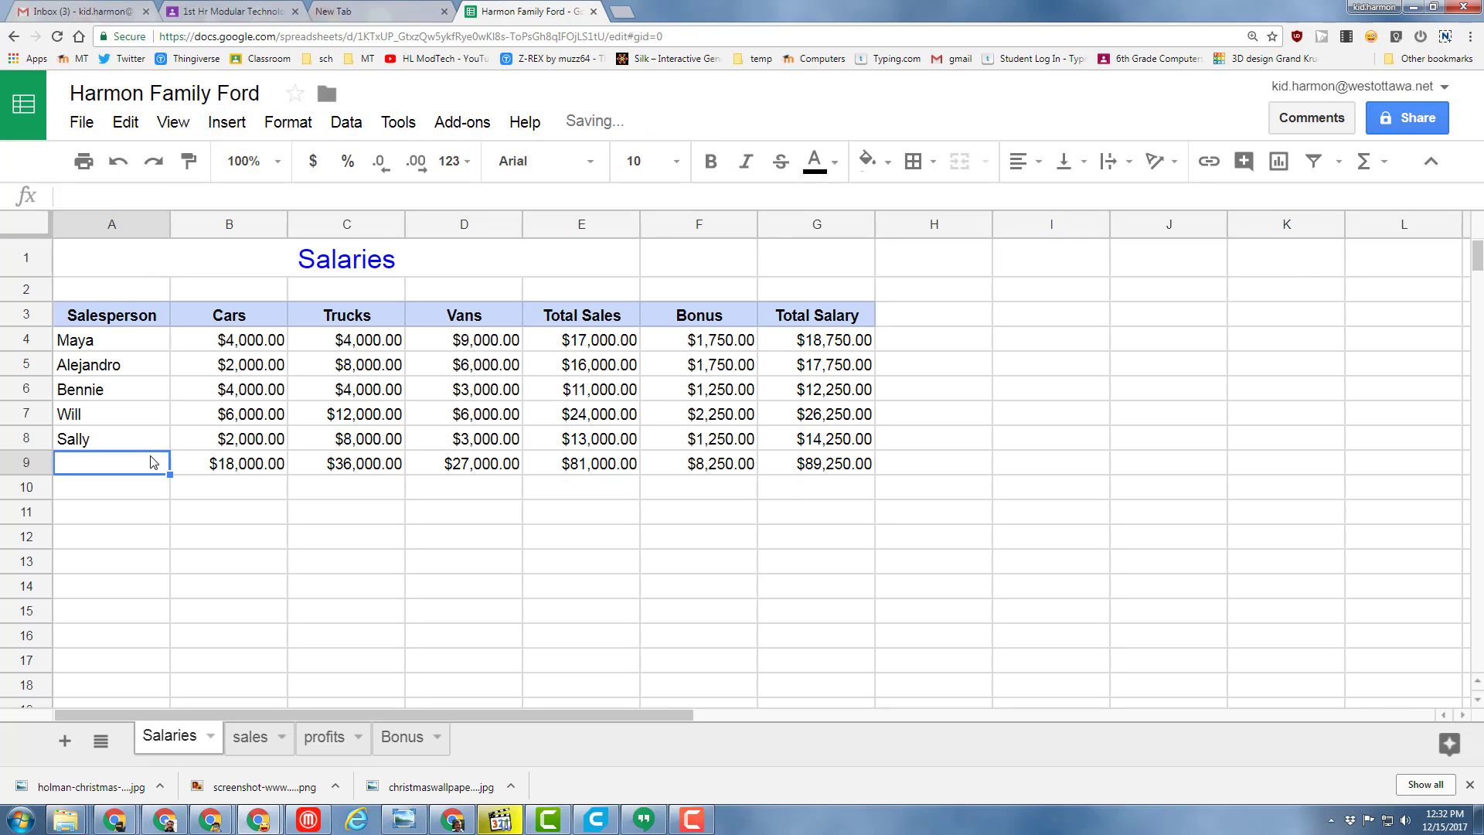
type("t")
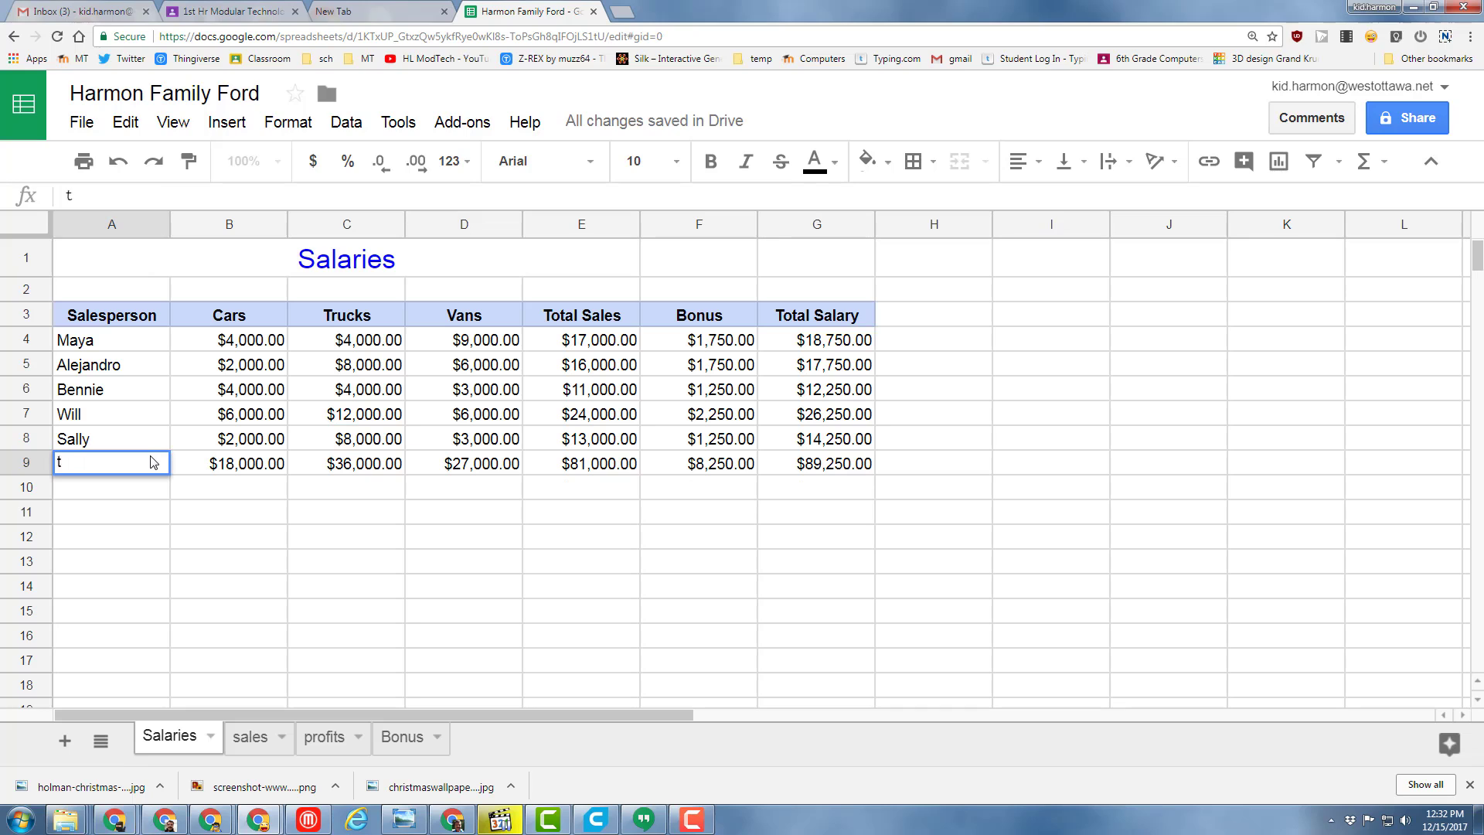
type("otaltals")
key("Return")
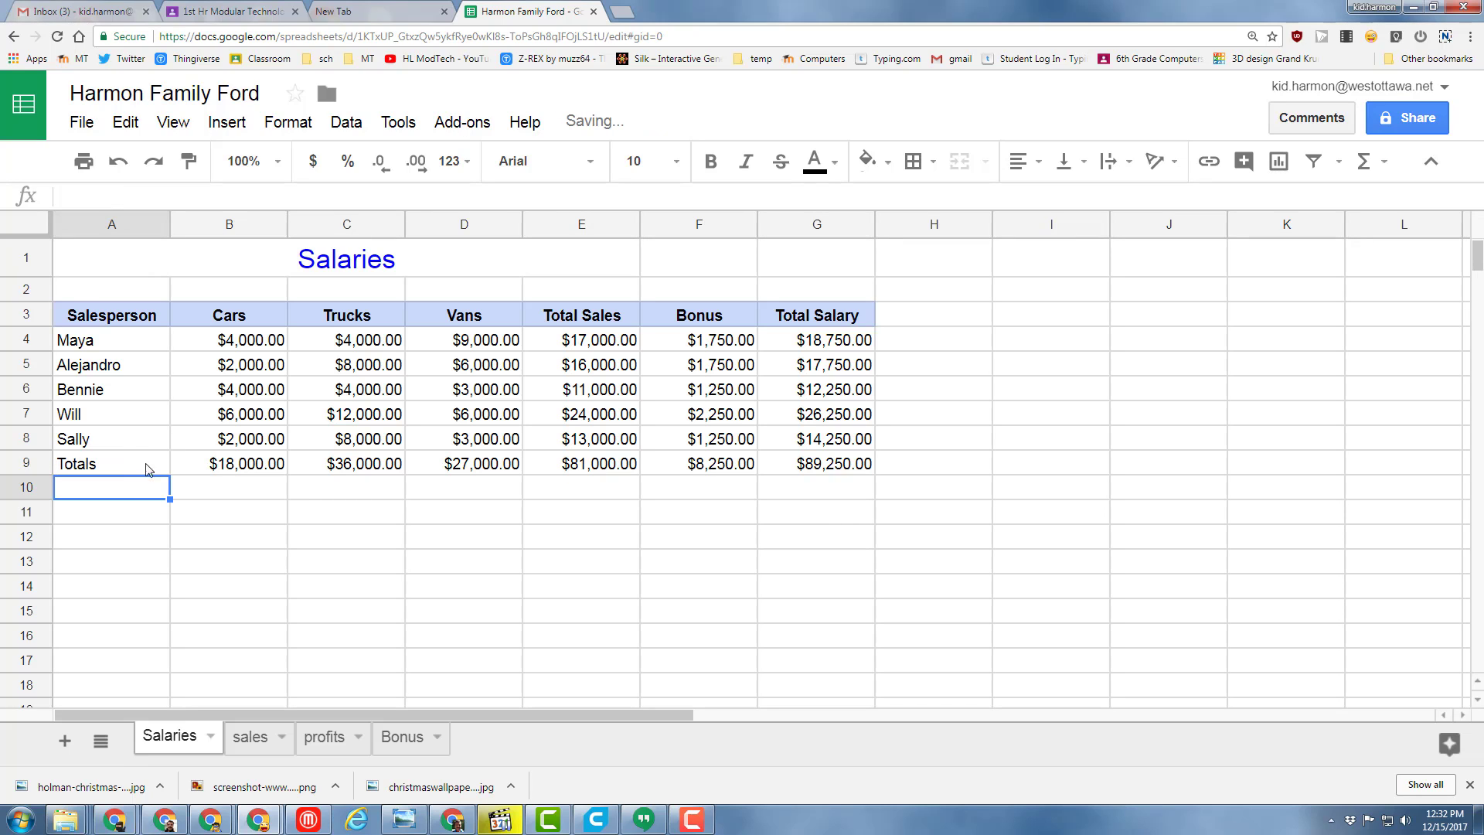
left_click_drag(147, 464, 808, 464)
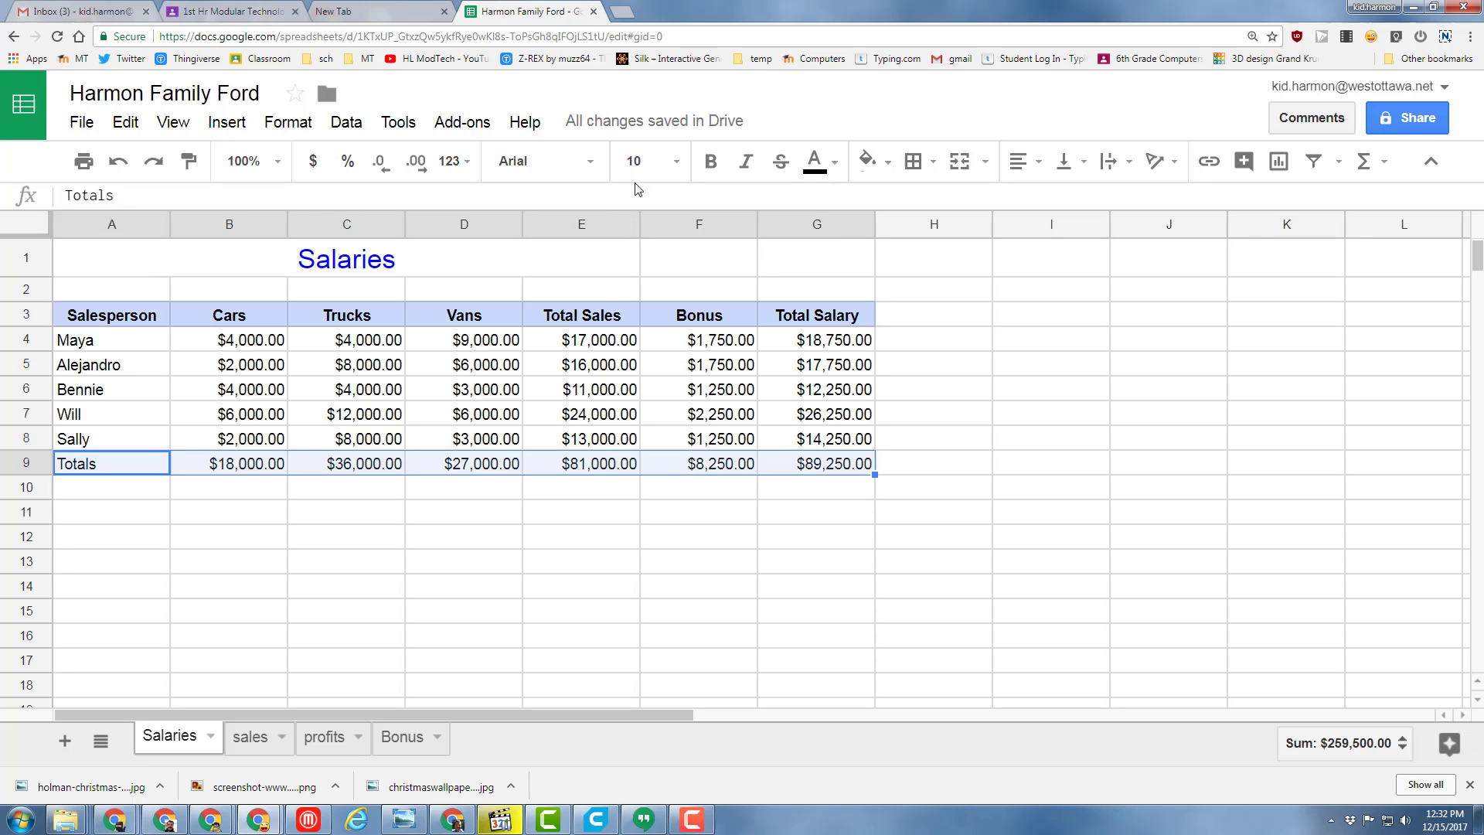
Fill the Totals row A9:G9 with light orange.
left_click(887, 164)
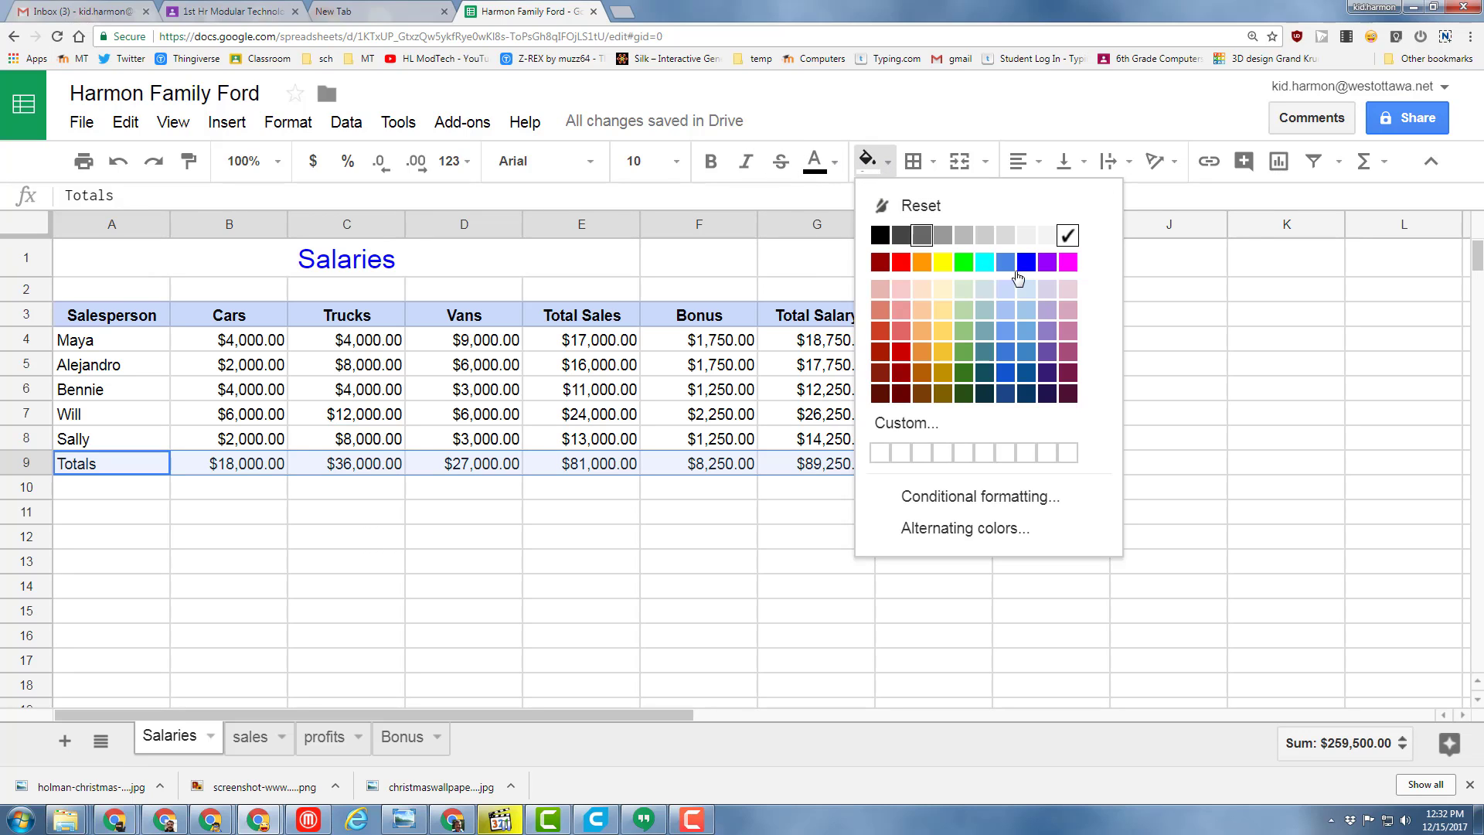
left_click(920, 291)
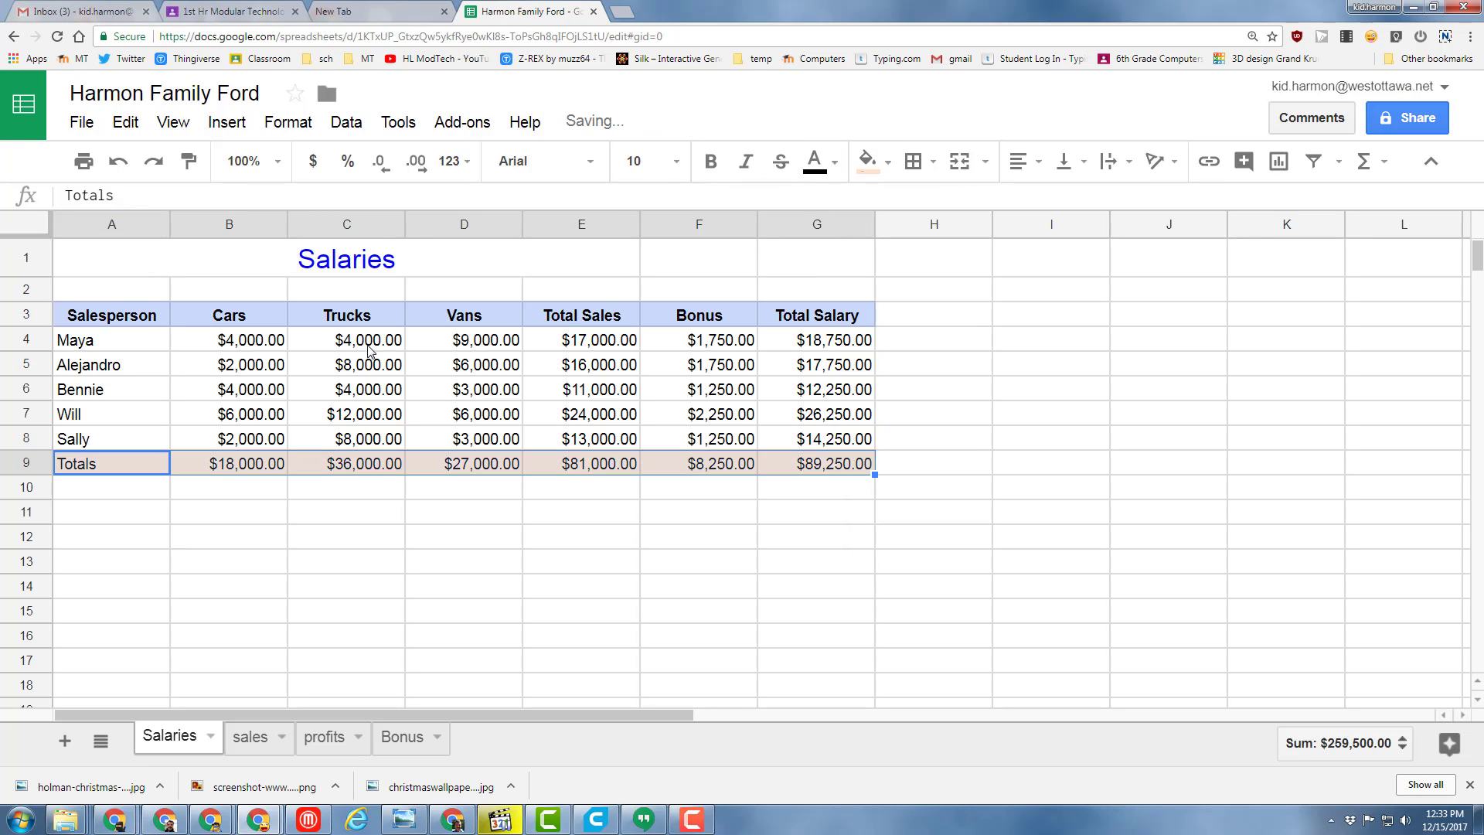
left_click(374, 520)
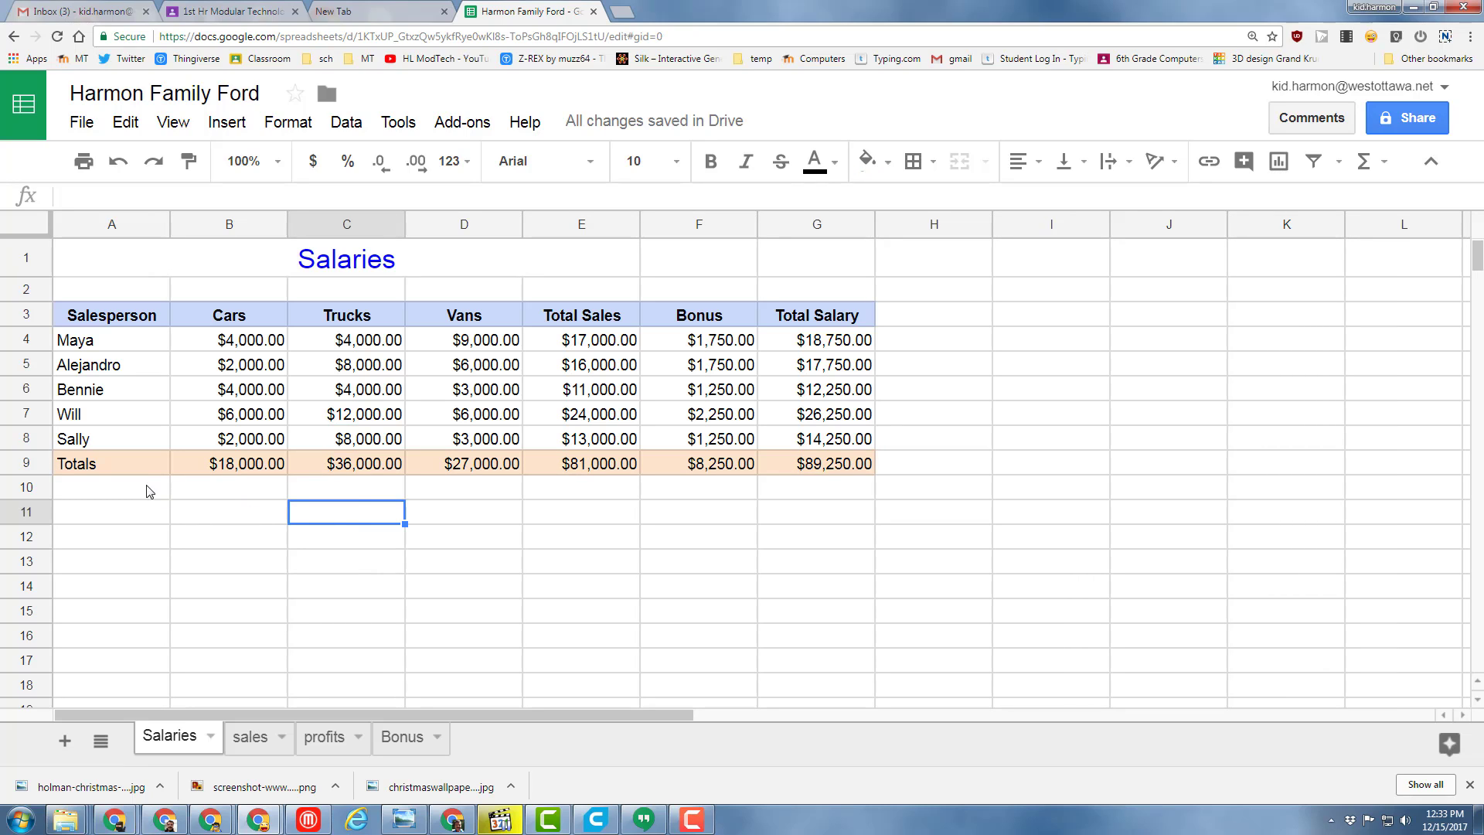
Reselect A9:G9 and make the Totals row text blue and bold.
left_click_drag(139, 471, 824, 466)
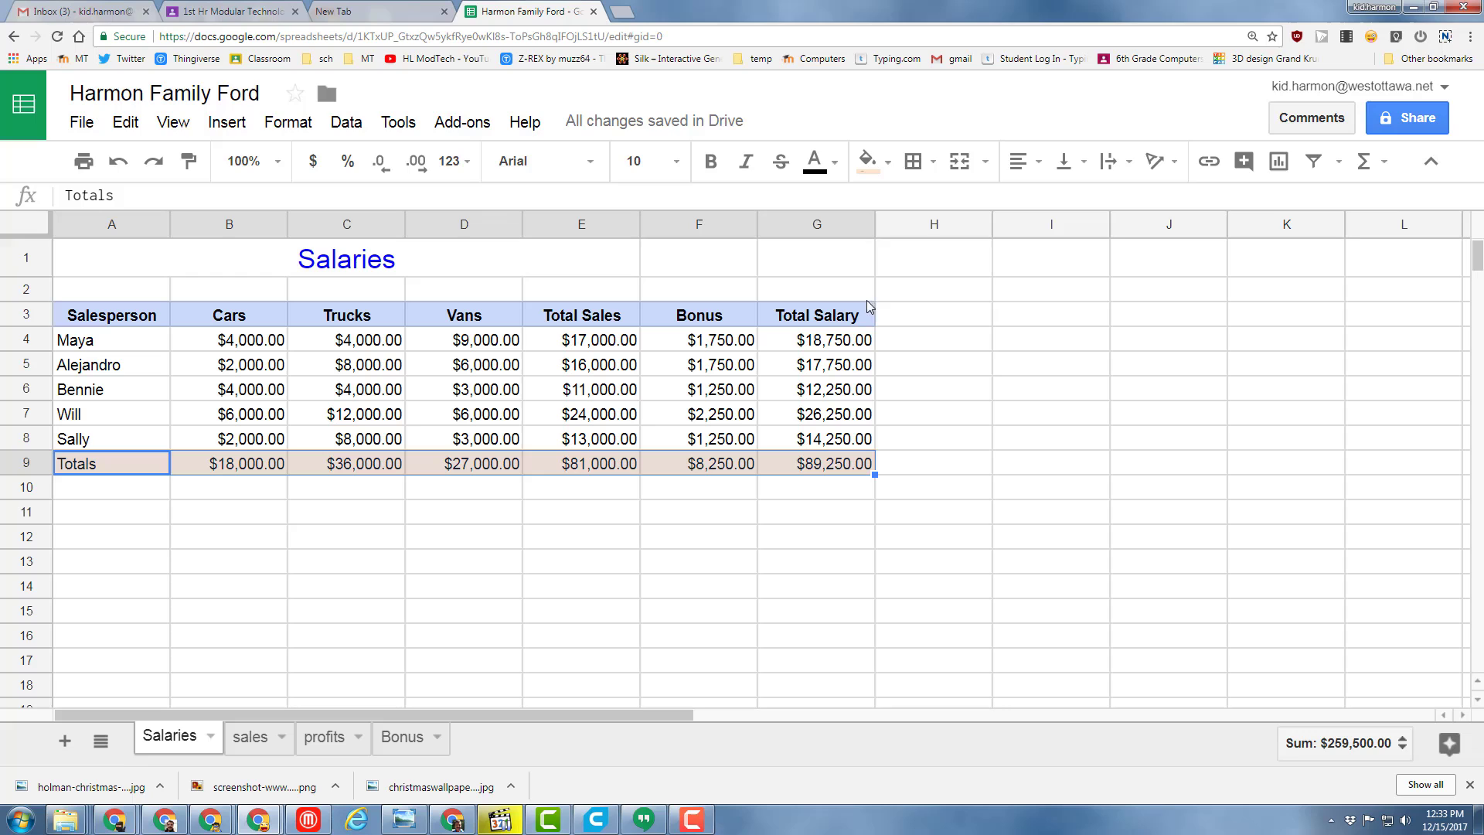
left_click(821, 161)
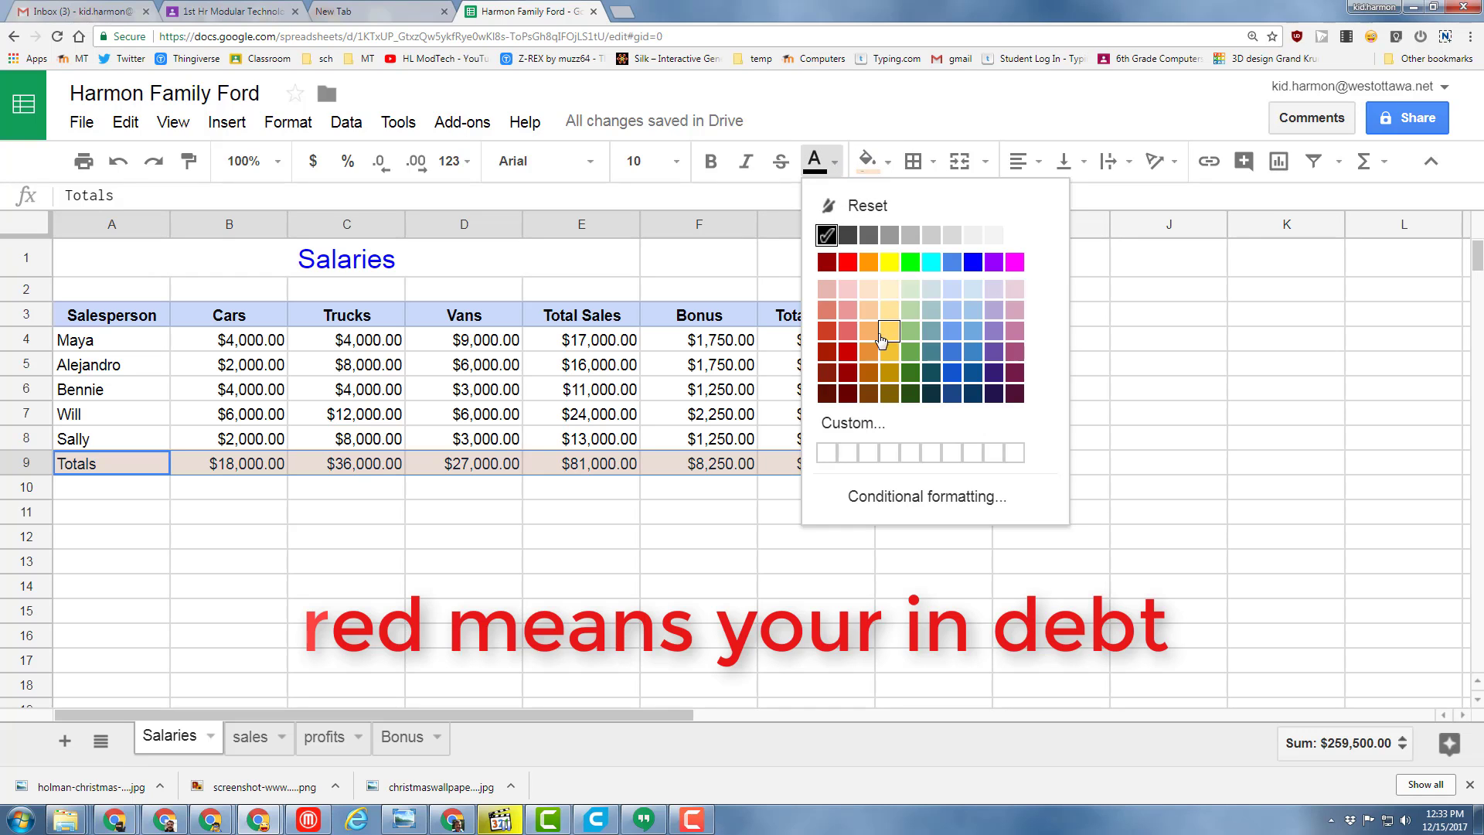
left_click(971, 263)
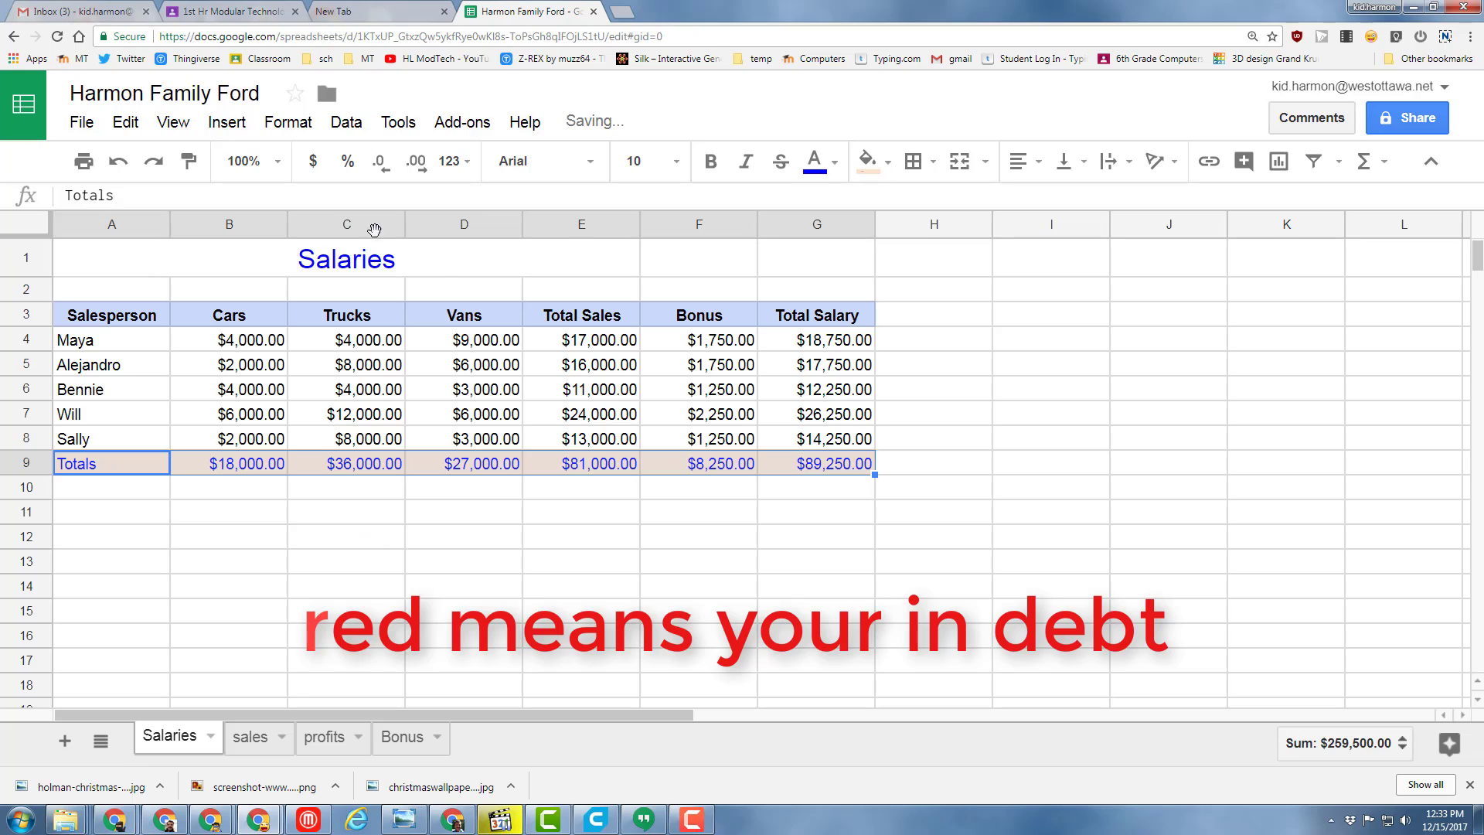
left_click(711, 161)
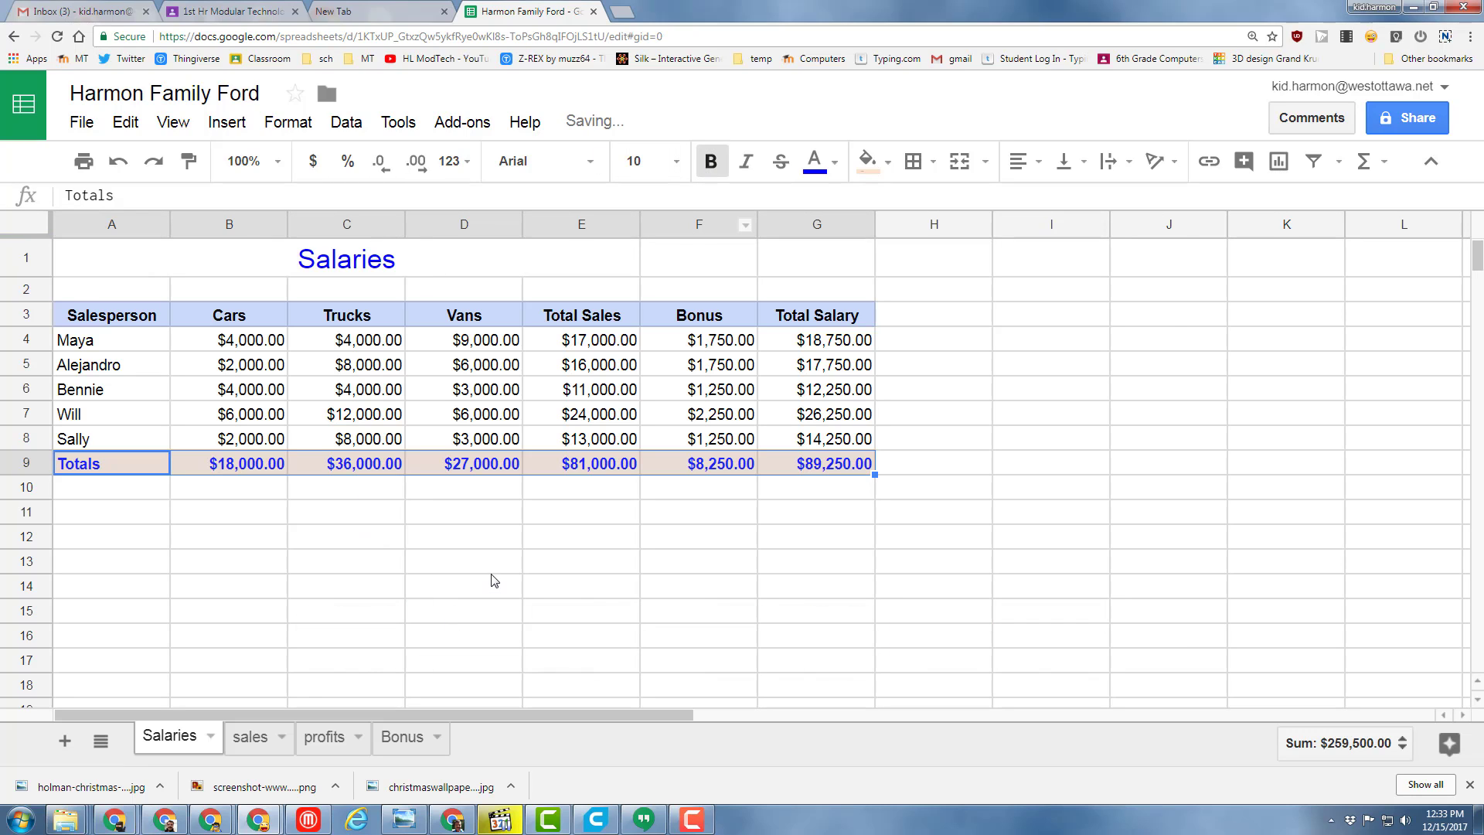
On the sales sheet, chart A3:D8 as the 'Cars, Trucks and Vans' column chart beside the table.
left_click(248, 739)
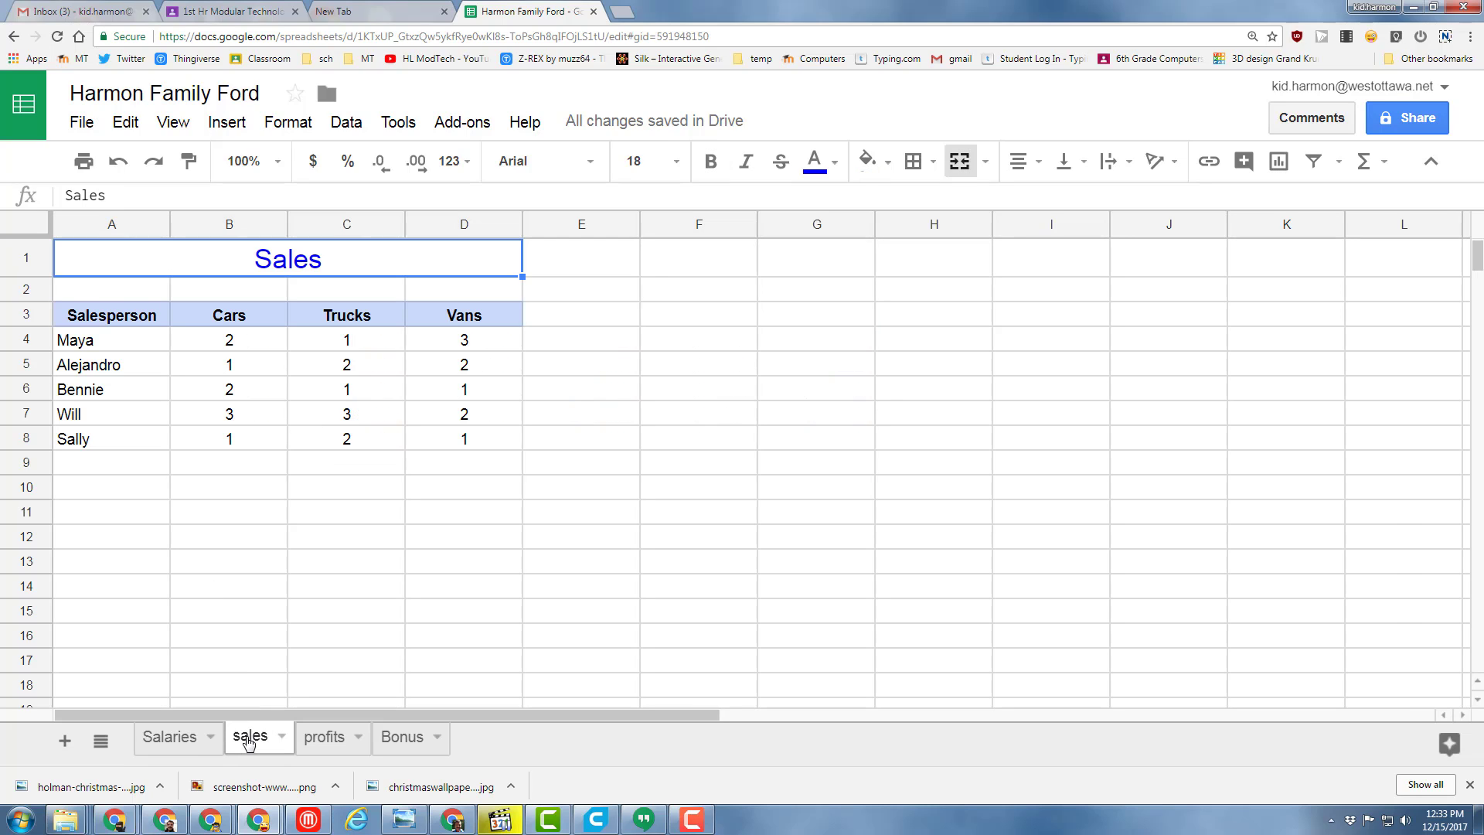
left_click(358, 487)
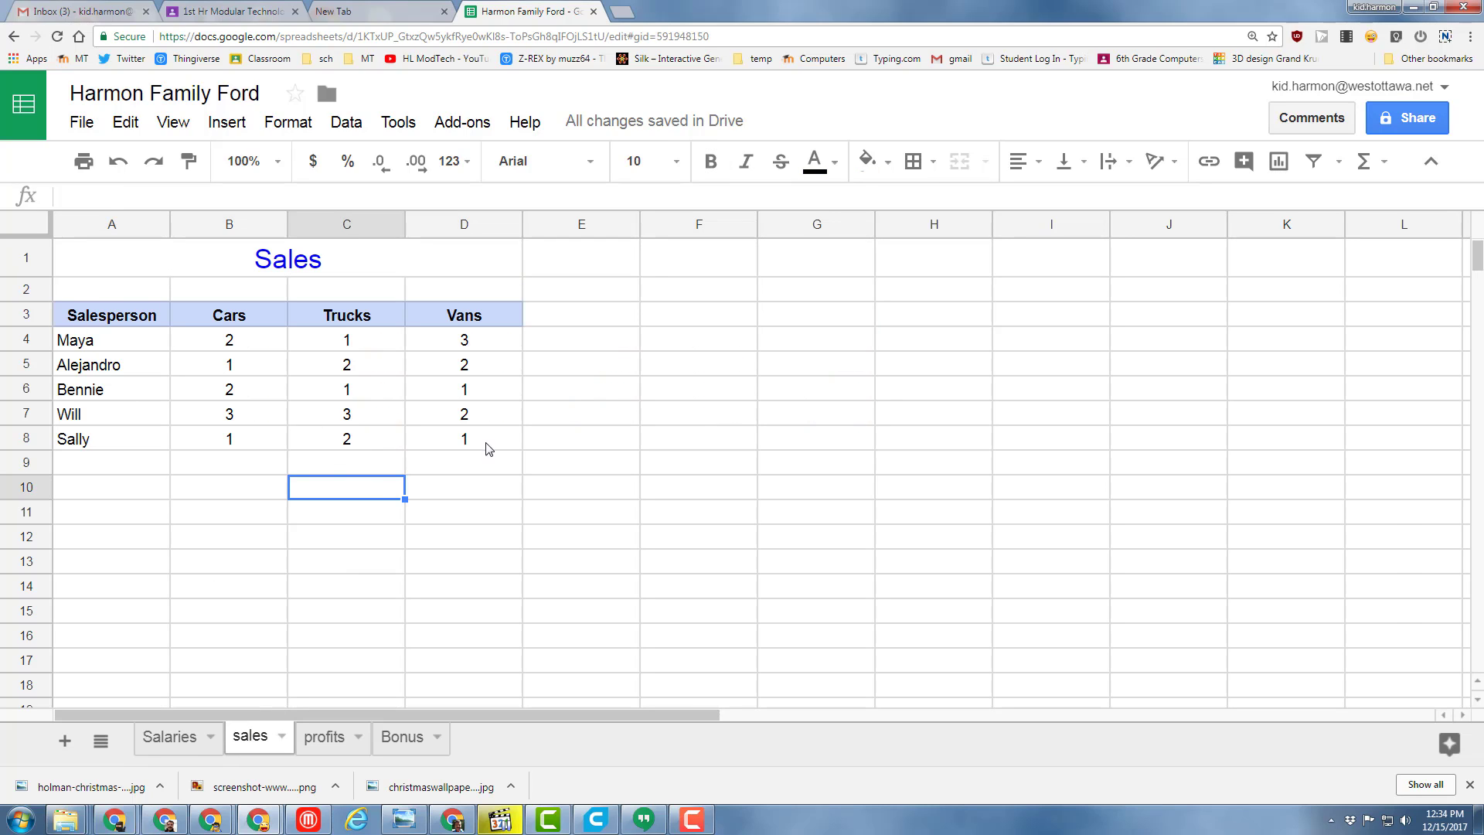
mouse_move(489, 448)
left_mouse_down()
mouse_move(132, 328)
mouse_move(467, 460)
mouse_move(470, 442)
left_mouse_up()
left_click(92, 317)
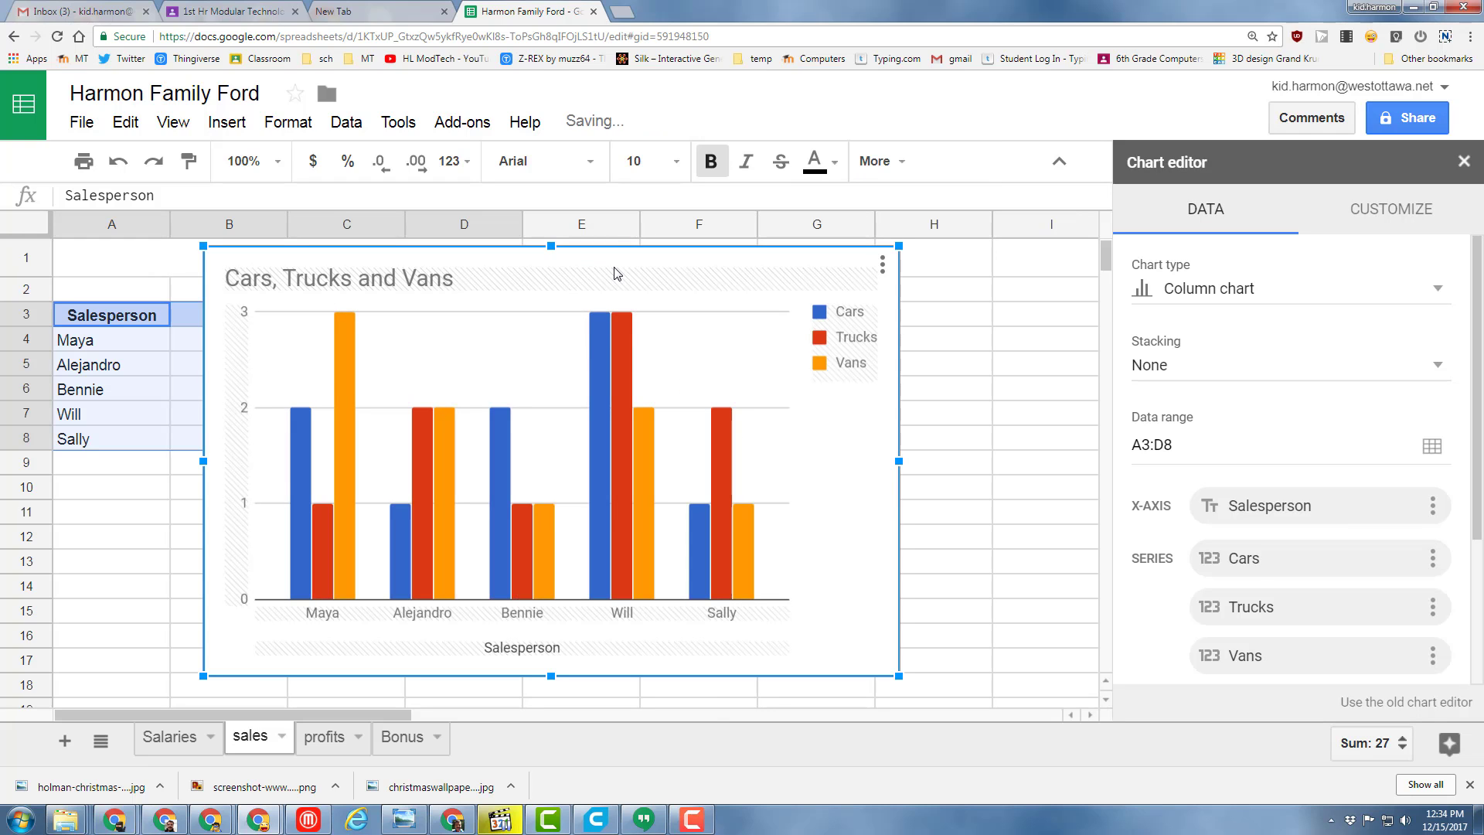
left_click_drag(616, 267, 940, 278)
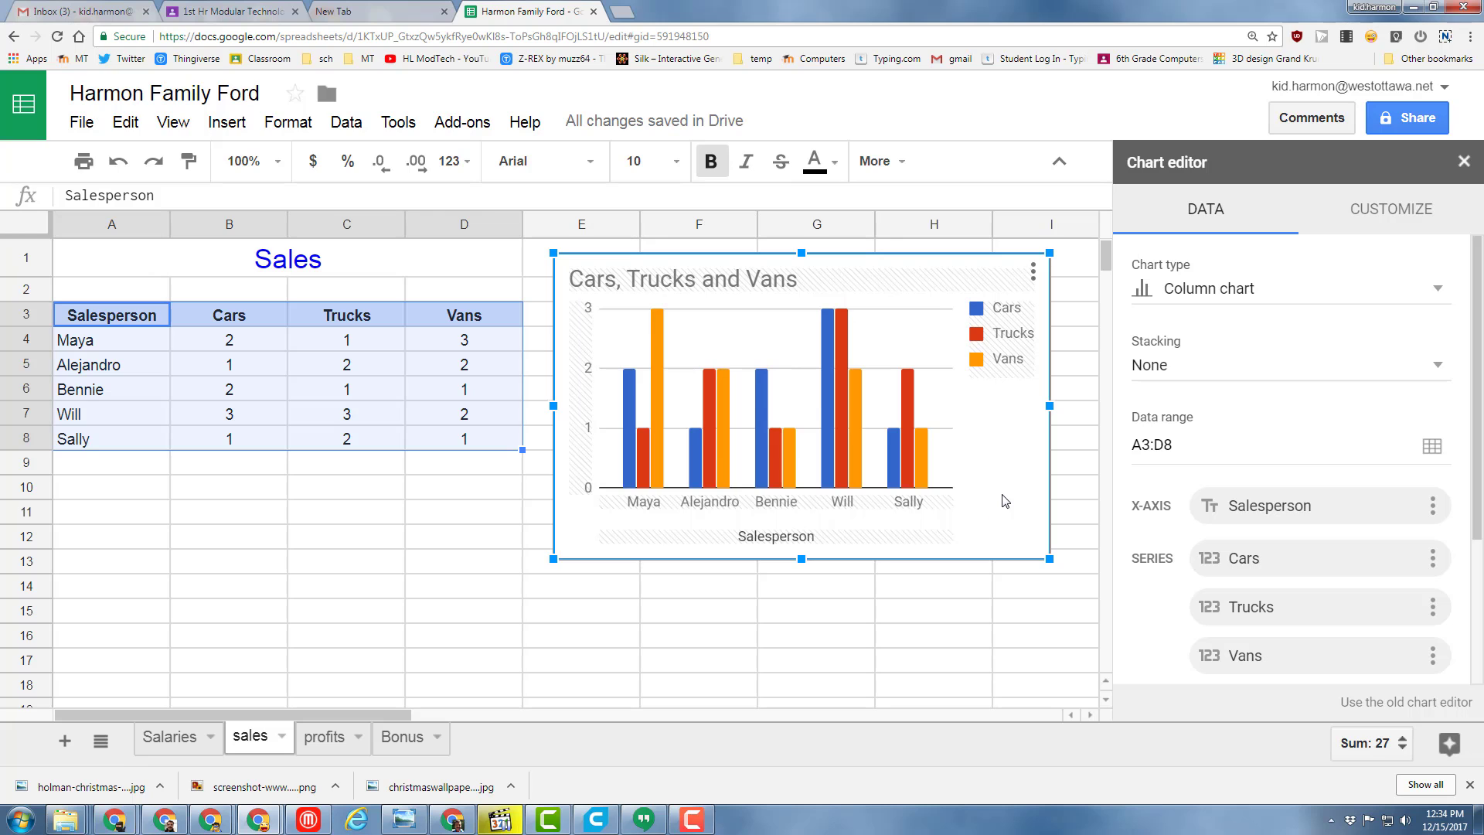
Look through the sales, profits and Bonus sheets, ending back on Salaries.
left_click(170, 737)
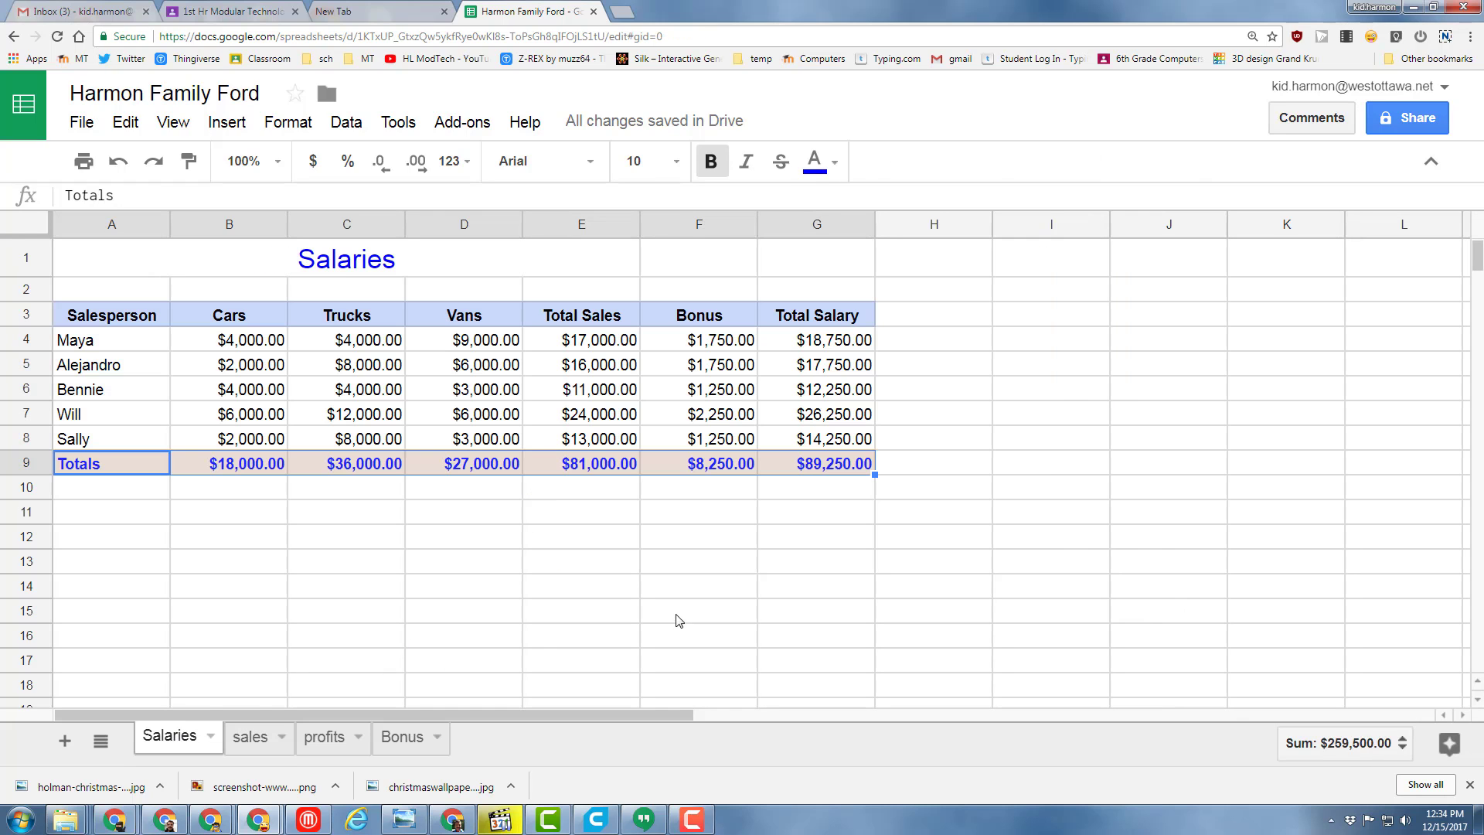
left_click(249, 737)
left_click(324, 737)
left_click(402, 737)
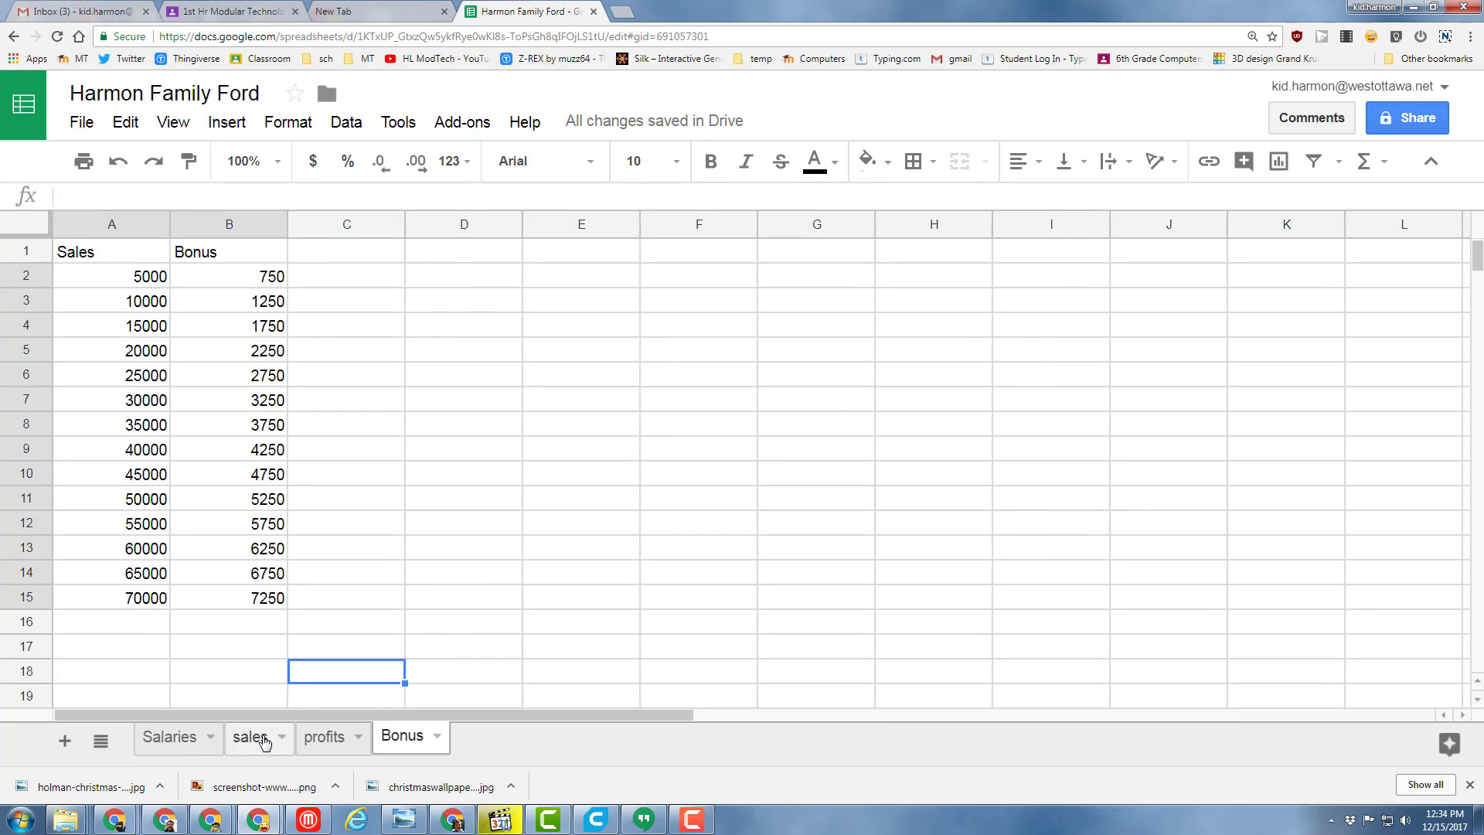
left_click(249, 737)
left_click(170, 736)
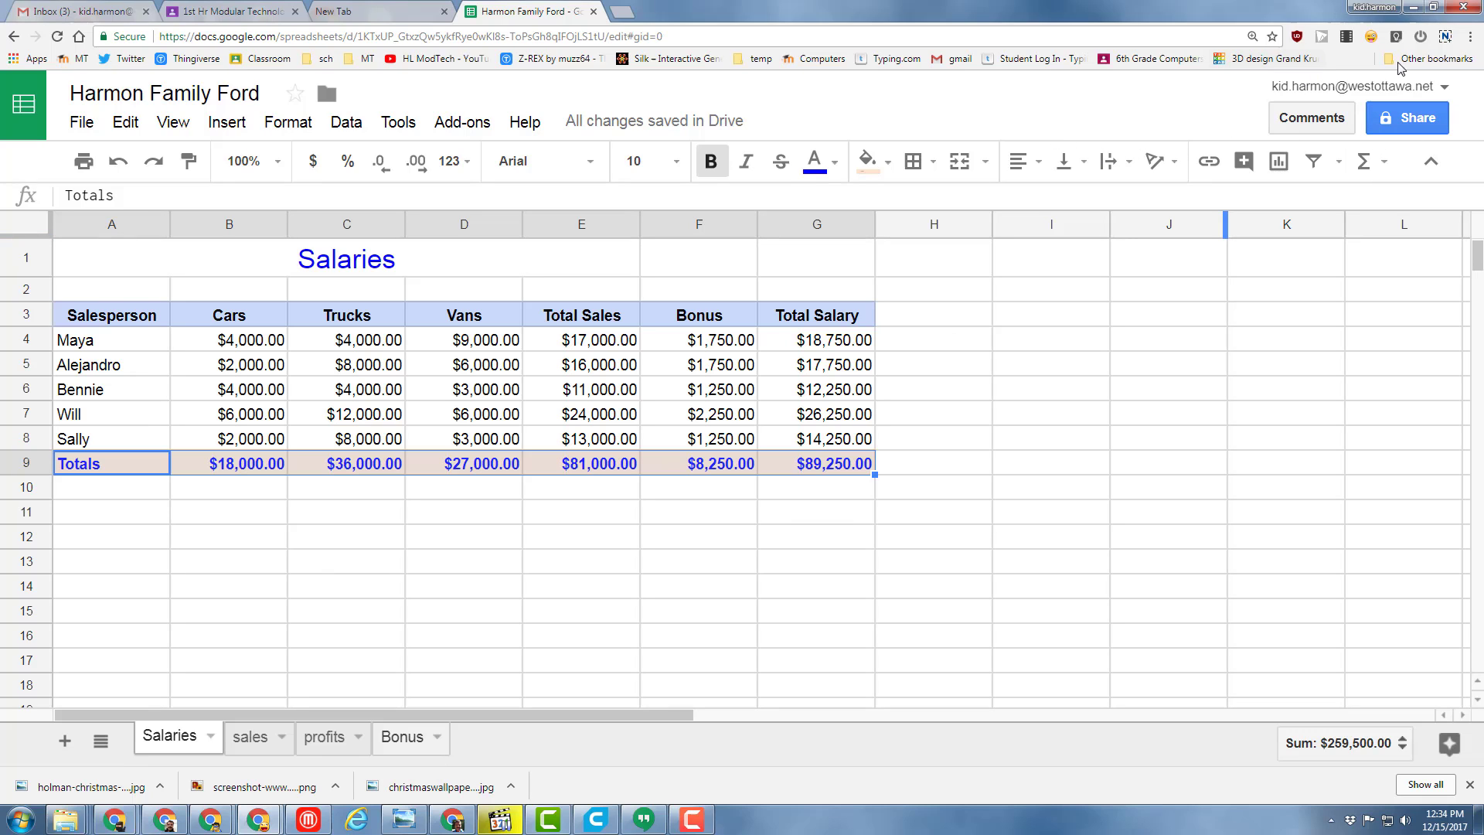
Mark a Nimbus selected-area capture framing the Salaries table, Totals row included.
left_click(1445, 38)
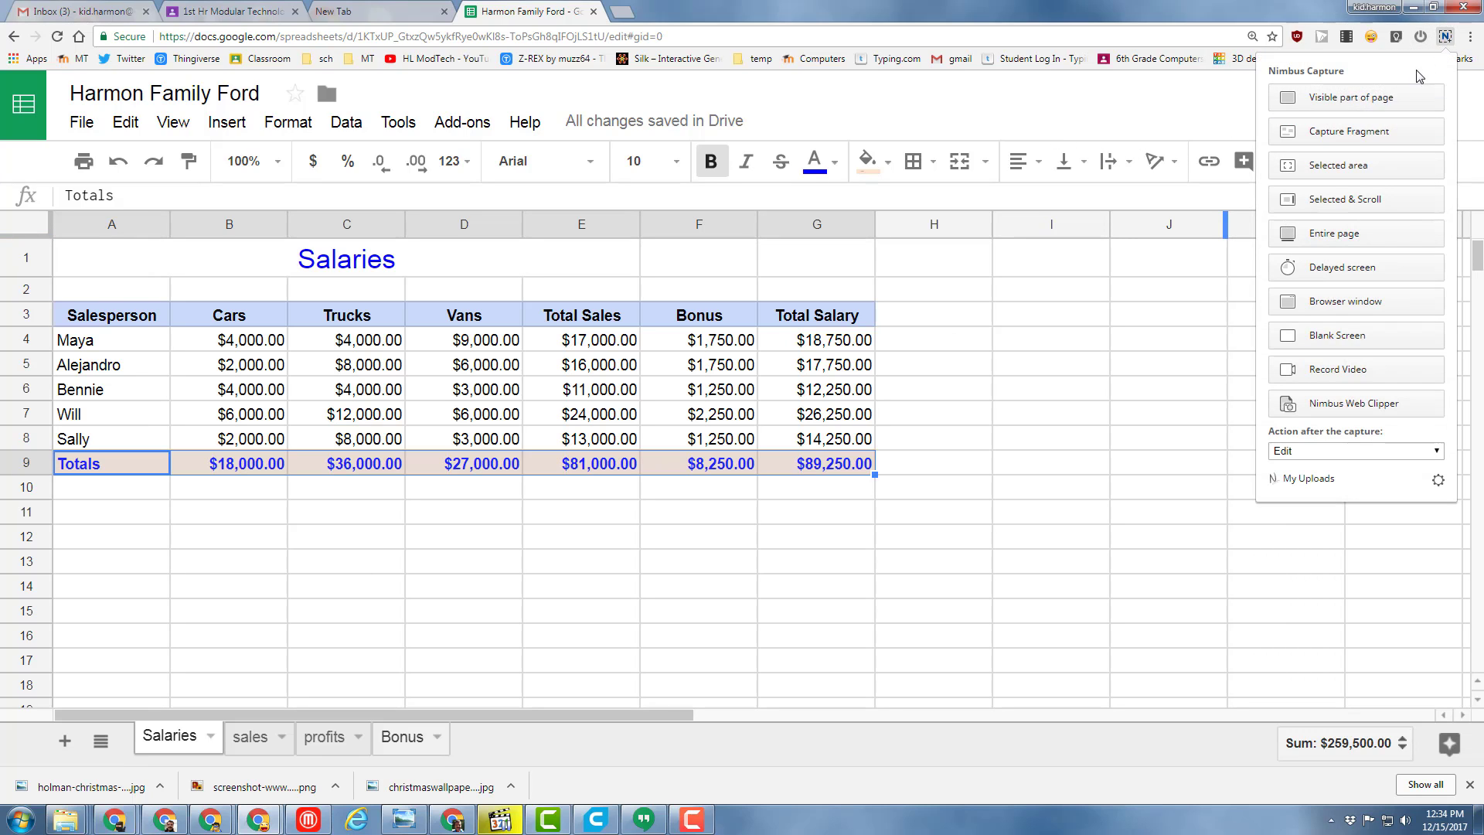
left_click(1326, 168)
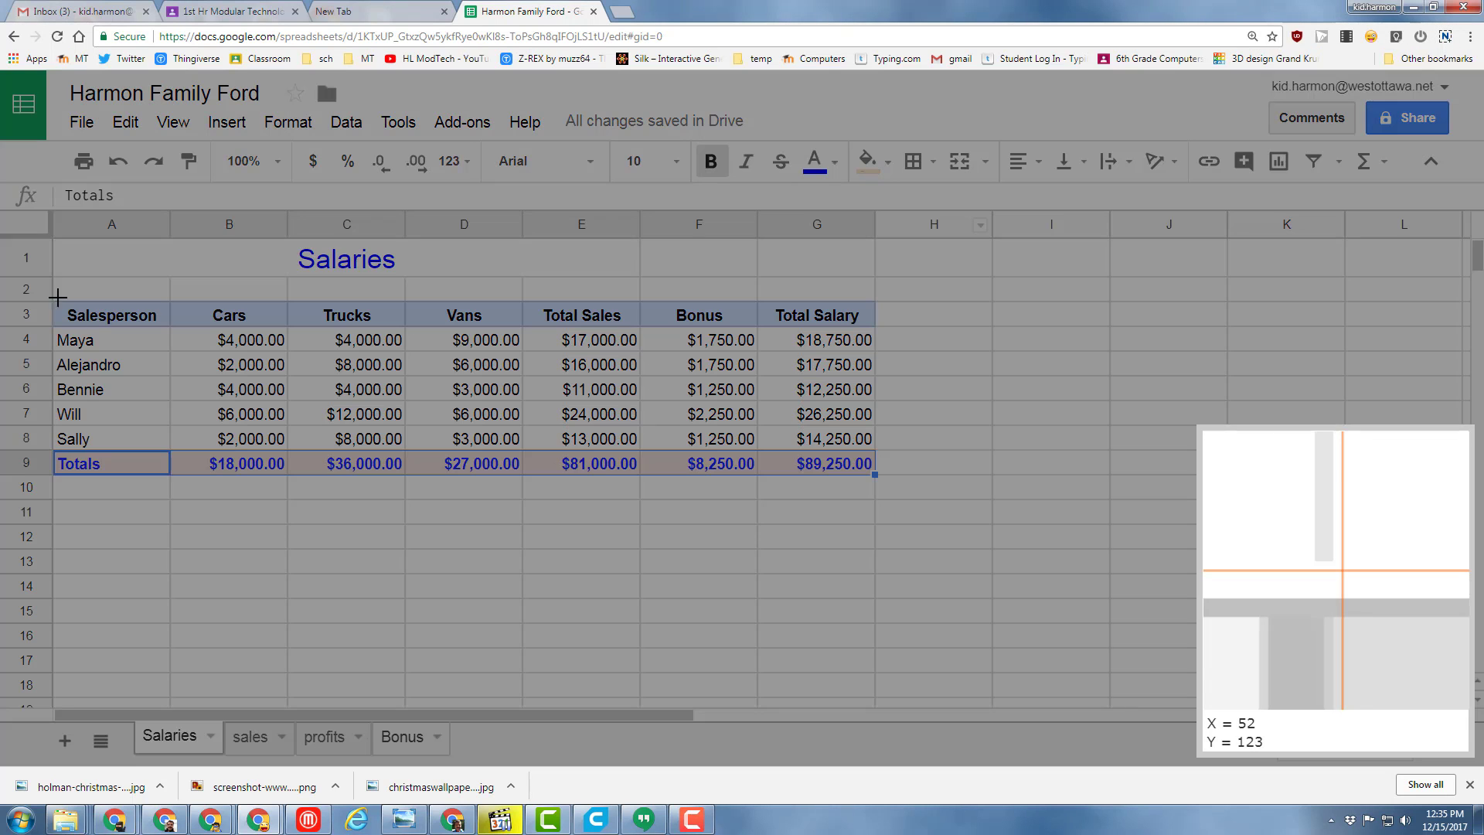
mouse_move(61, 213)
left_mouse_down()
mouse_move(285, 616)
mouse_move(1060, 756)
left_mouse_up()
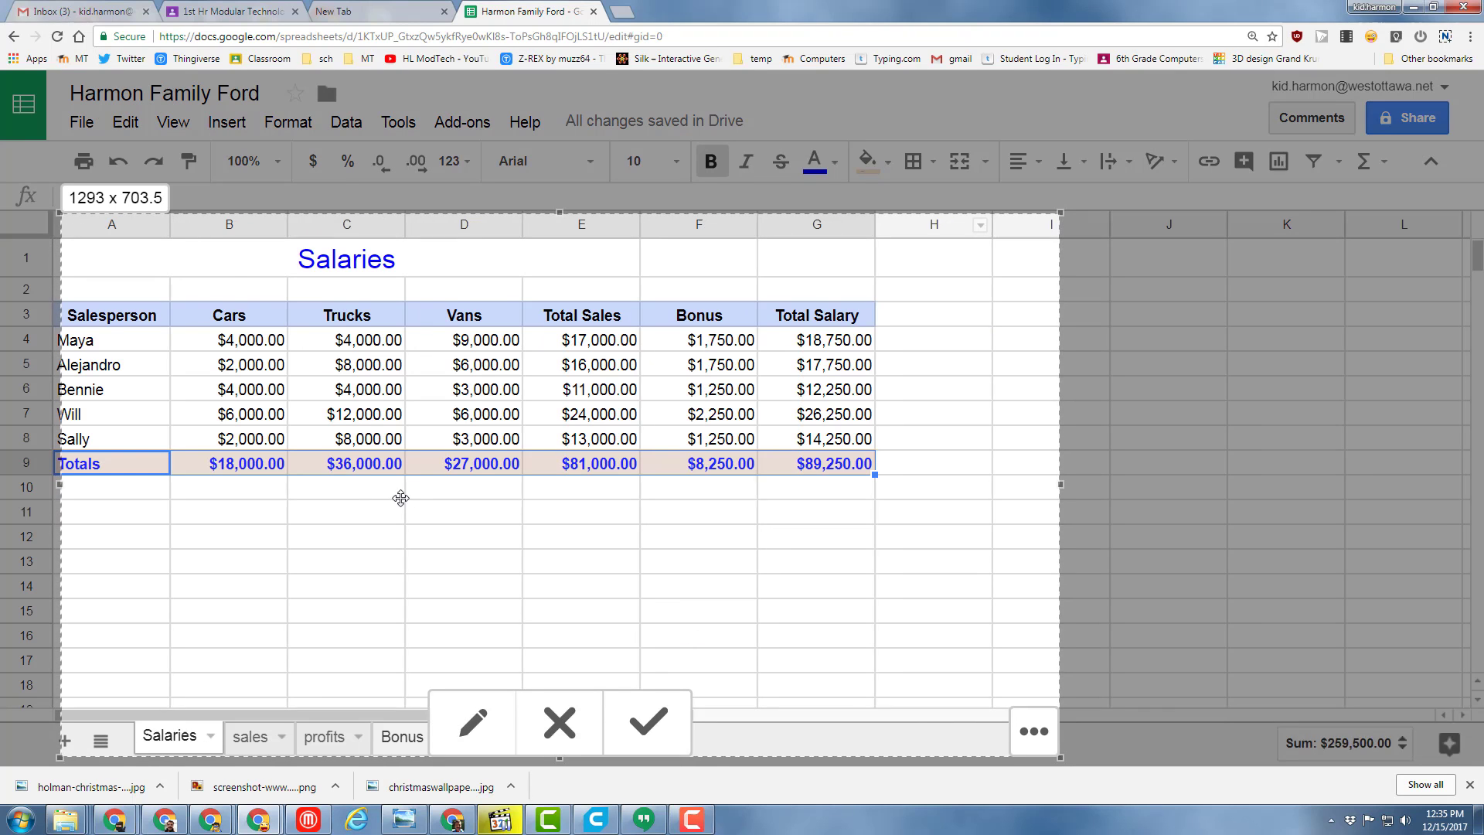
left_click_drag(60, 484, 46, 485)
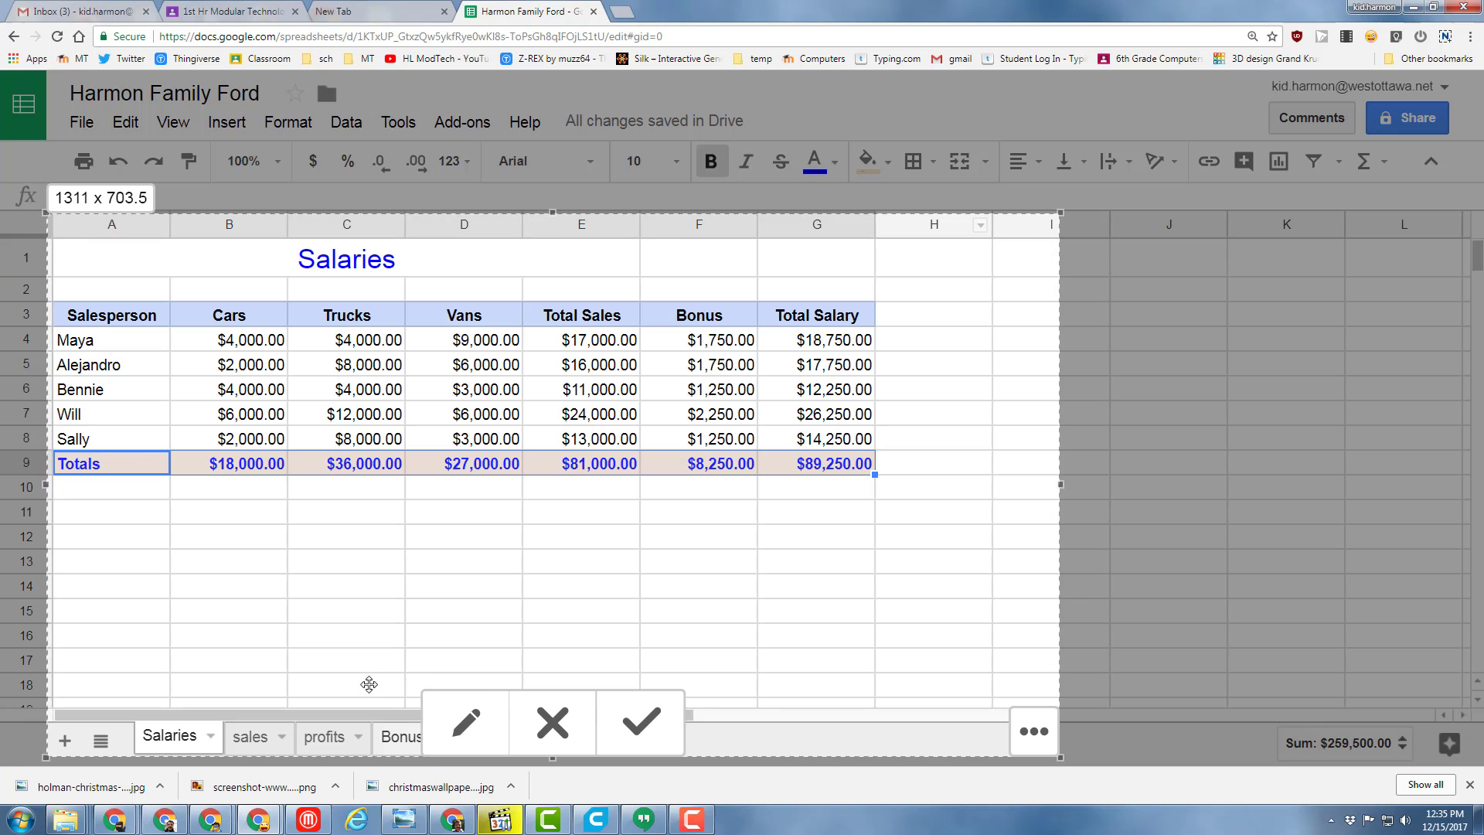
Confirm the capture and start typing a new PNG file name in the Downloads Save As dialog.
left_click(551, 725)
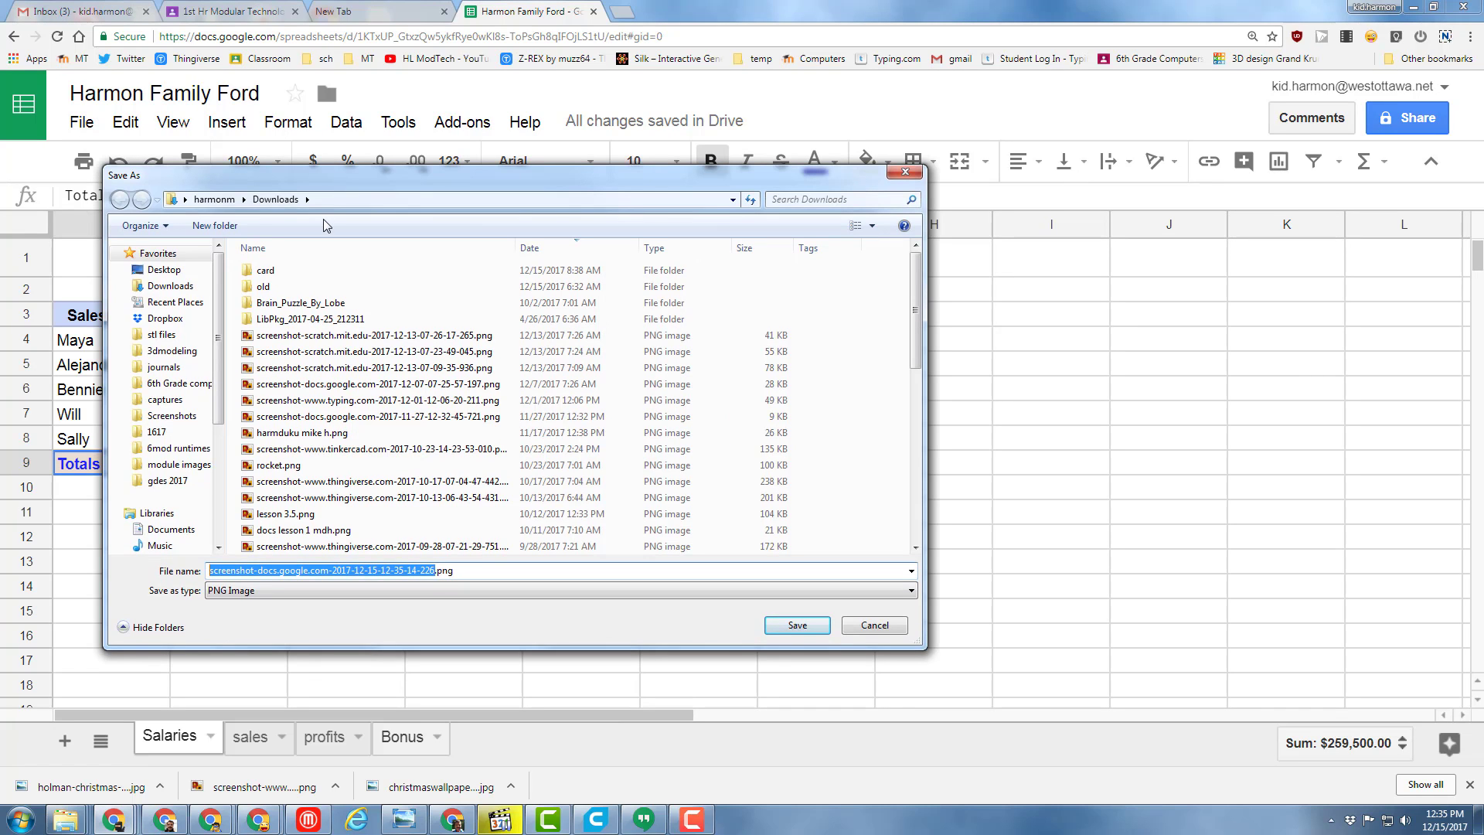
type("auto")
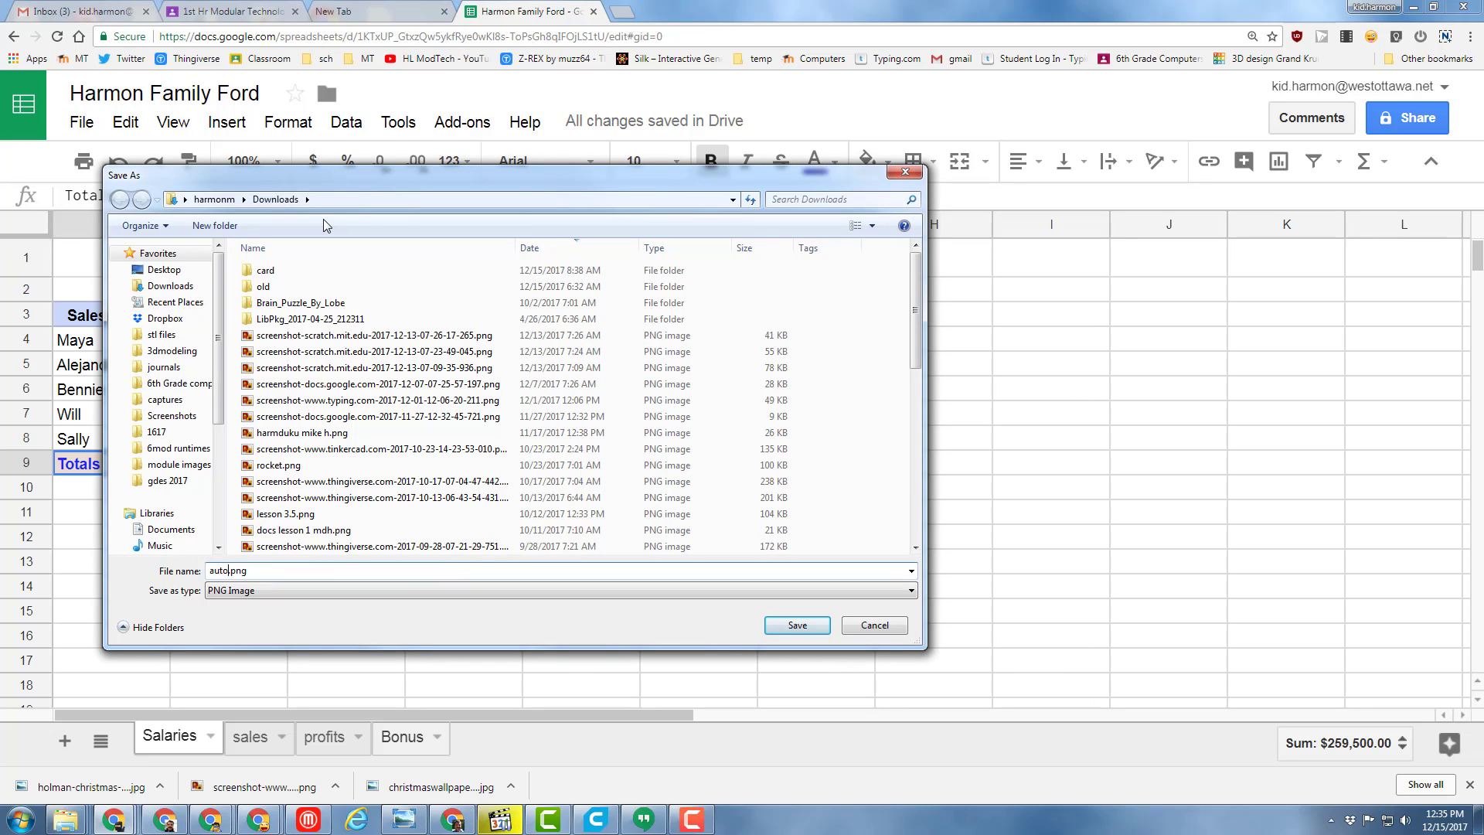